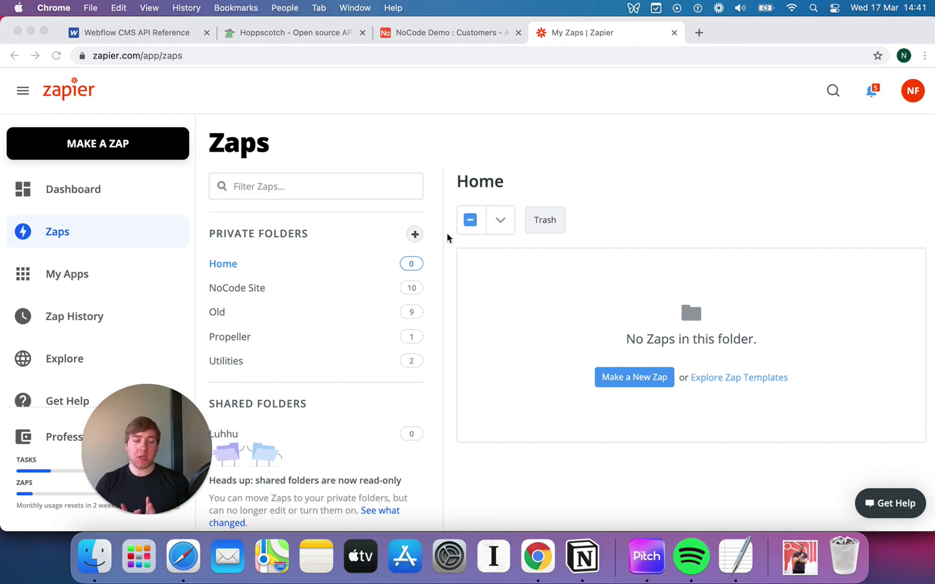
- Open the NoCode Demo base and flip through Customers, Orders and Inventory, finishing on Inventory
left_click(459, 34)
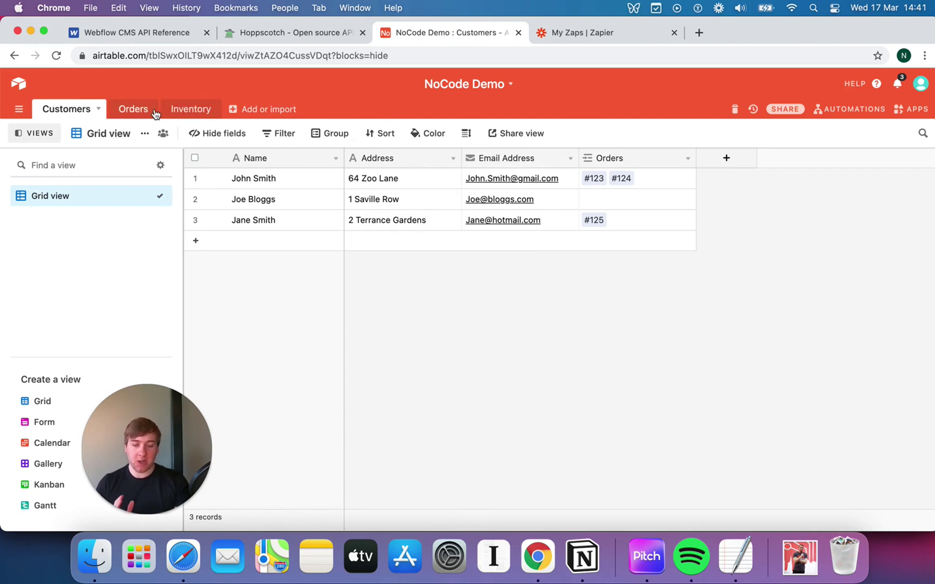
left_click(133, 110)
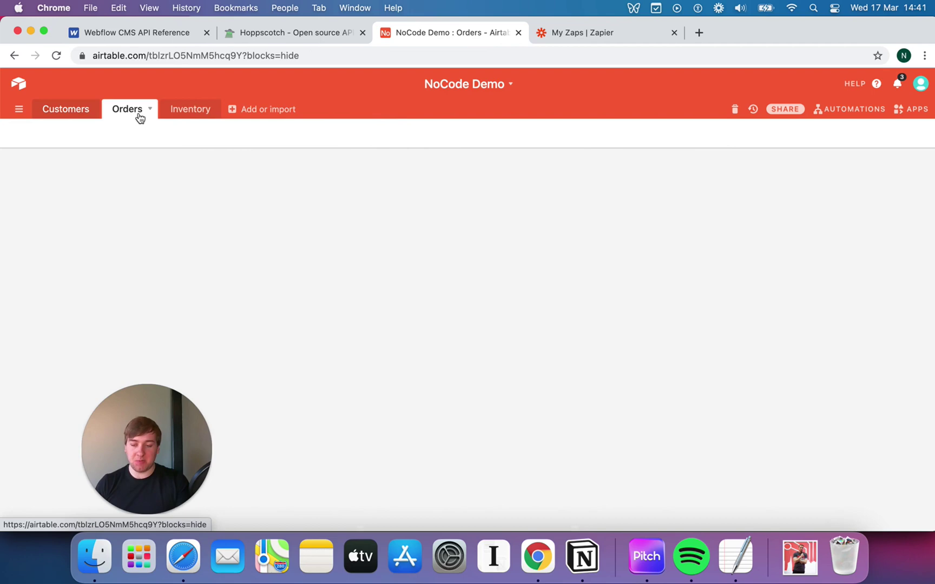
left_click(181, 111)
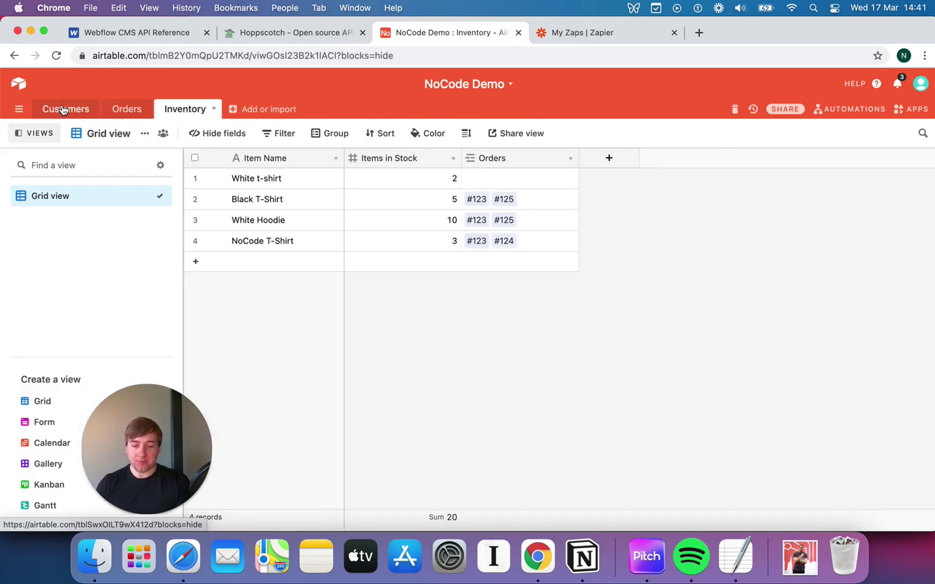
left_click(63, 110)
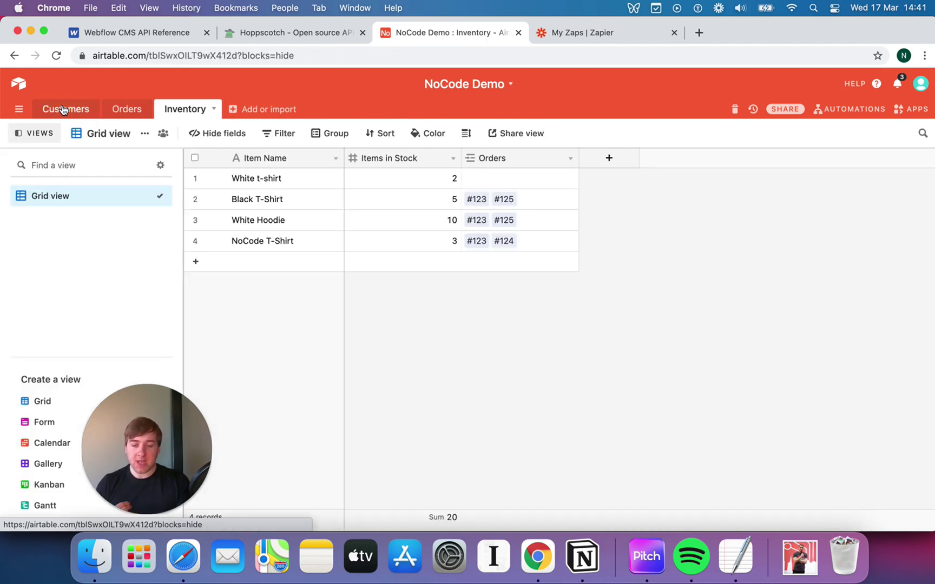
left_click(184, 111)
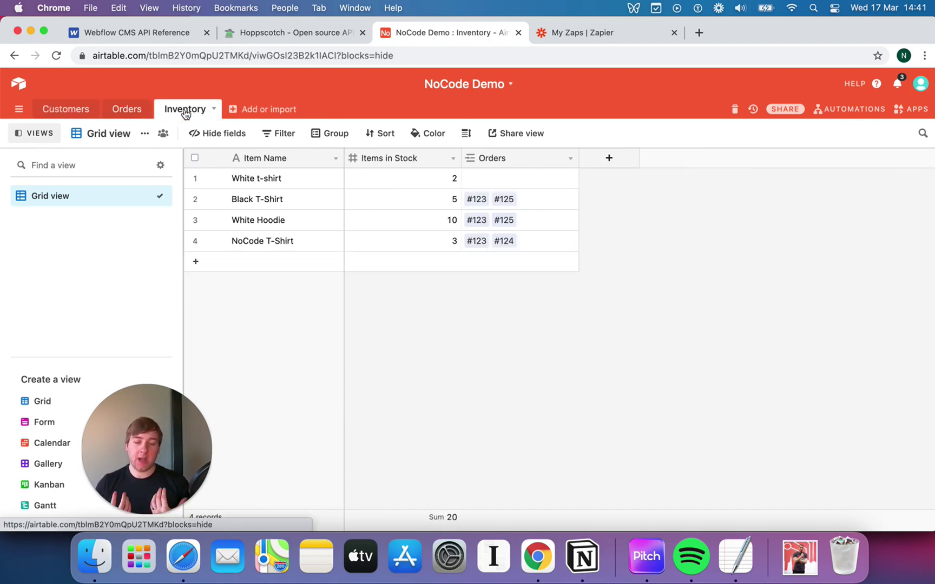
left_click(124, 111)
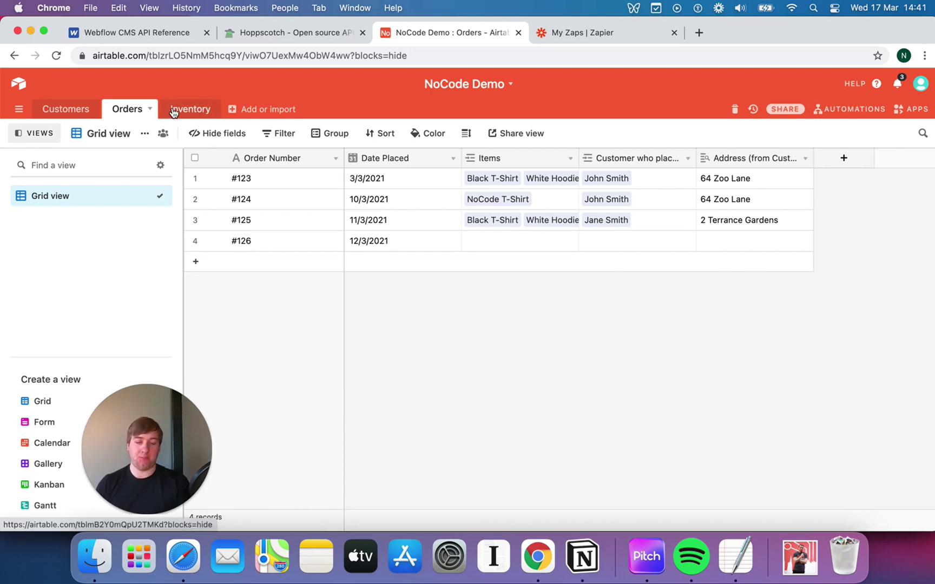
left_click(172, 111)
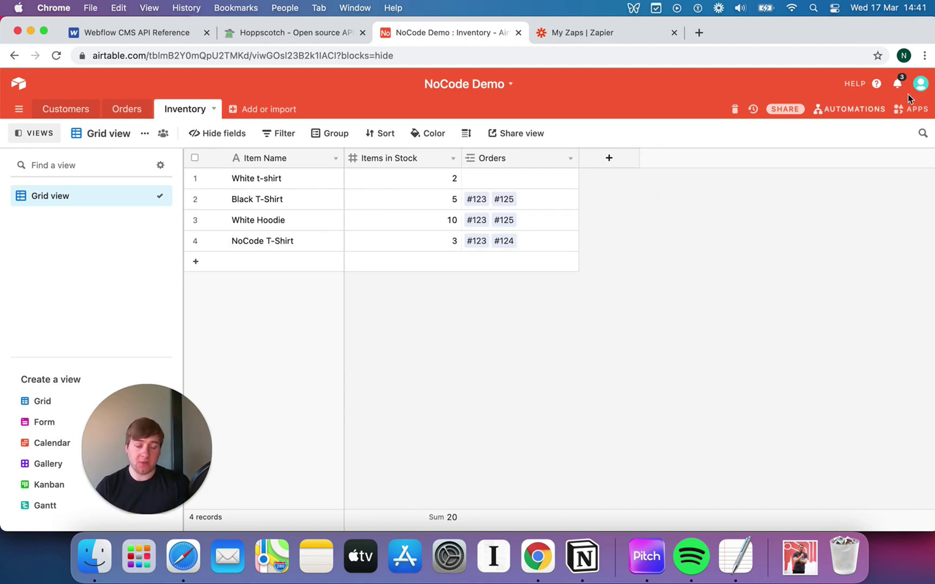
left_click(855, 85)
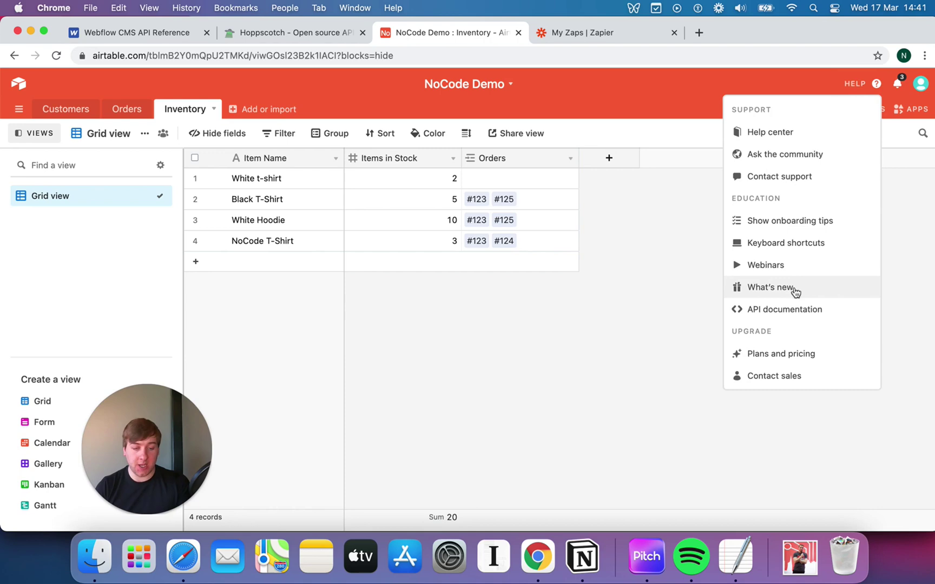
left_click(573, 354)
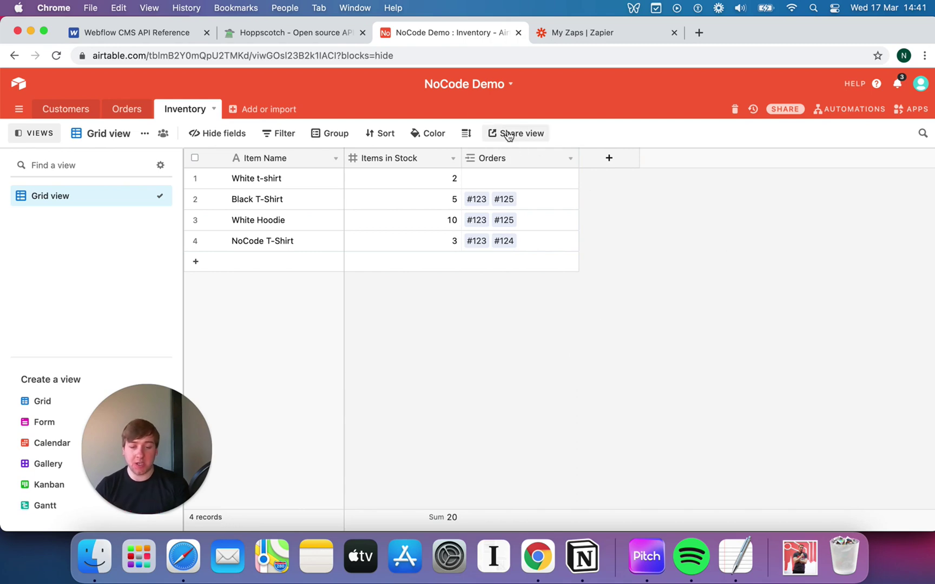
- Create a new zap with a Webhooks by Zapier Catch Hook trigger and continue to setup
left_click(604, 34)
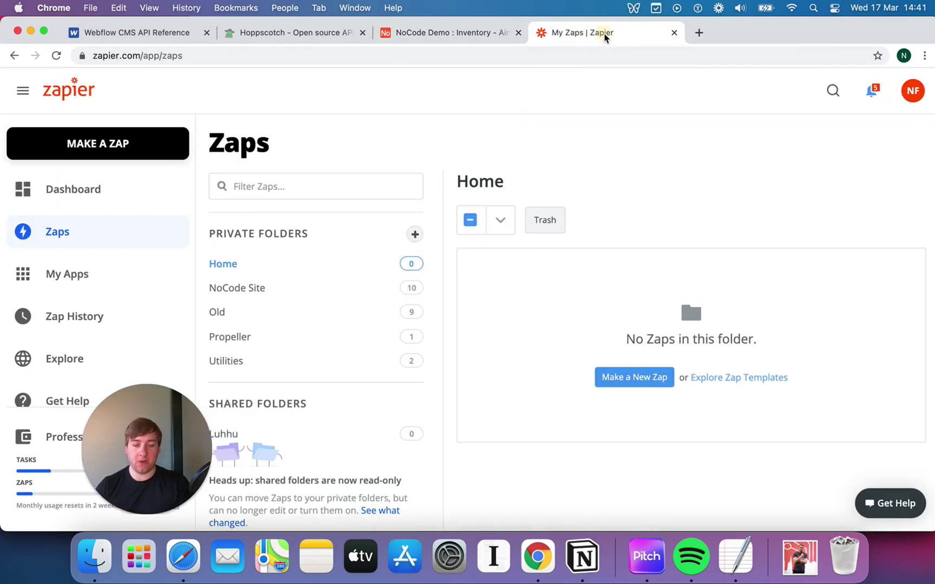
left_click(108, 152)
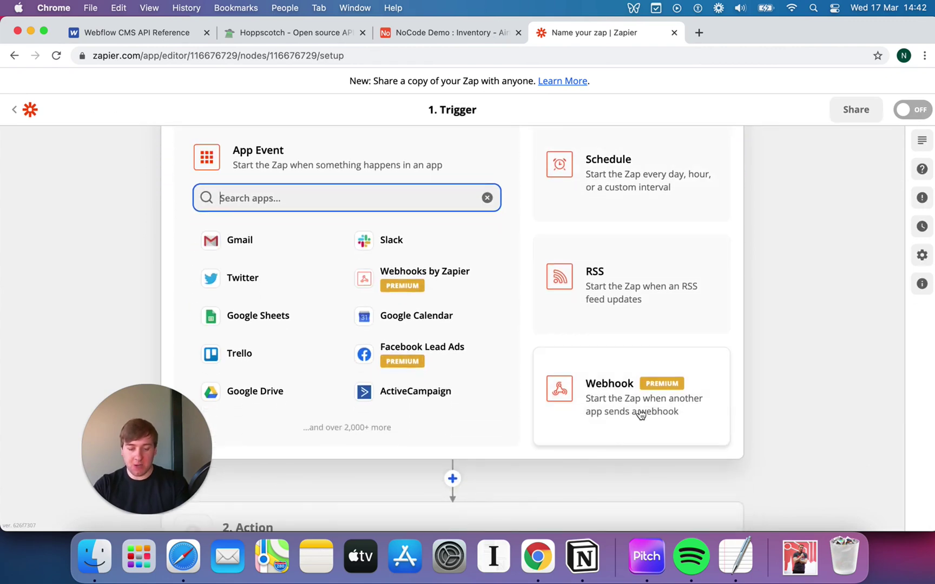
left_click(648, 413)
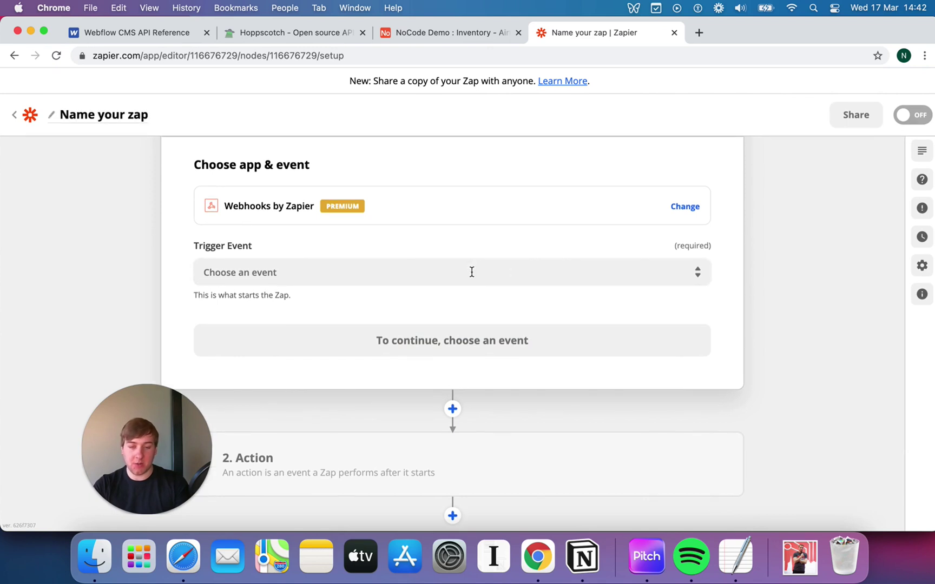
left_click(472, 272)
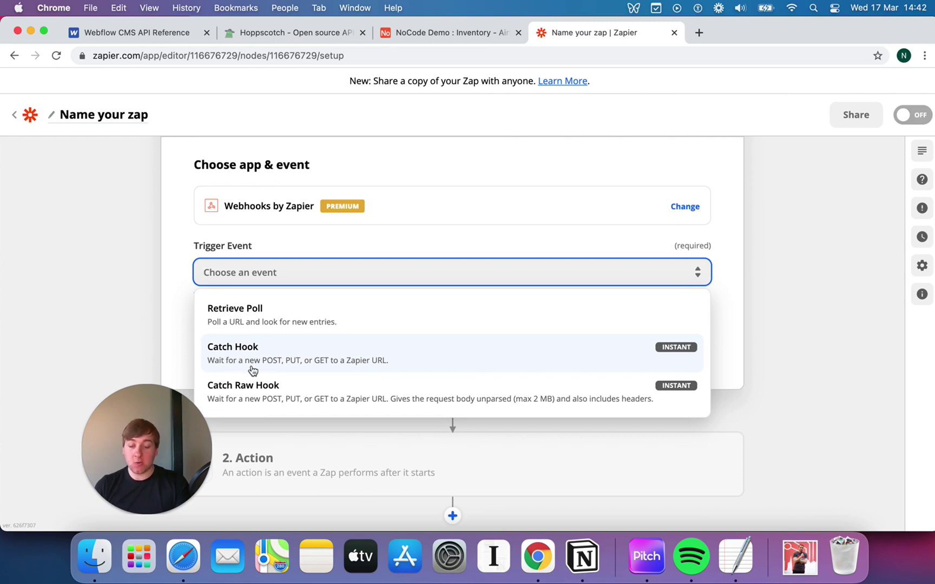
left_click(373, 367)
left_click(364, 335)
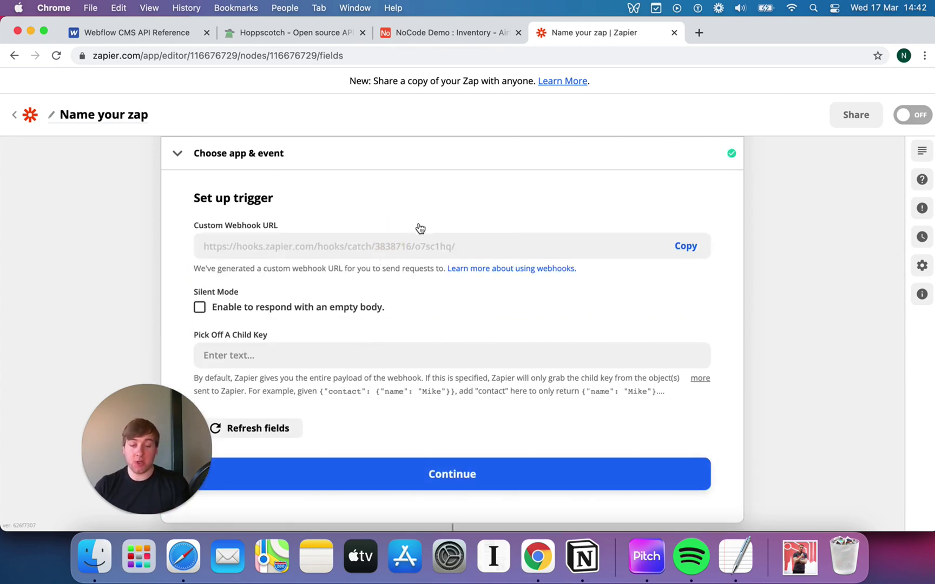
- Copy the Custom Webhook URL from the trigger setup and return to Hoppscotch
scroll(448, 221, "down", 1)
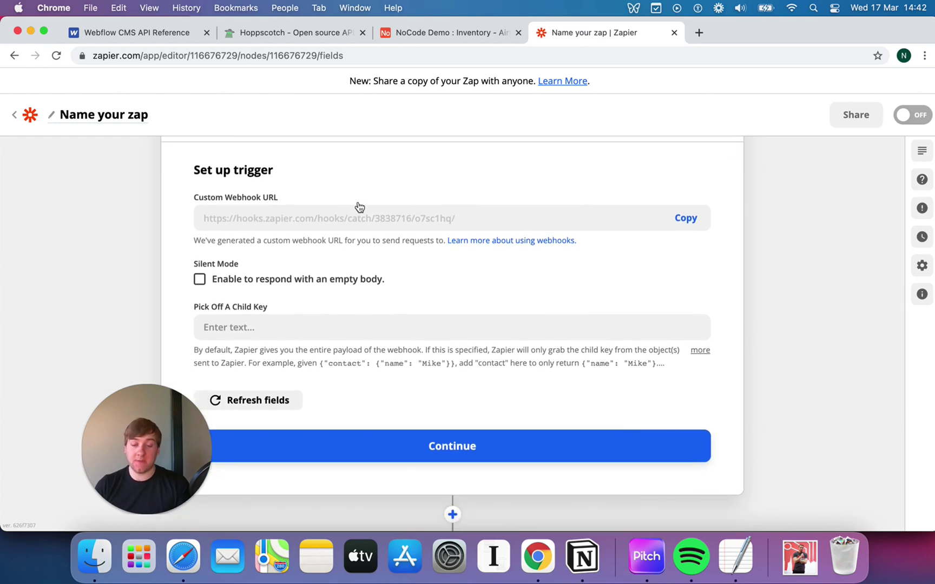
left_click(292, 33)
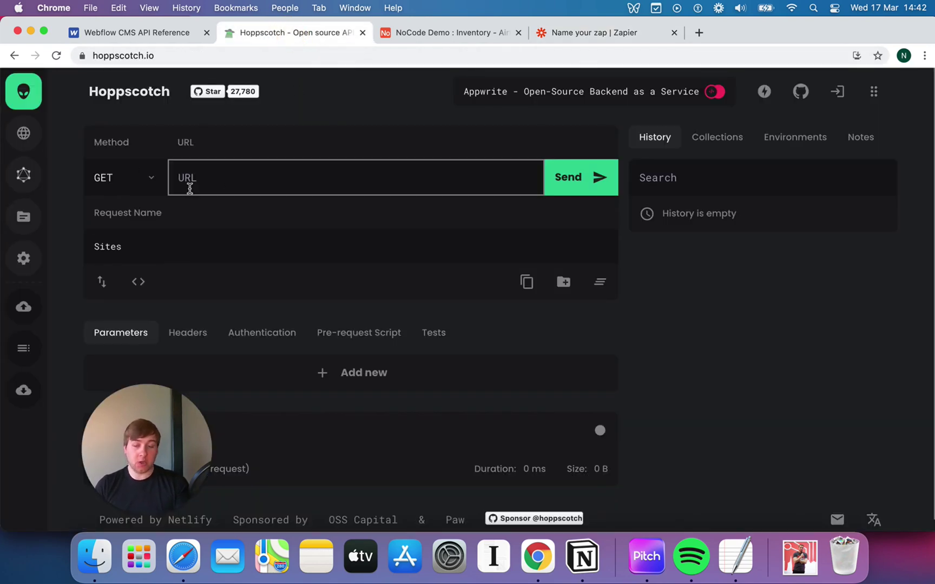
left_click(575, 34)
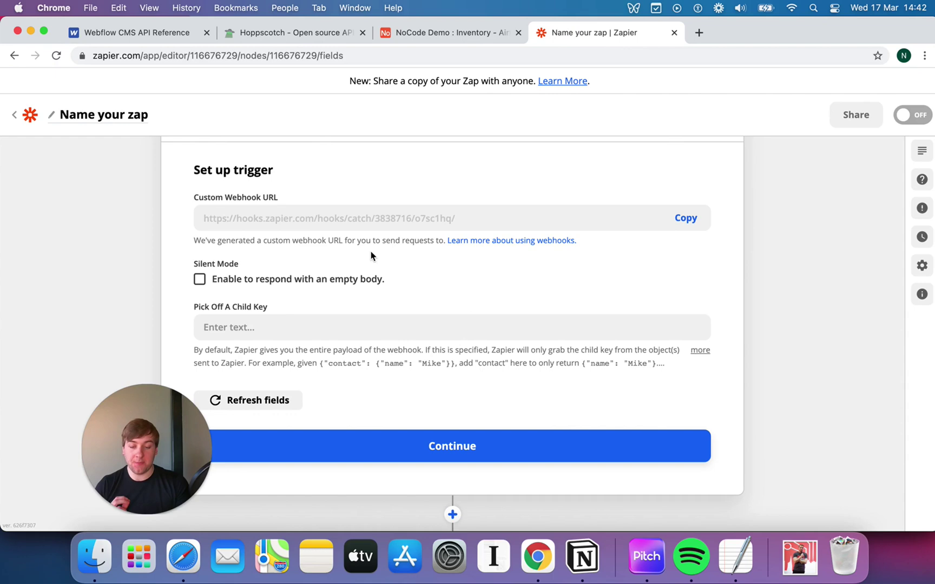
key("super+alt+Left")
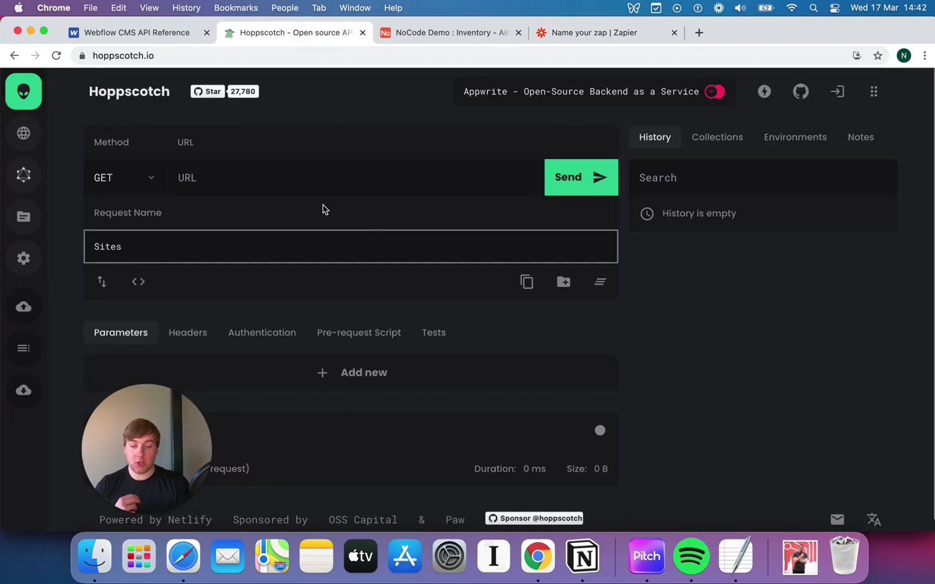
left_click(620, 32)
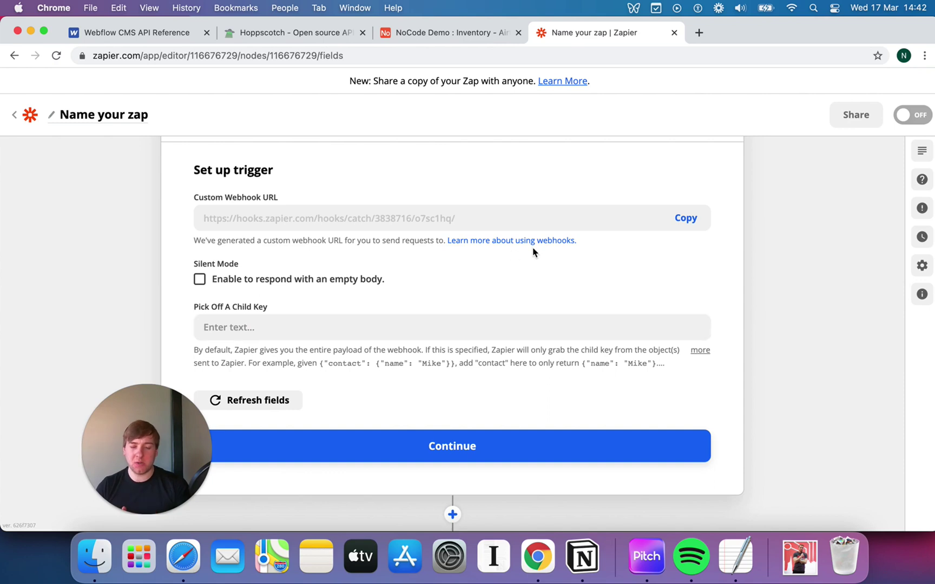
left_click(695, 228)
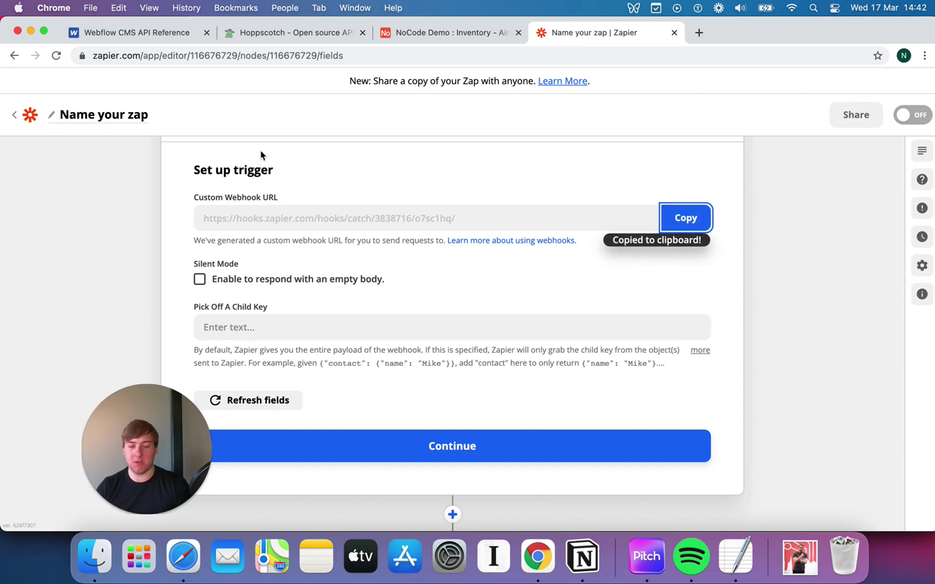
left_click(319, 38)
- Paste the Zapier webhook URL as the request address and set the method to POST
left_click(206, 182)
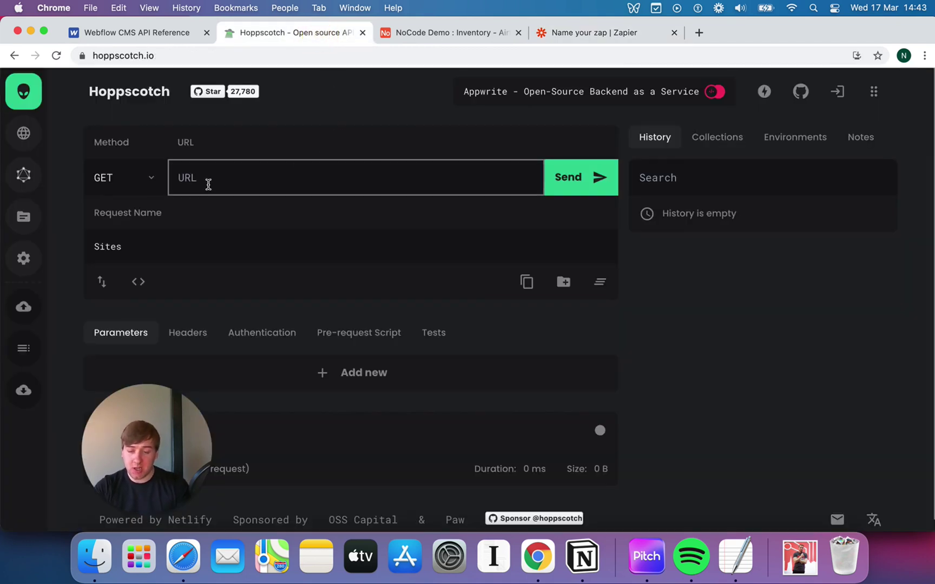
key("super+v")
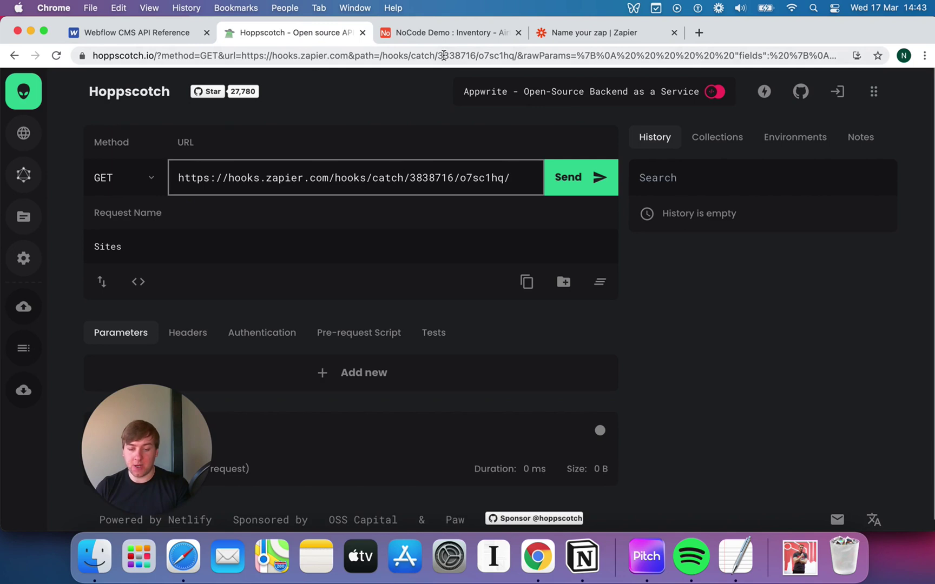
left_click(151, 178)
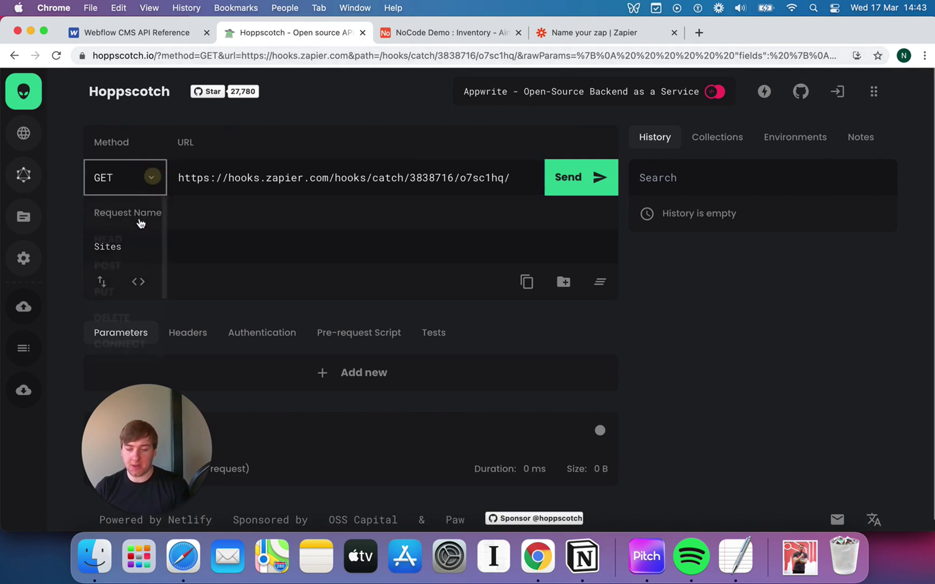
left_click(124, 265)
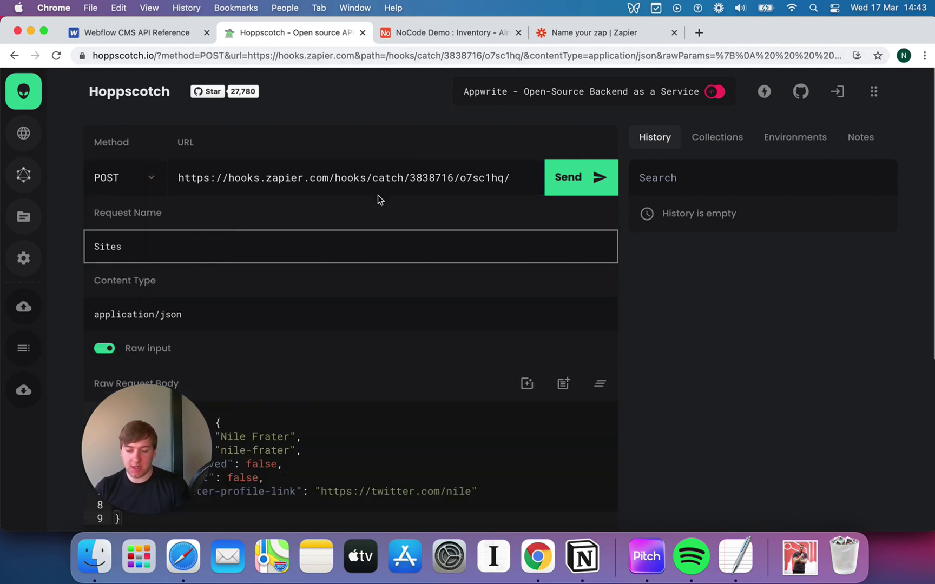
- Highlight the zapier.com/hooks/catch portion of the request URL
left_click(397, 179)
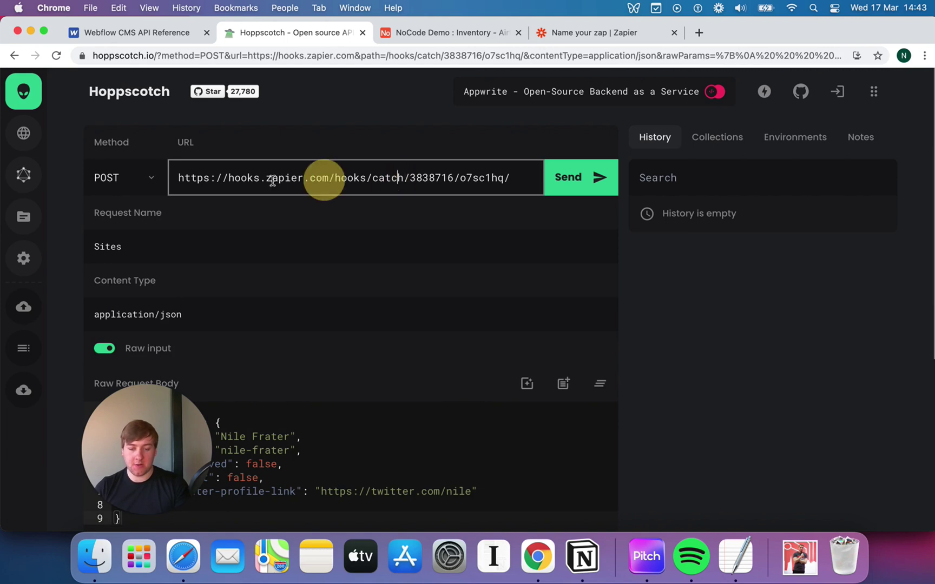
left_click_drag(398, 179, 303, 179)
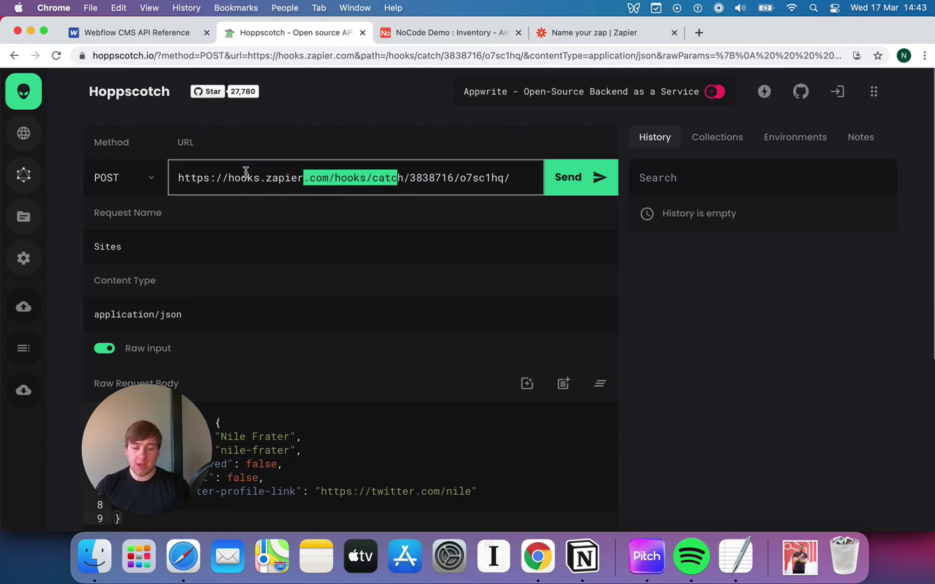
left_click_drag(246, 175, 424, 174)
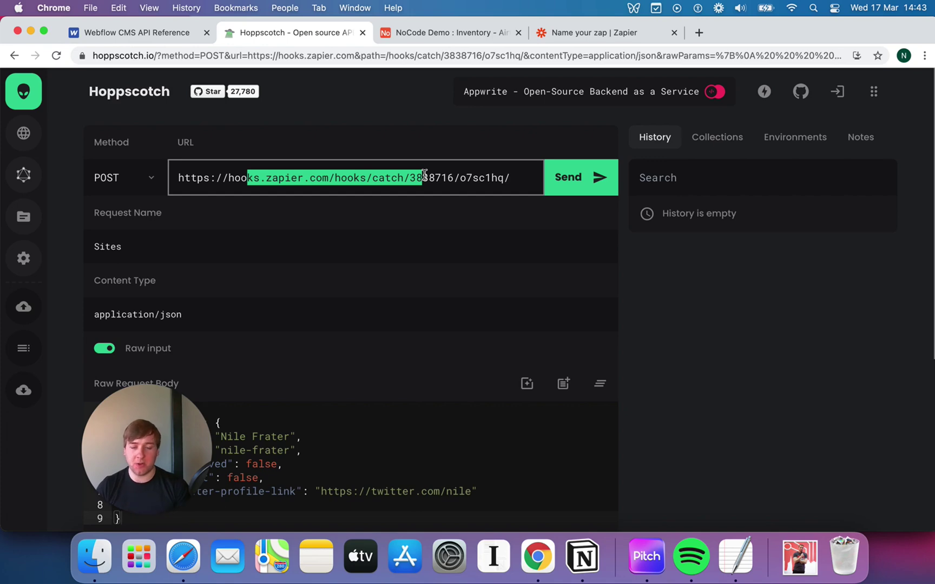
- Continue the zap's webhook trigger on to the Test trigger step
left_click(606, 32)
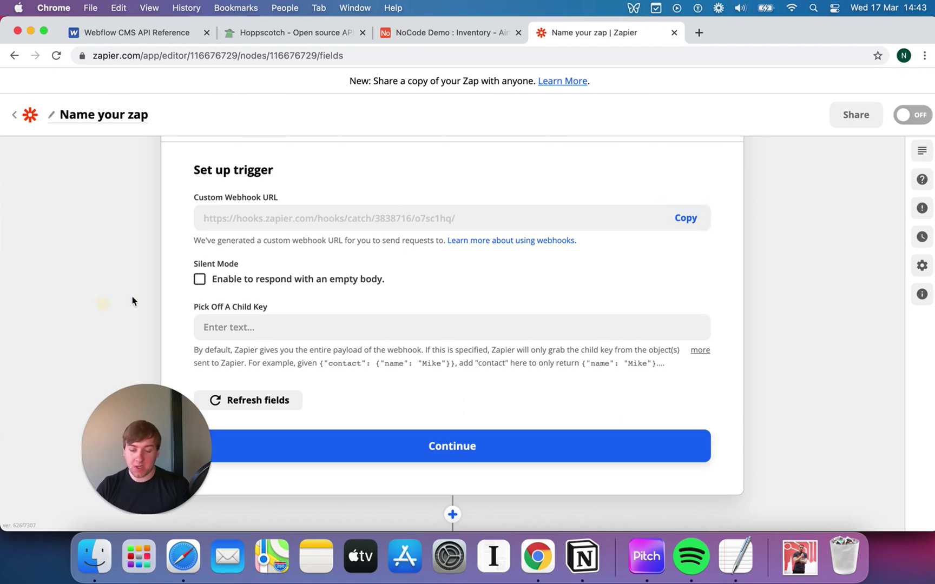
scroll(163, 289, "up", 1)
scroll(168, 285, "down", 3)
scroll(573, 300, "up", 3)
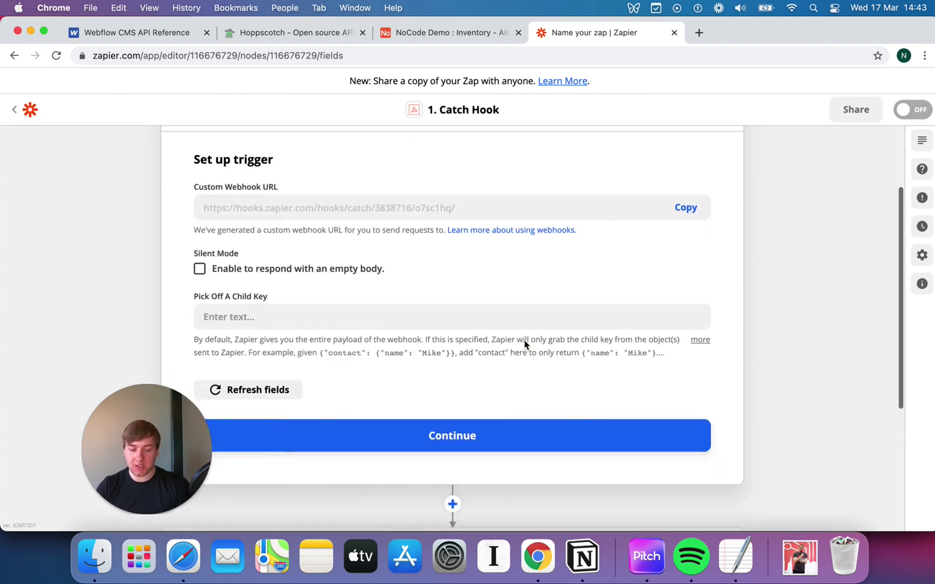
scroll(244, 244, "up", 2)
scroll(449, 298, "down", 3)
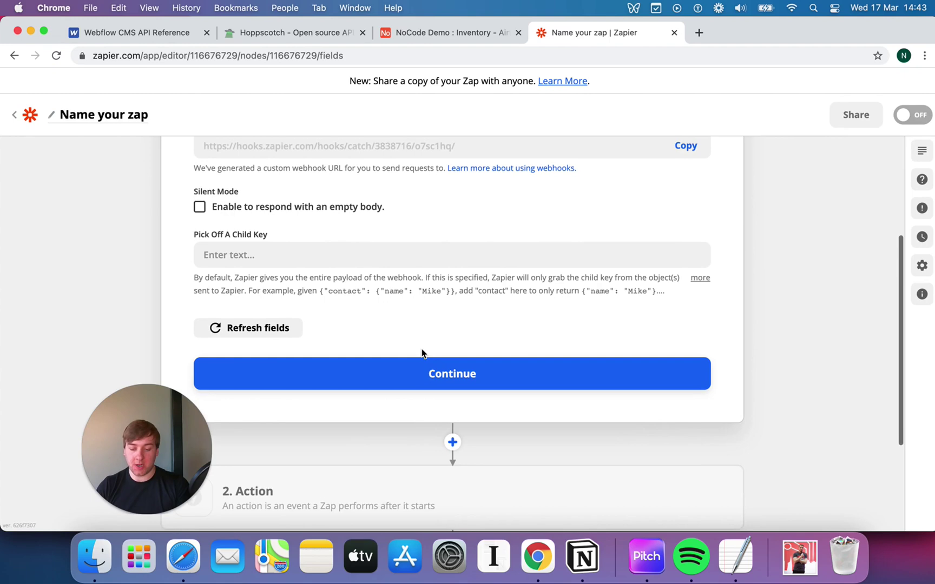
left_click(415, 377)
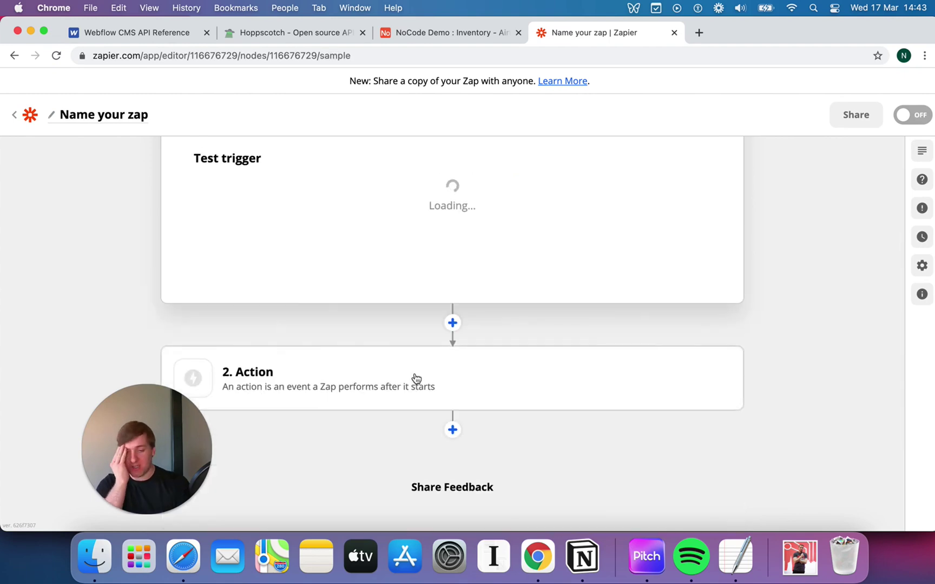
- Select the hooks.zapier.com webhook URL shown in the Test trigger panel
scroll(415, 377, "down", 2)
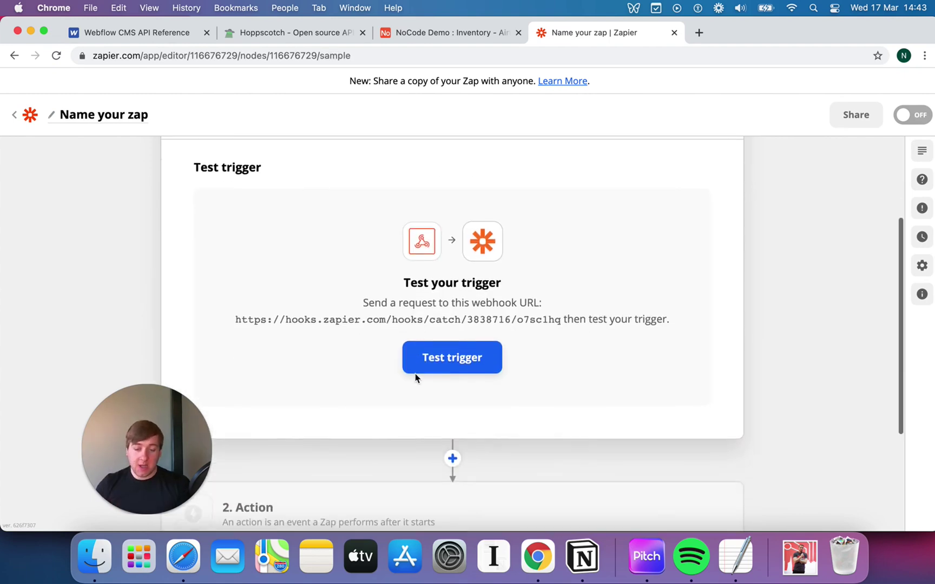
left_click(379, 320)
triple_click(379, 319)
left_click(465, 310)
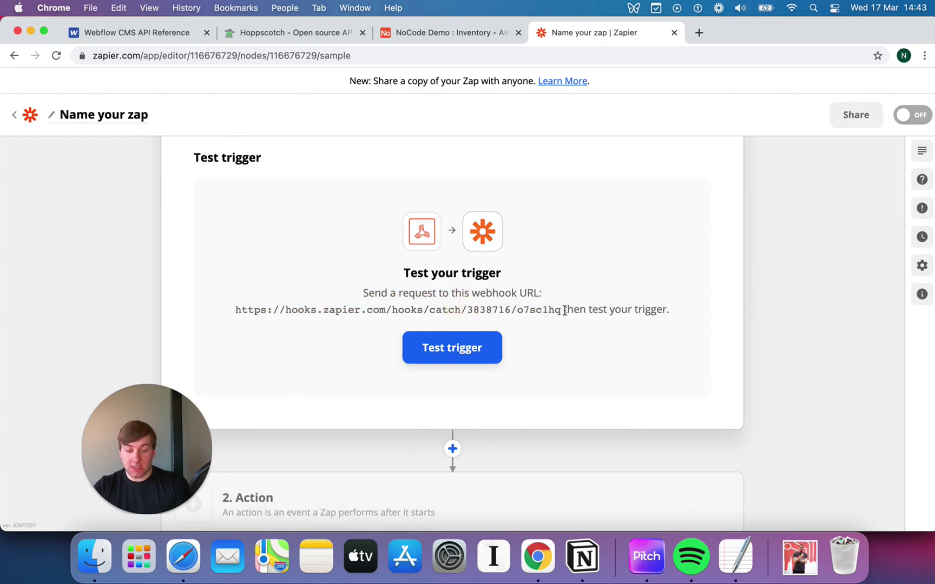
left_click_drag(562, 310, 232, 312)
- Delete the sample JSON from the Hoppscotch raw request body
left_click(265, 33)
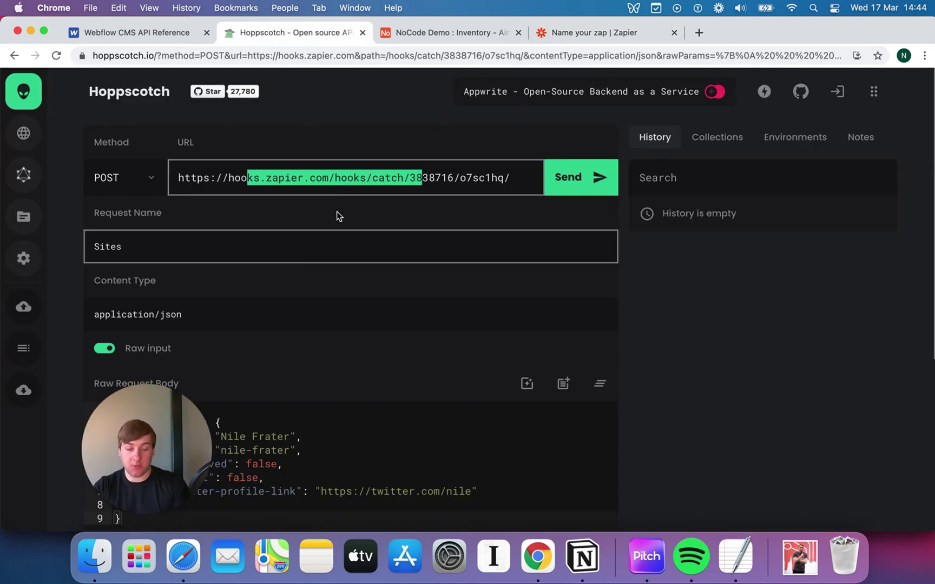
scroll(271, 246, "down", 3)
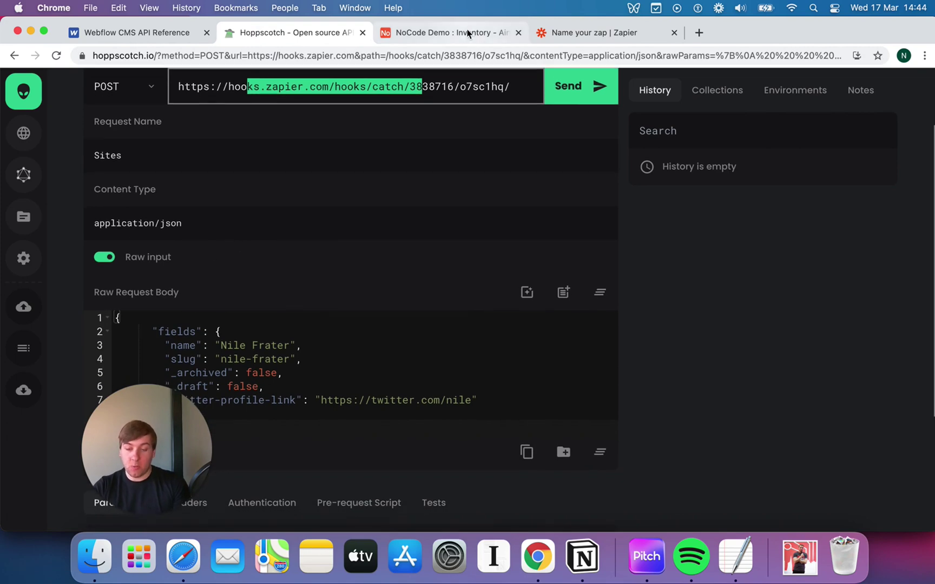
left_click(545, 36)
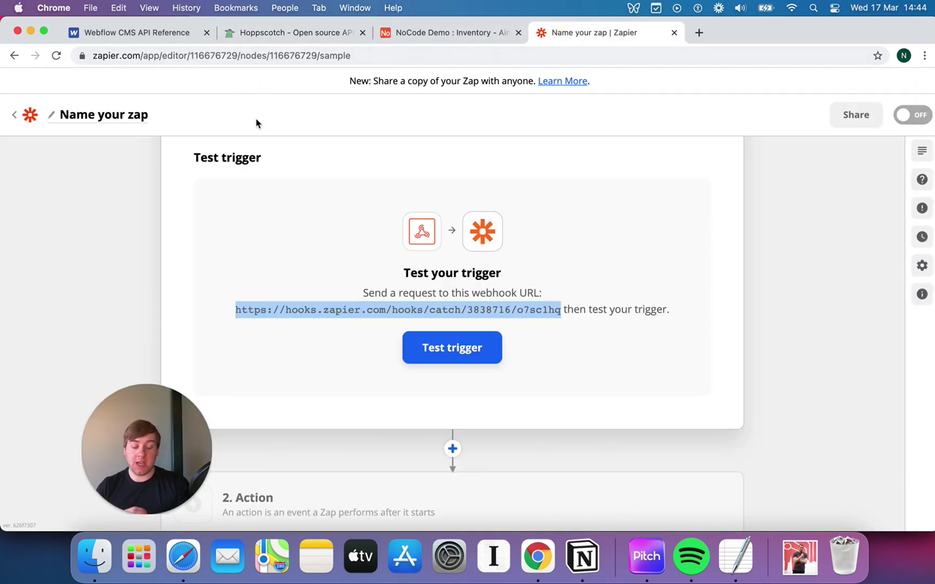
left_click(308, 39)
scroll(261, 251, "down", 2)
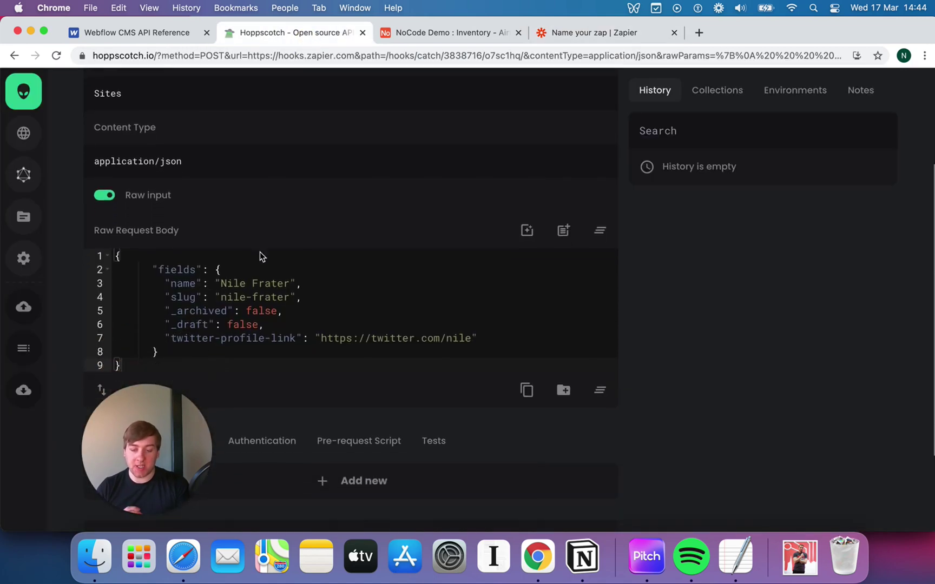
left_click_drag(172, 363, 115, 256)
key("BackSpace")
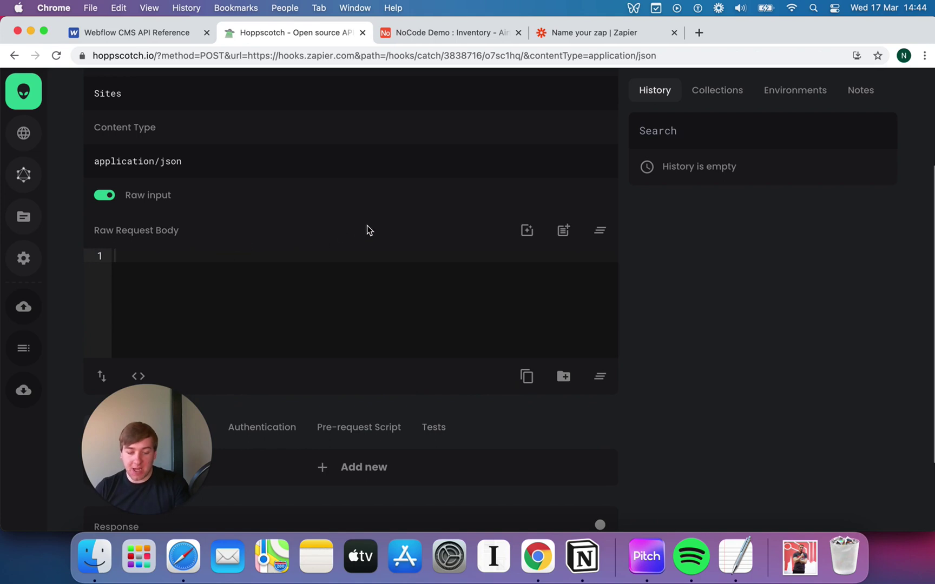
- Switch the body from raw to a key/value list with one blank row, then view Airtable Inventory
left_click(366, 224)
scroll(367, 227, "down", 2)
scroll(271, 231, "up", 1)
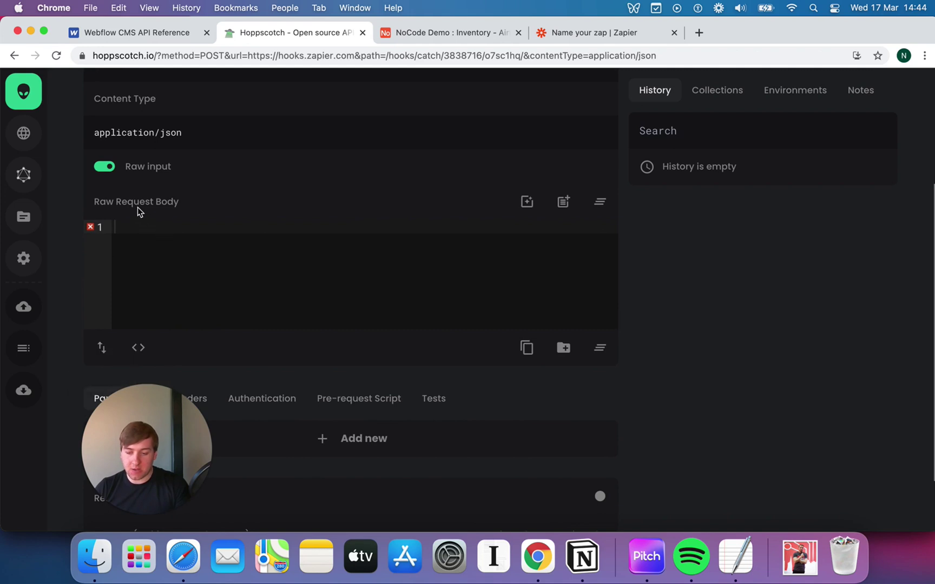
left_click(102, 166)
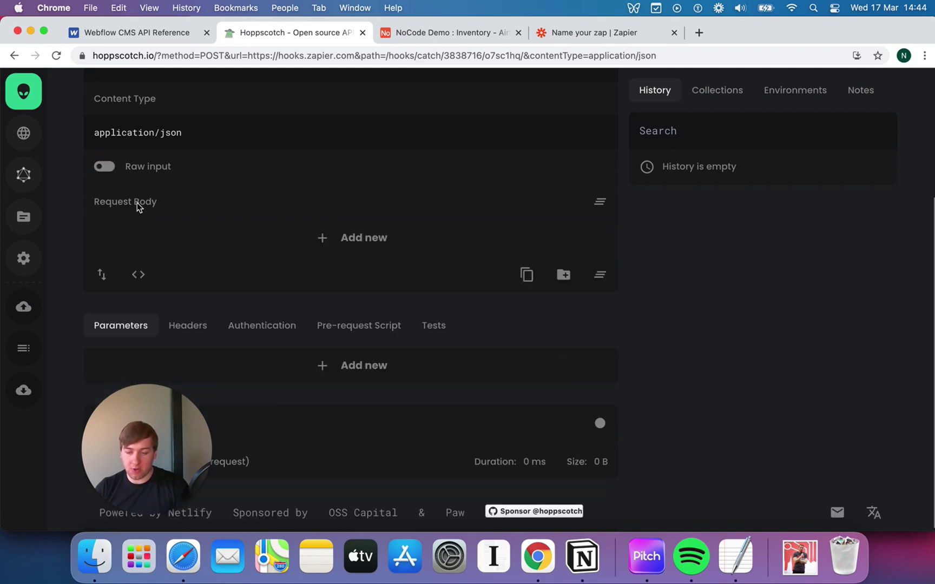
left_click(105, 168)
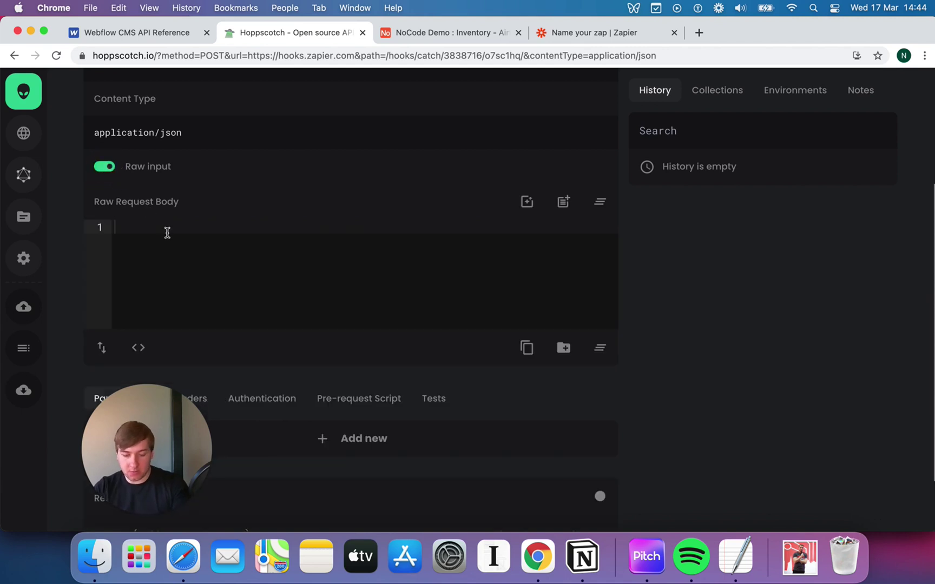
left_click(147, 230)
type("{}")
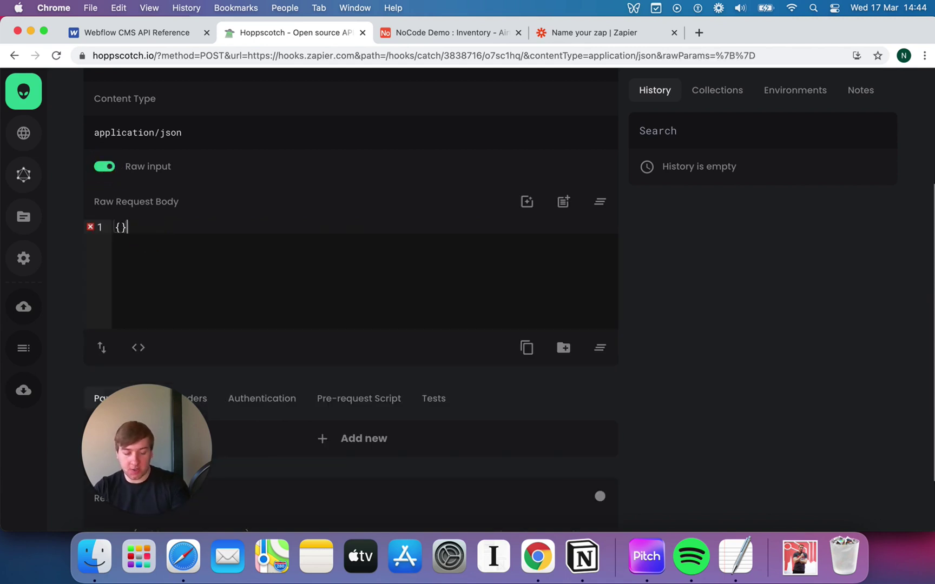
left_click(105, 166)
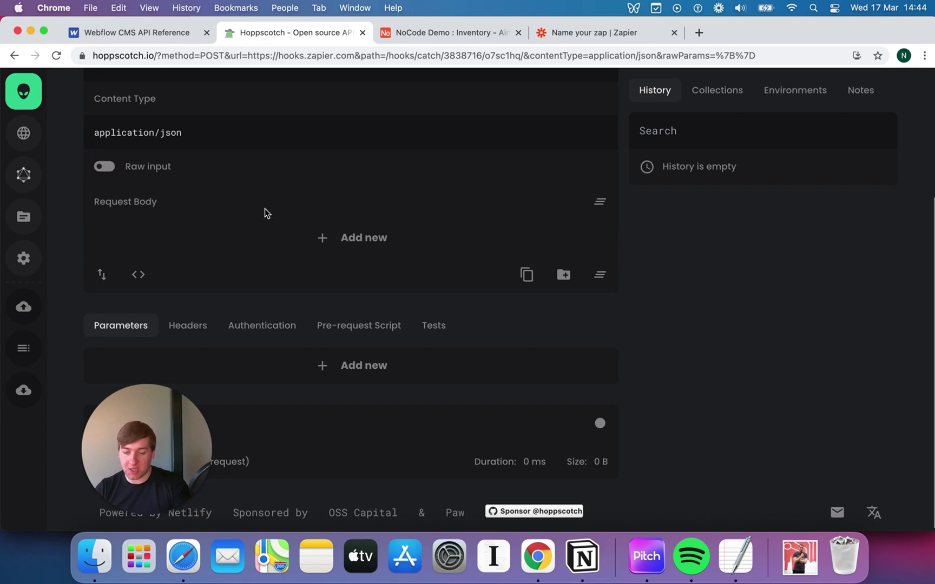
left_click(370, 239)
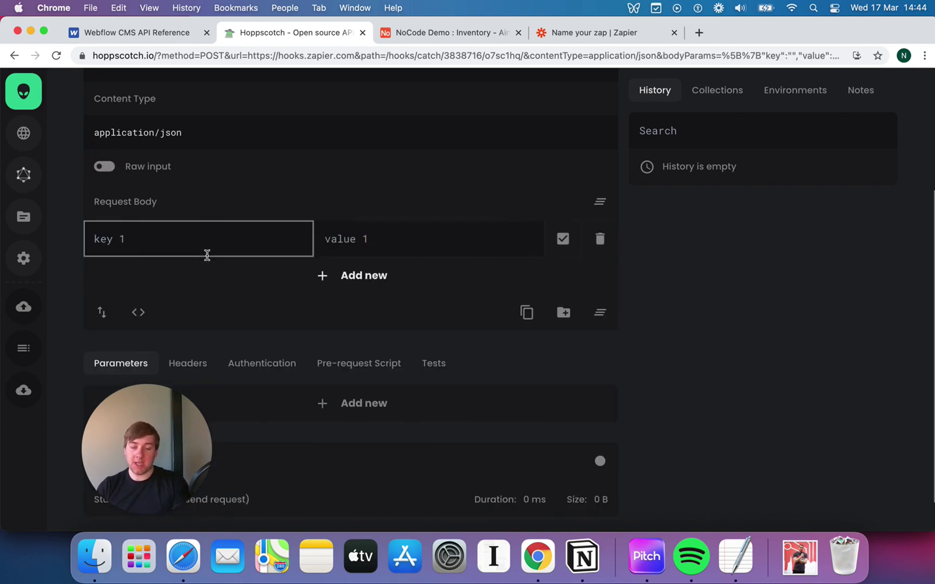
left_click(457, 42)
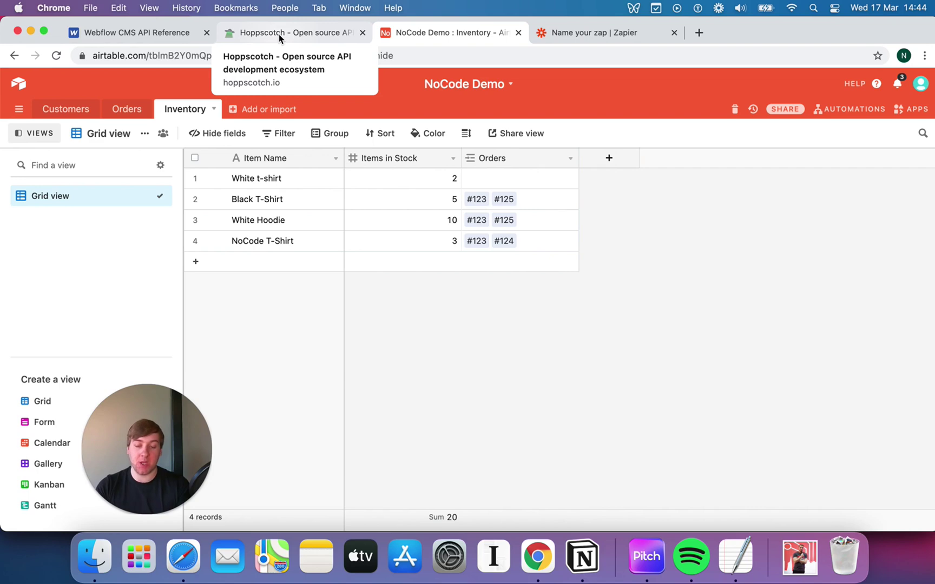
- Enter the first body pair: key Item_Name with value Red T-Shirt
left_click(278, 34)
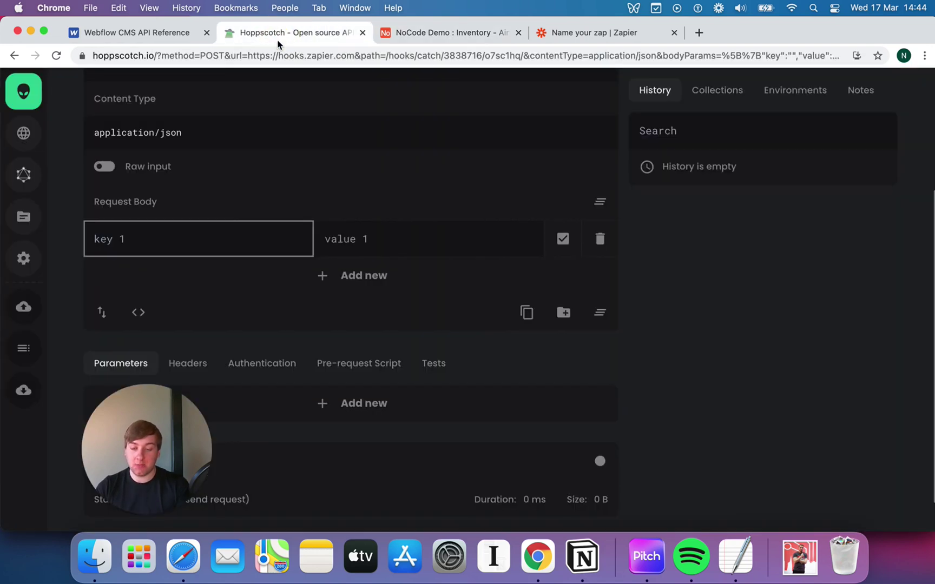
left_click(188, 248)
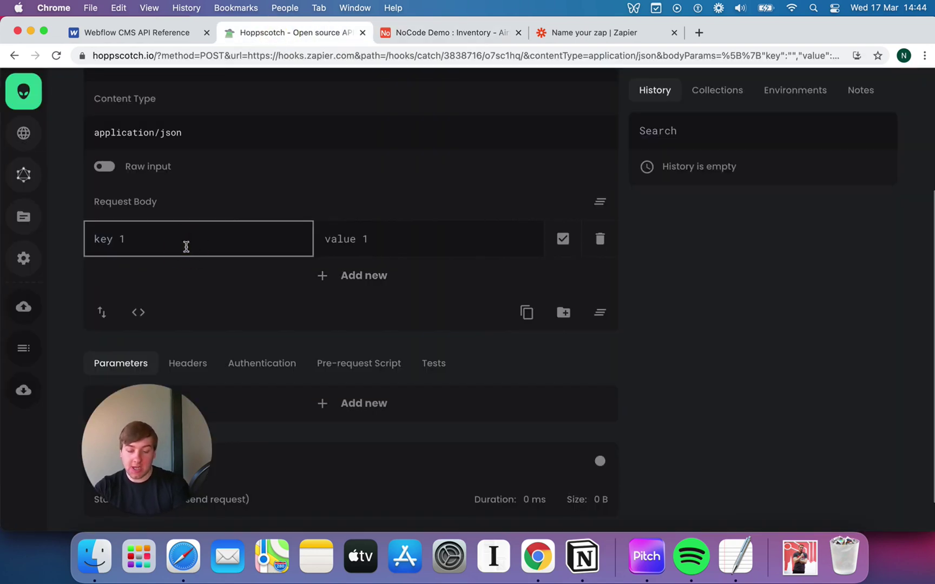
type("Item Name")
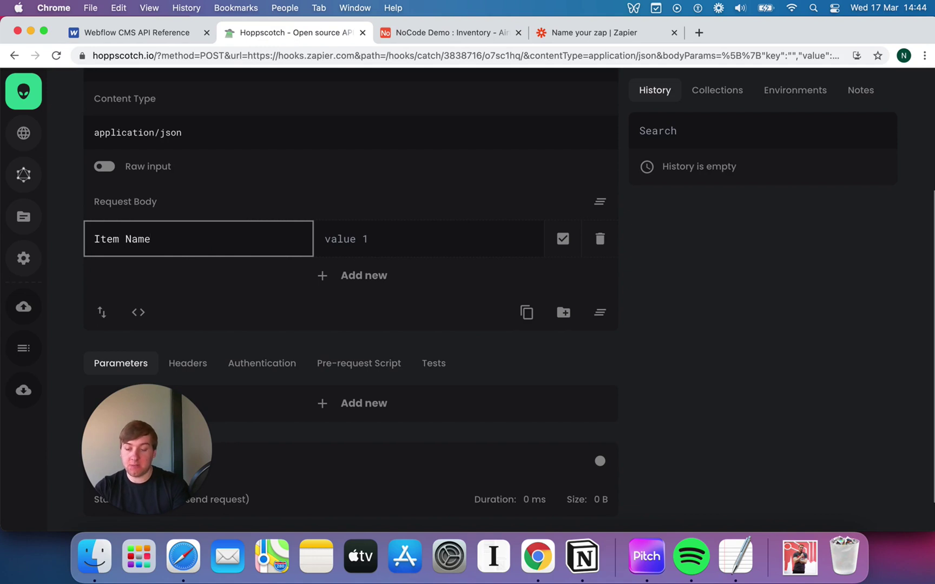
key("BackSpace")
key("BackSpace")
key("BackSpace")
key("BackSpace")
key("BackSpace")
type("_Name")
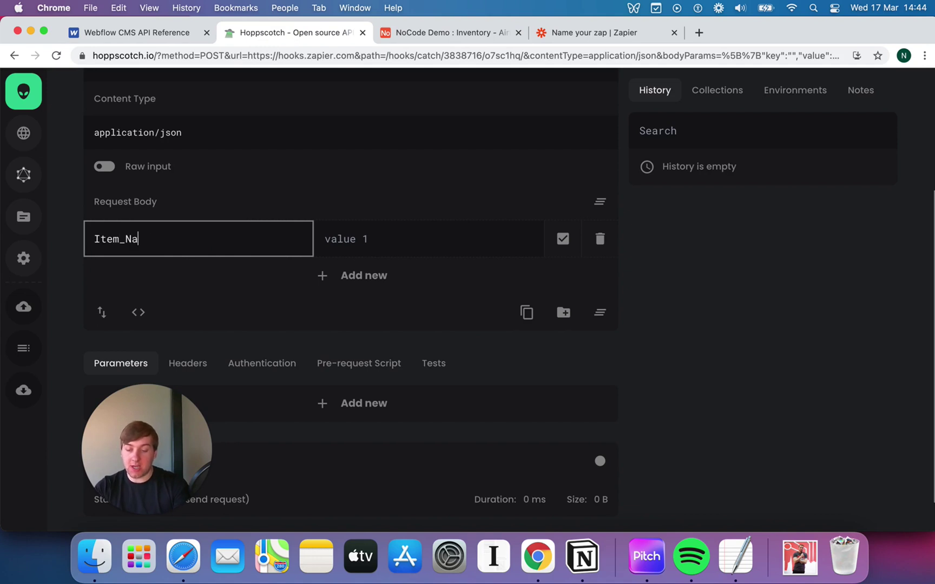
left_click(325, 239)
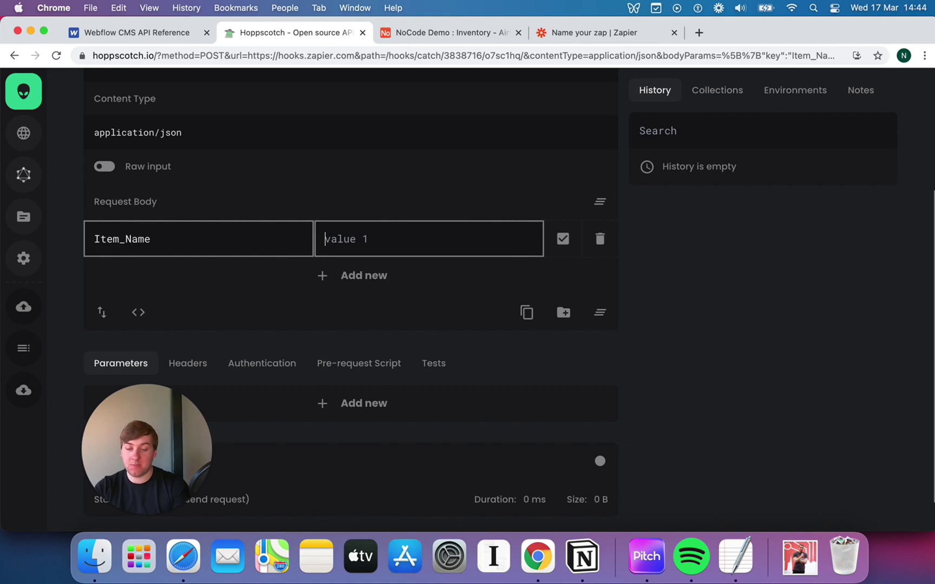
type("b")
key("BackSpace")
type("Blue T-Shirt")
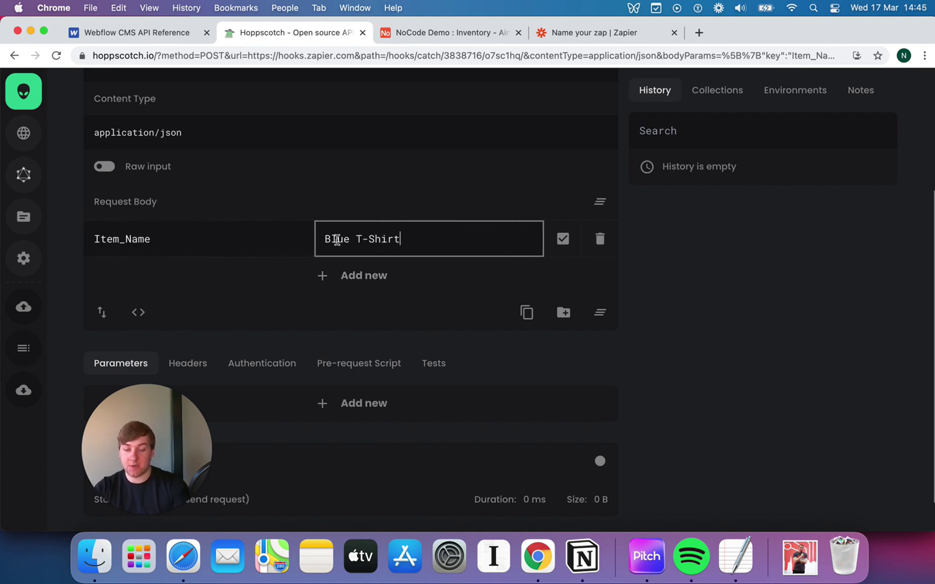
double_click(336, 239)
type("Red")
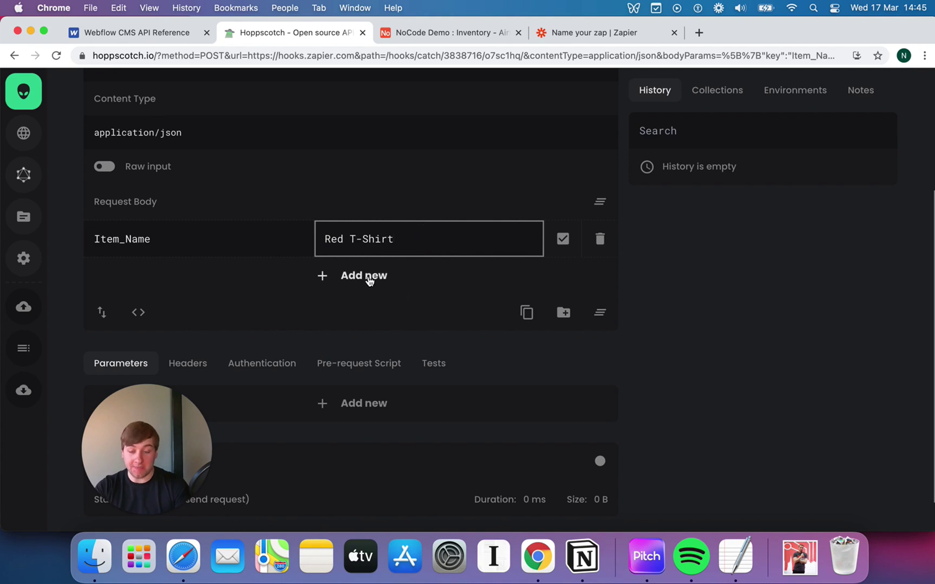
- Add a second body pair: key Stock_Amount with value 20
left_click(368, 280)
left_click(199, 272)
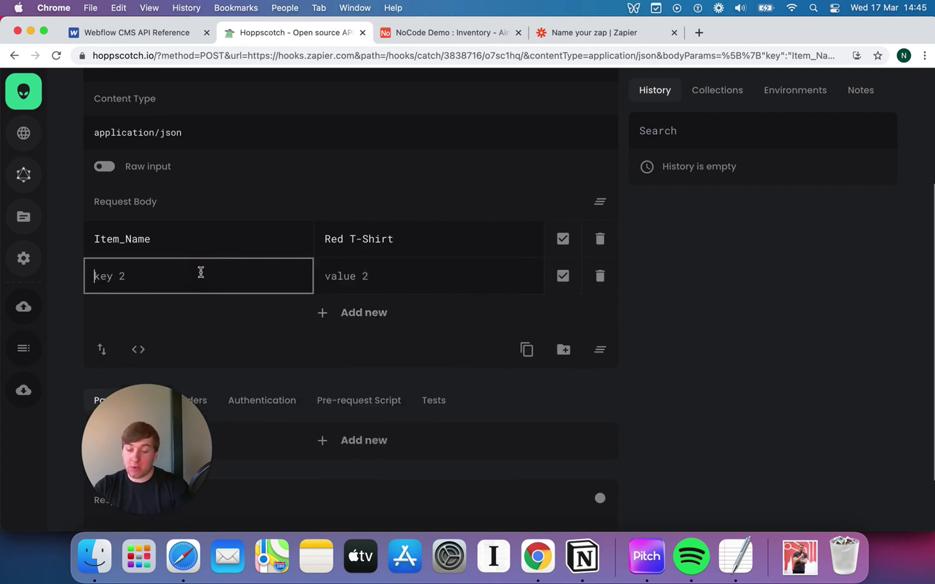
type("Sto")
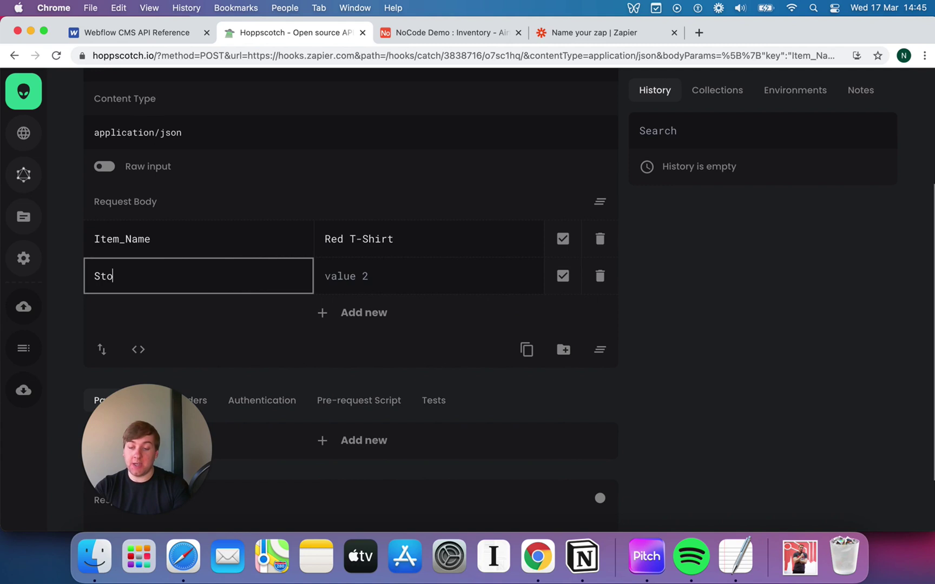
key("BackSpace")
type("ock_Amount")
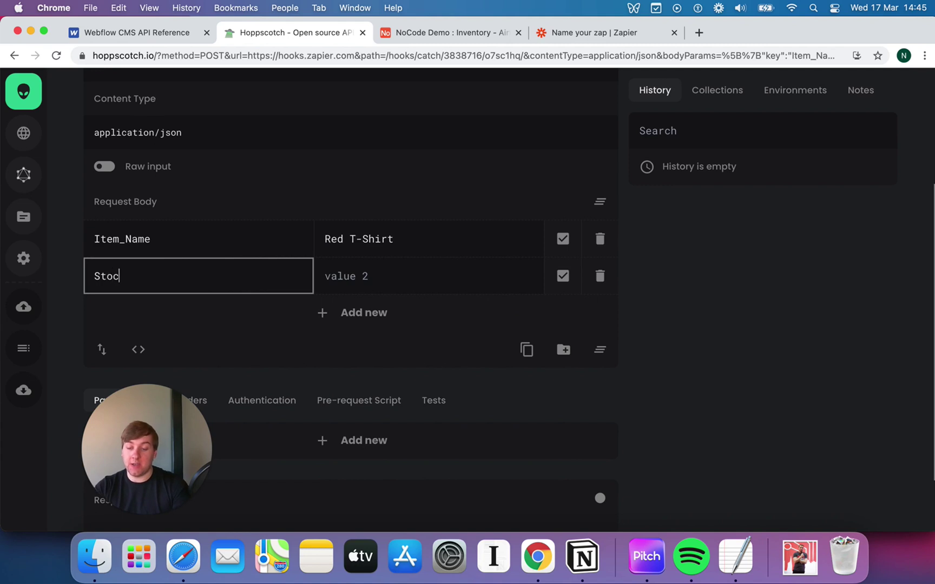
key("Tab")
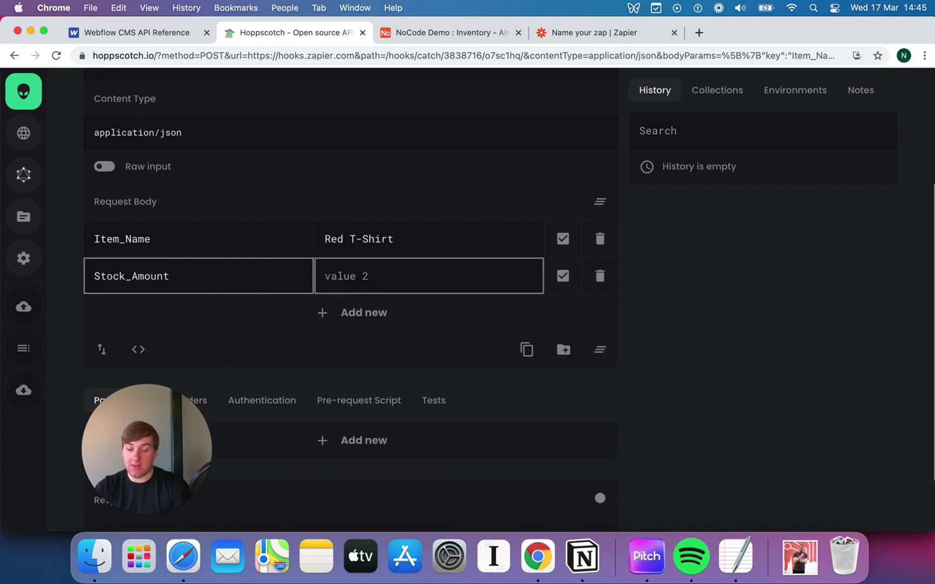
type("20")
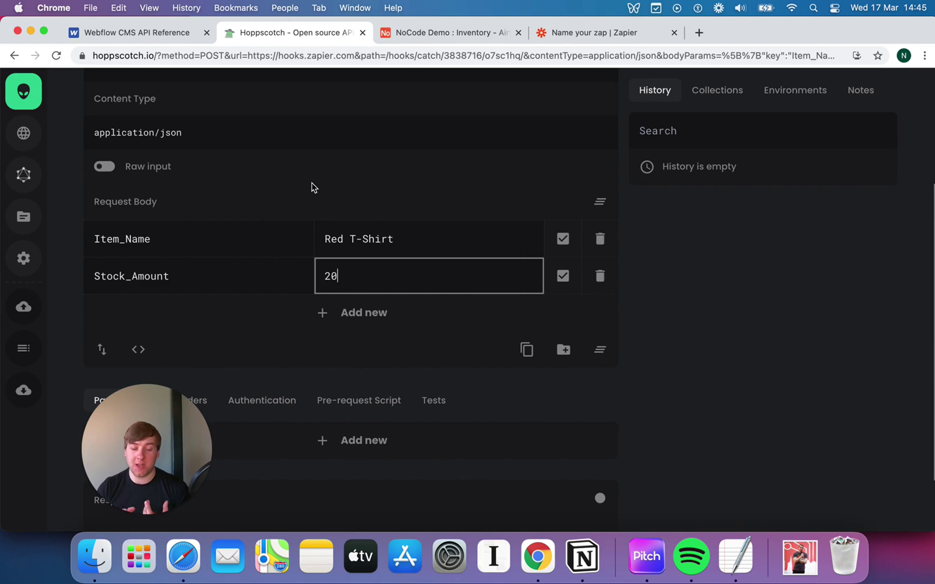
- POST the Red T-Shirt, stock 20 request to the Zapier webhook and check the 200 response
left_click(327, 192)
scroll(330, 190, "up", 5)
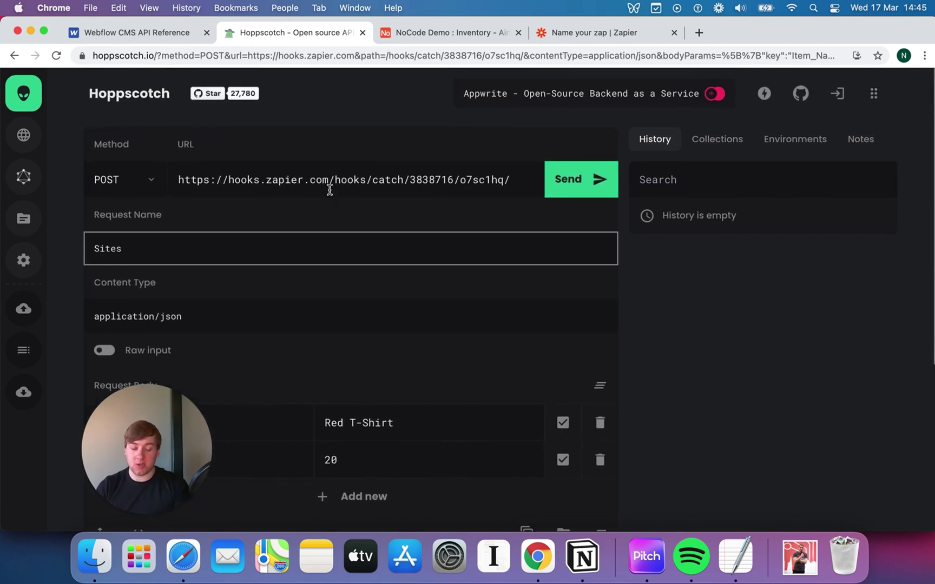
left_click(330, 189)
left_click(568, 181)
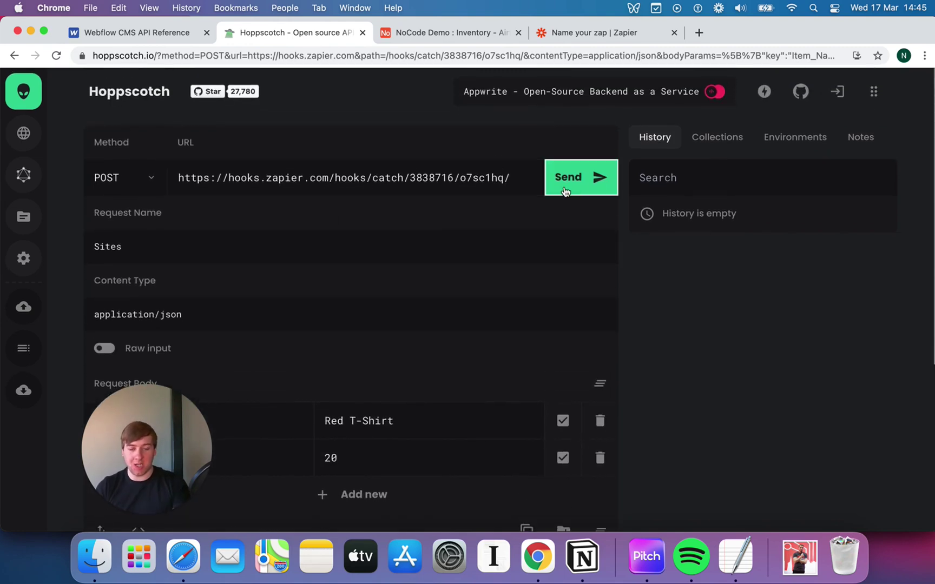
scroll(504, 266, "down", 5)
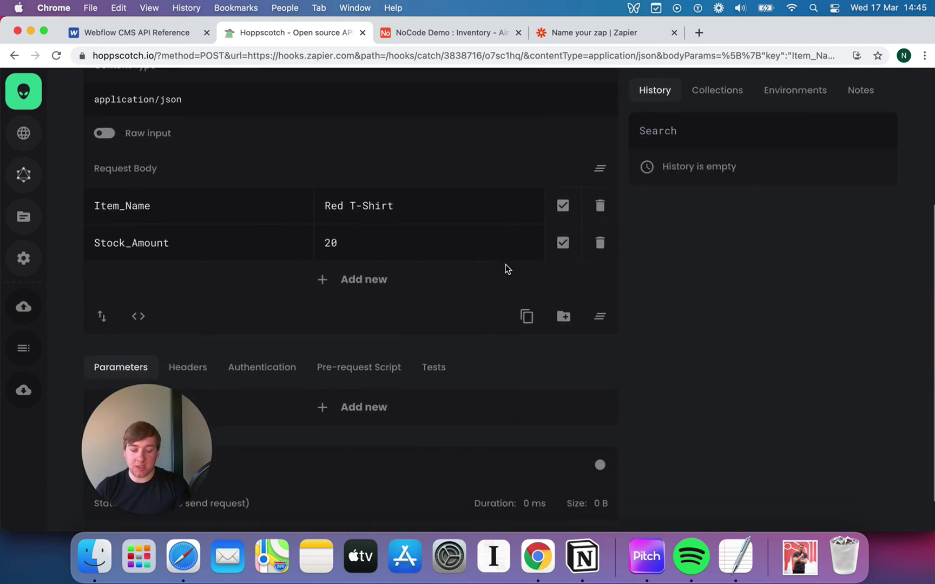
scroll(504, 265, "up", 6)
left_click(505, 264)
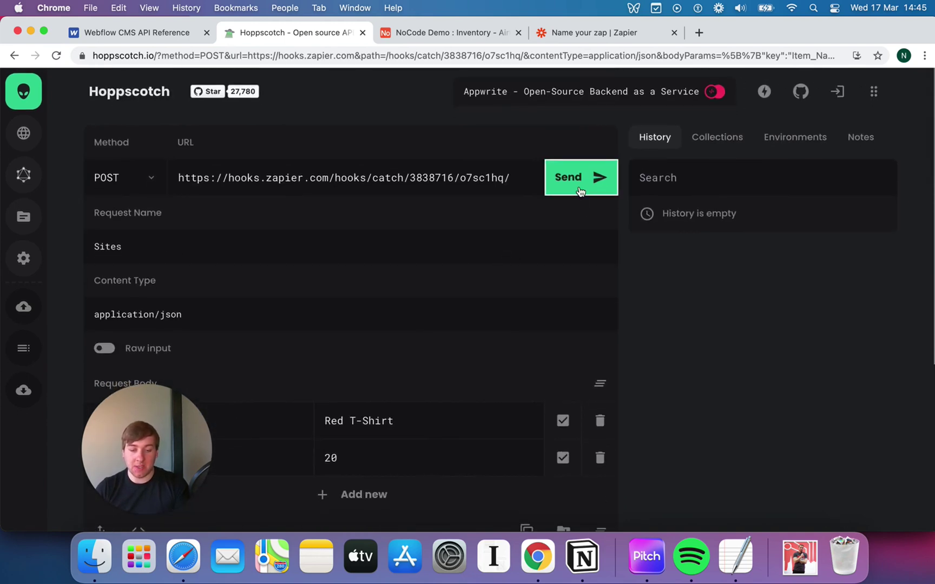
left_click(580, 189)
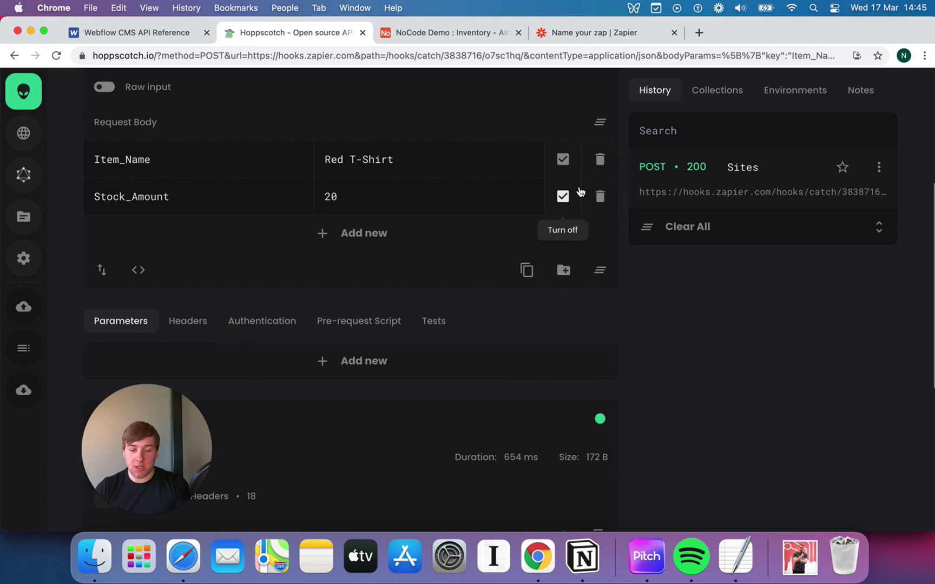
scroll(580, 190, "down", 5)
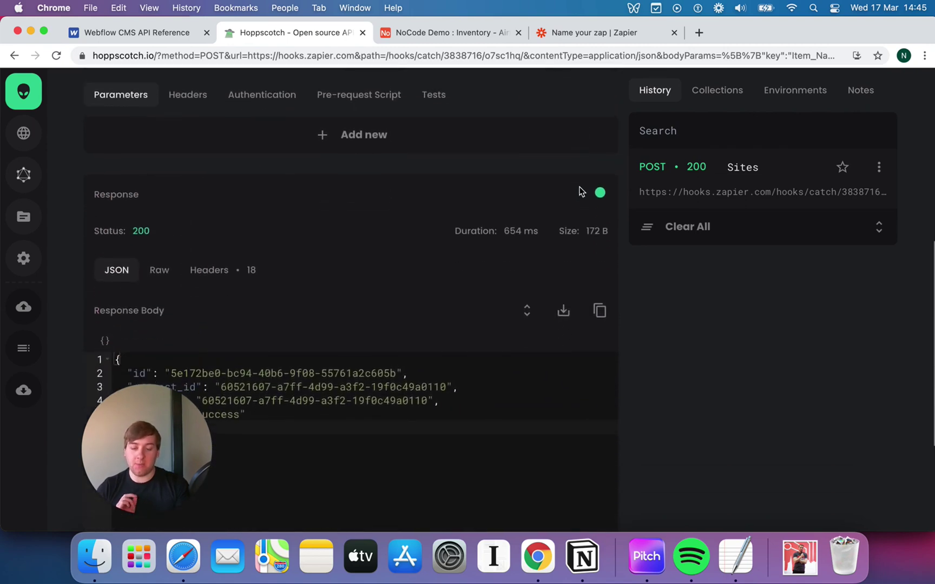
scroll(580, 191, "down", 2)
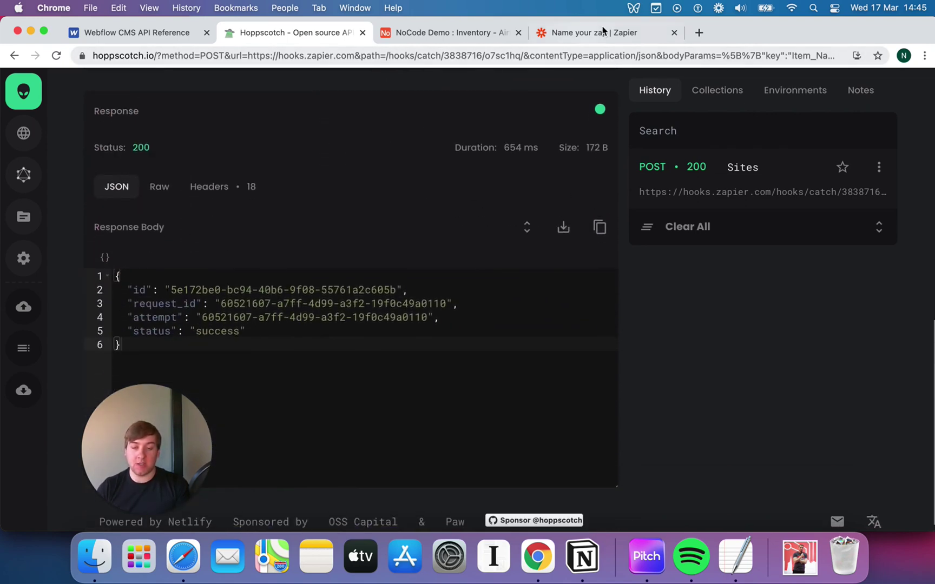
scroll(247, 290, "up", 5)
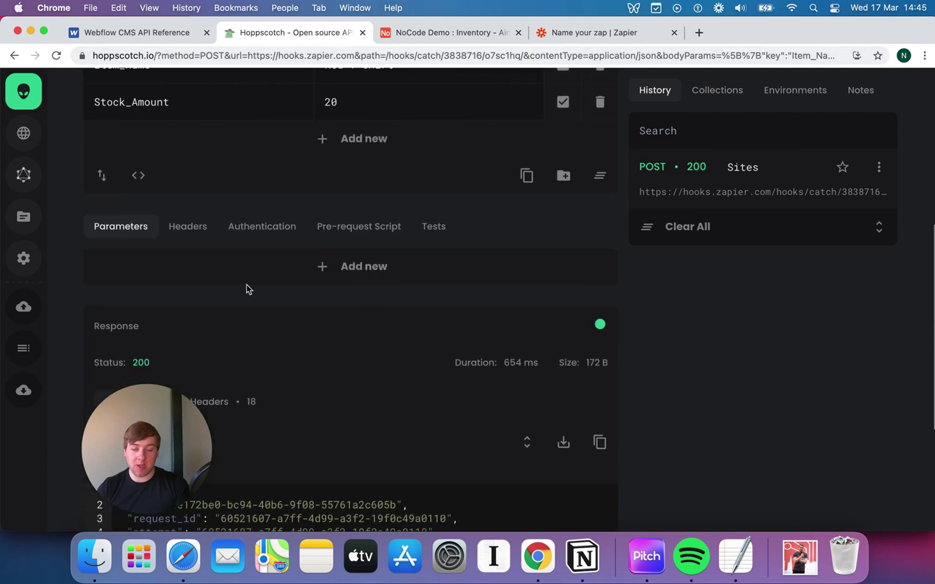
scroll(246, 290, "up", 3)
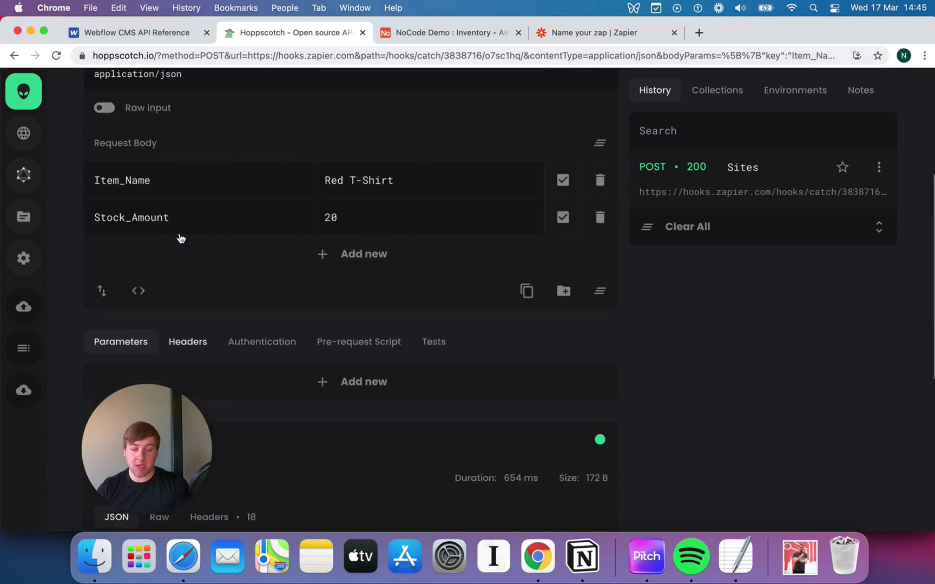
- Add a third body row with key Token and a numeric token value
left_click(343, 258)
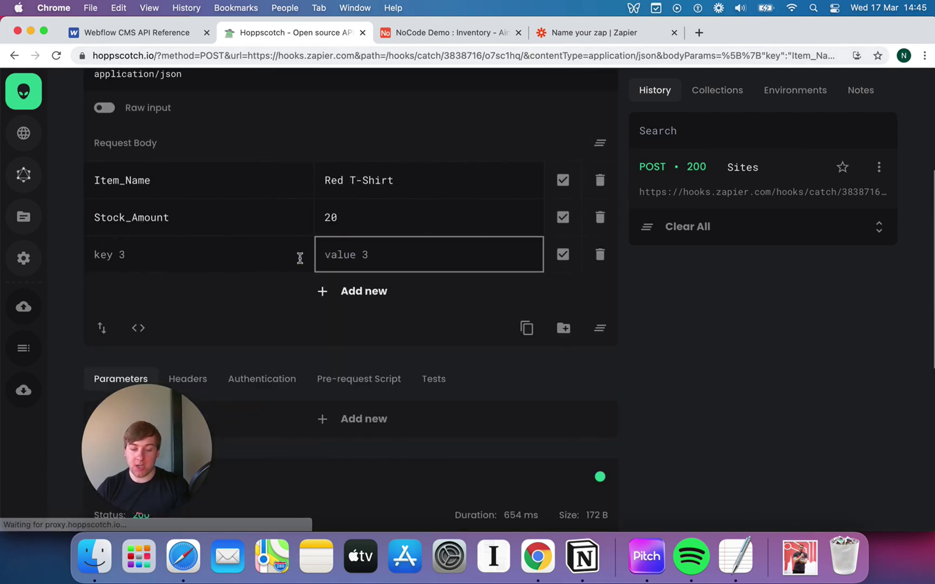
left_click(226, 260)
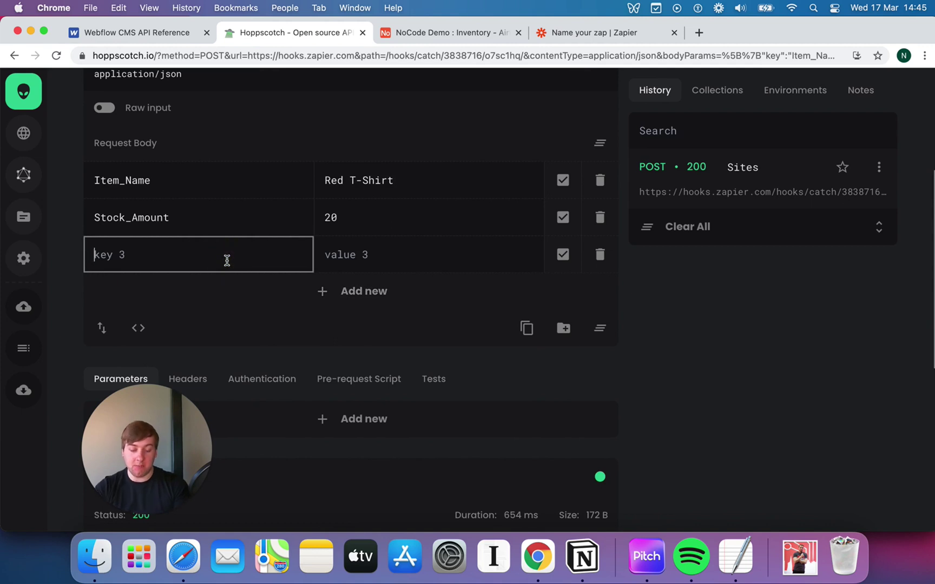
type("Token")
key("Tab")
type("12")
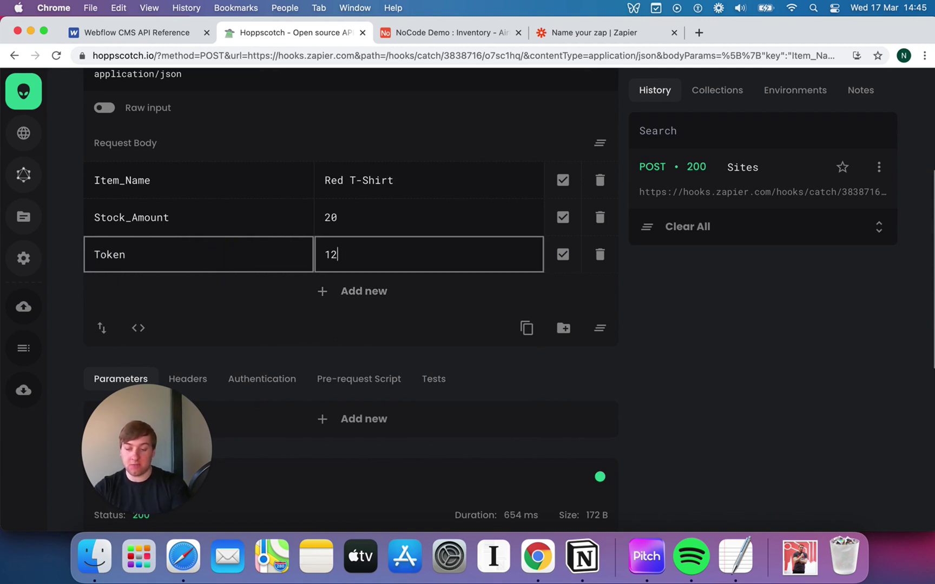
type("345678")
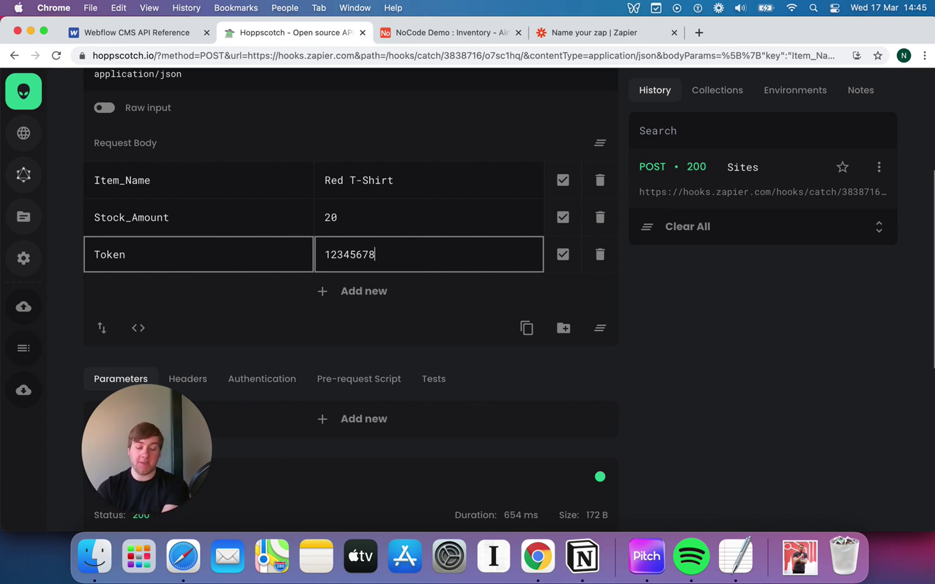
scroll(351, 292, "down", 1)
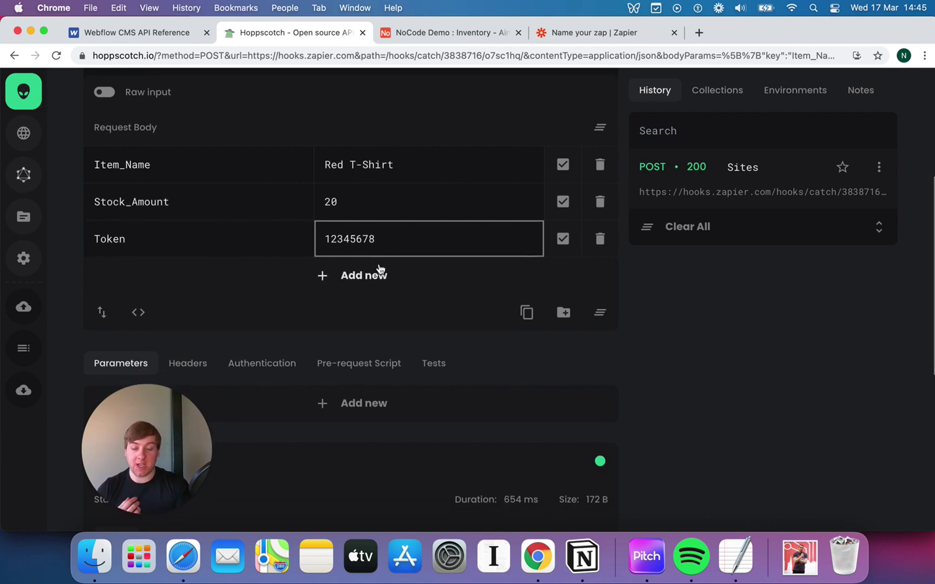
left_click(398, 245)
left_click_drag(326, 239, 380, 238)
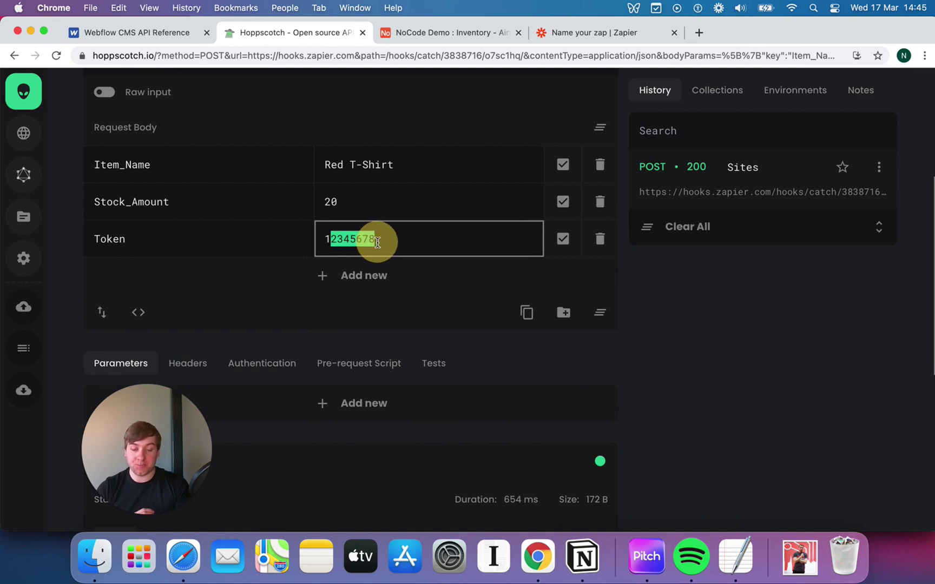
left_click(377, 241)
- Resend the request including Token and confirm the second 200 success response
scroll(394, 241, "down", 7)
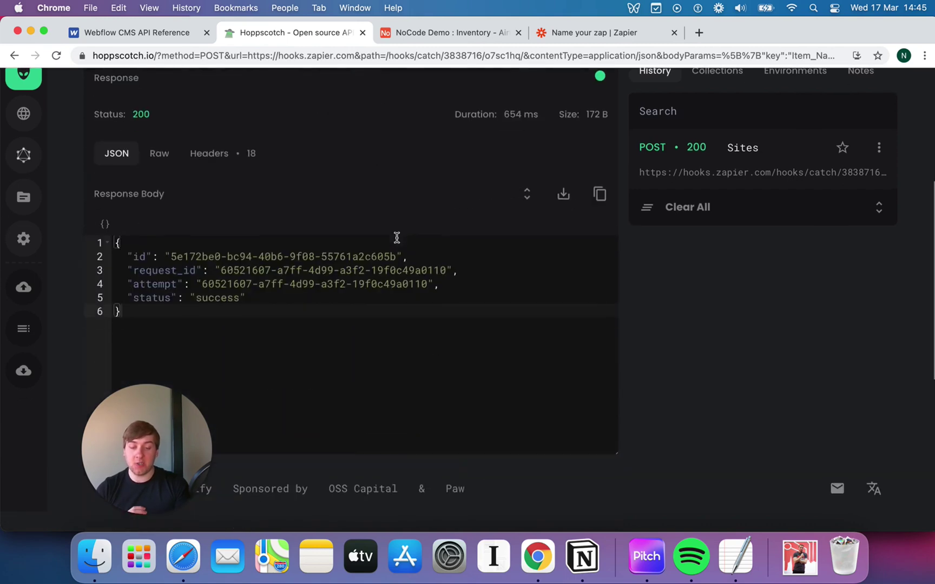
scroll(396, 241, "up", 7)
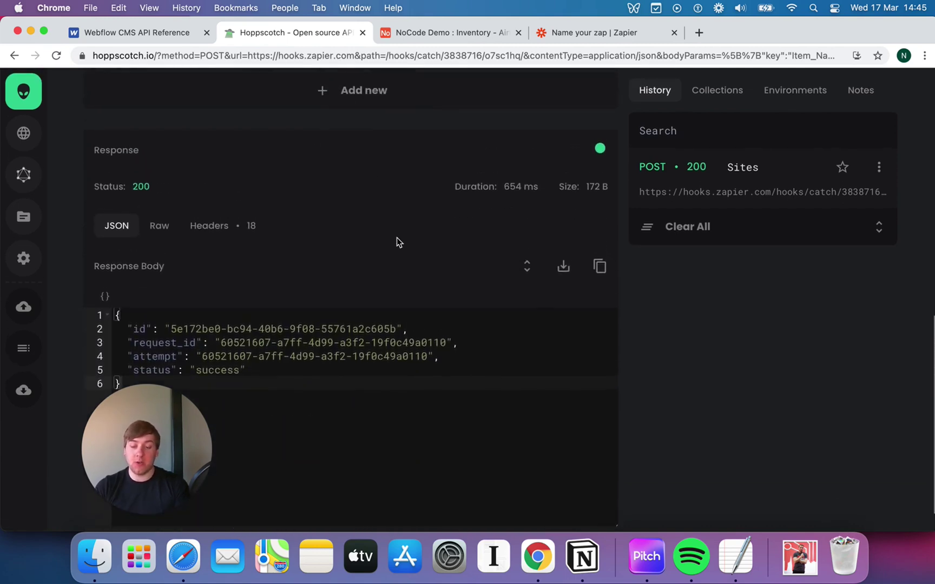
scroll(398, 242, "up", 3)
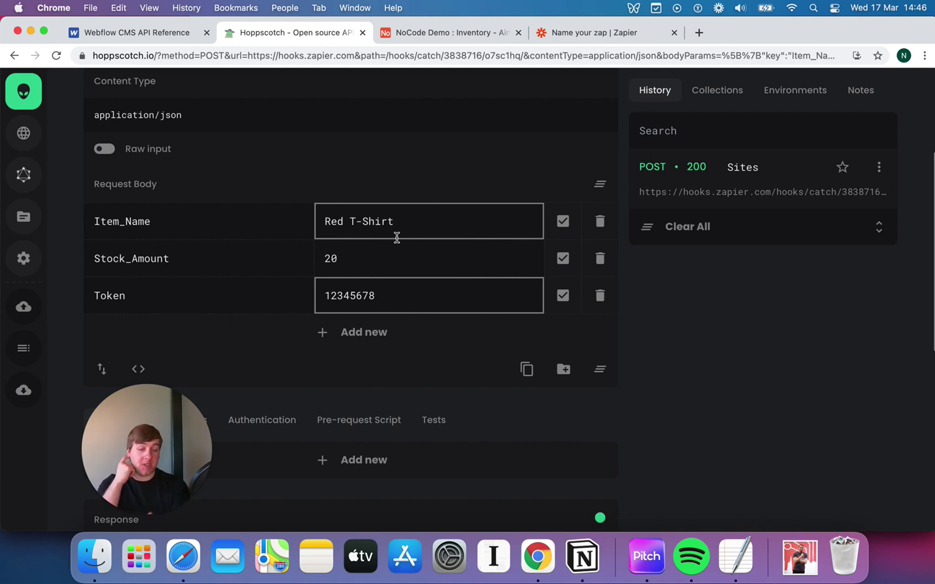
scroll(459, 279, "down", 3)
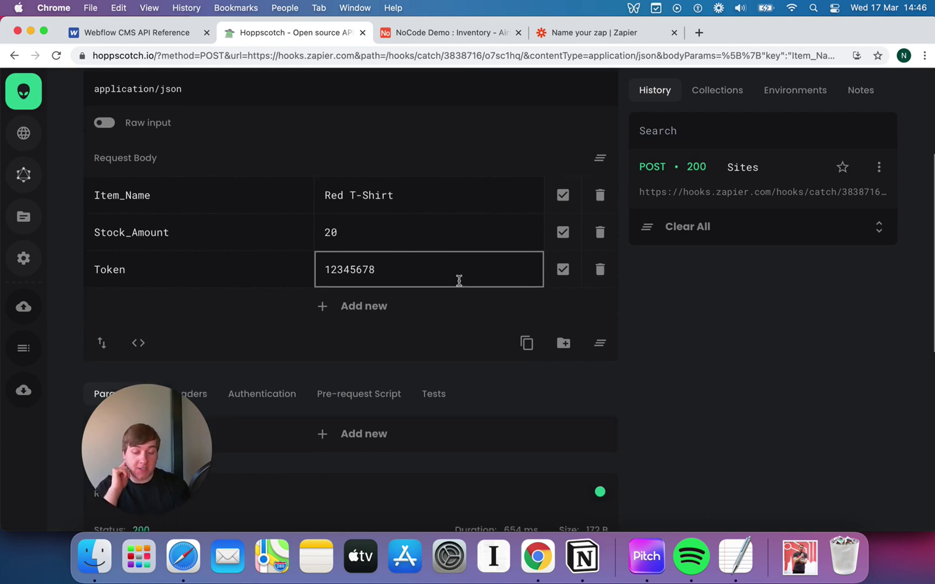
scroll(459, 286, "up", 7)
left_click(574, 184)
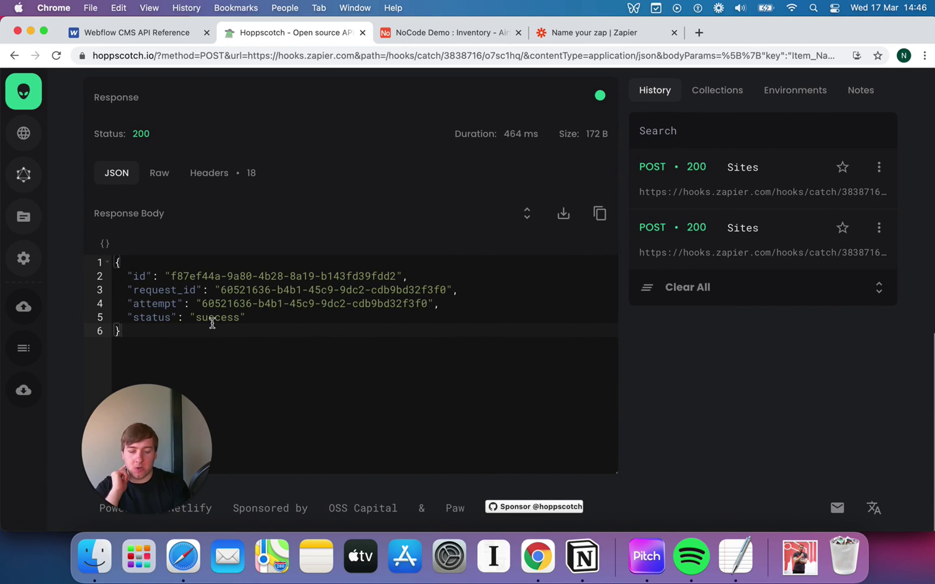
left_click(211, 320)
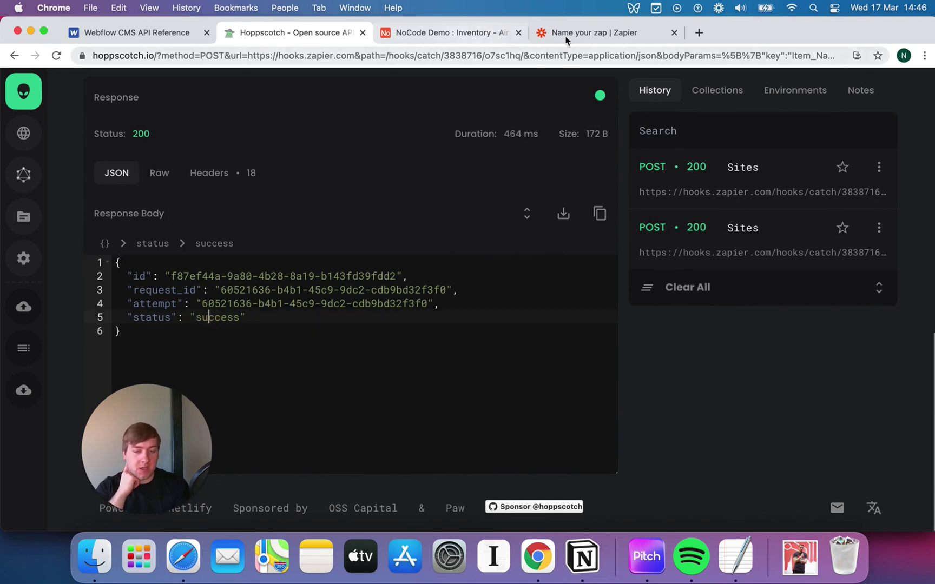
- Run Test trigger in the Zapier zap and check that Request B was pulled in
left_click(595, 34)
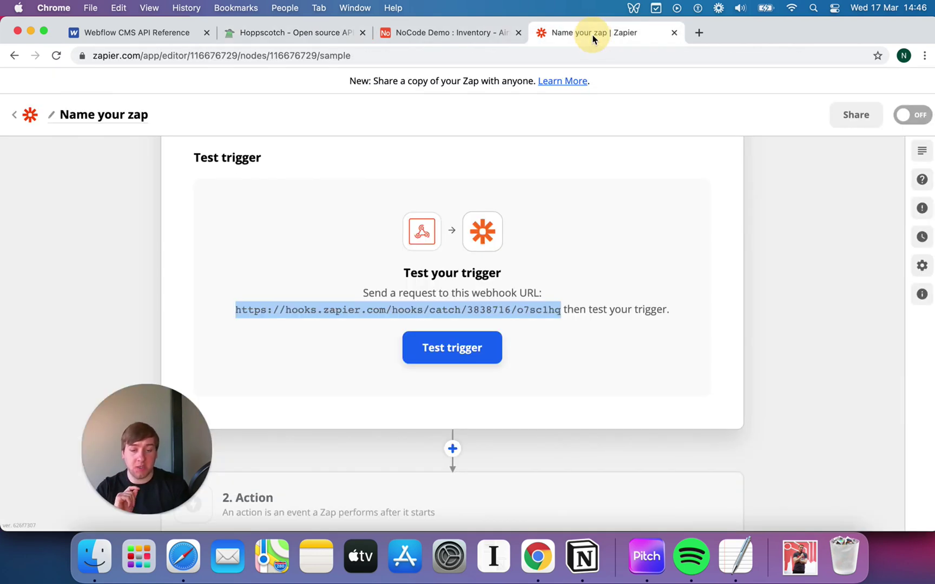
left_click(458, 349)
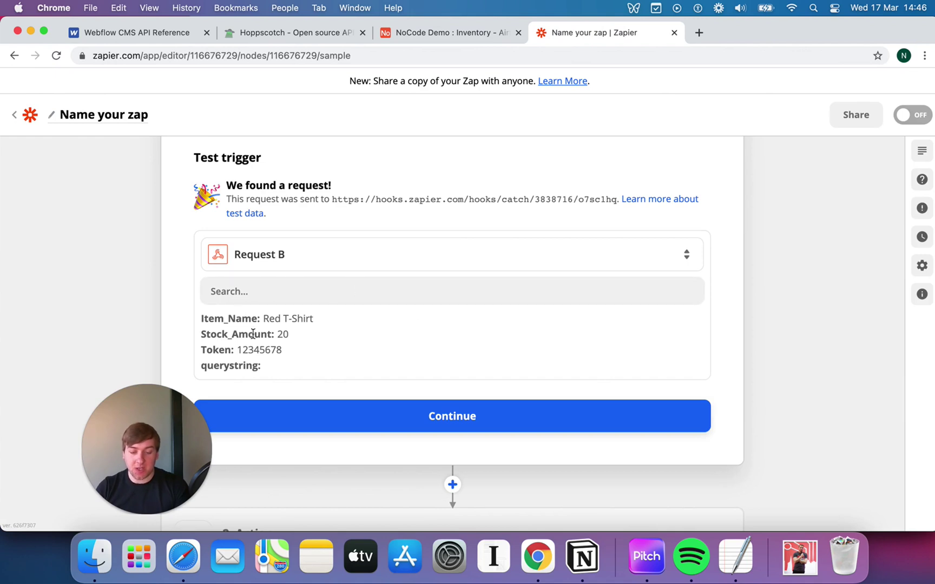
left_click(496, 264)
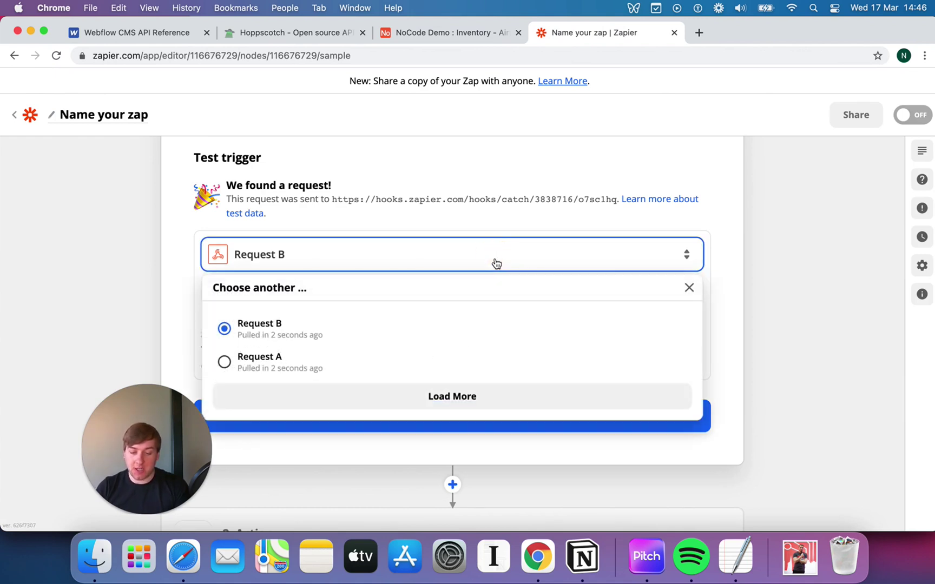
left_click(136, 304)
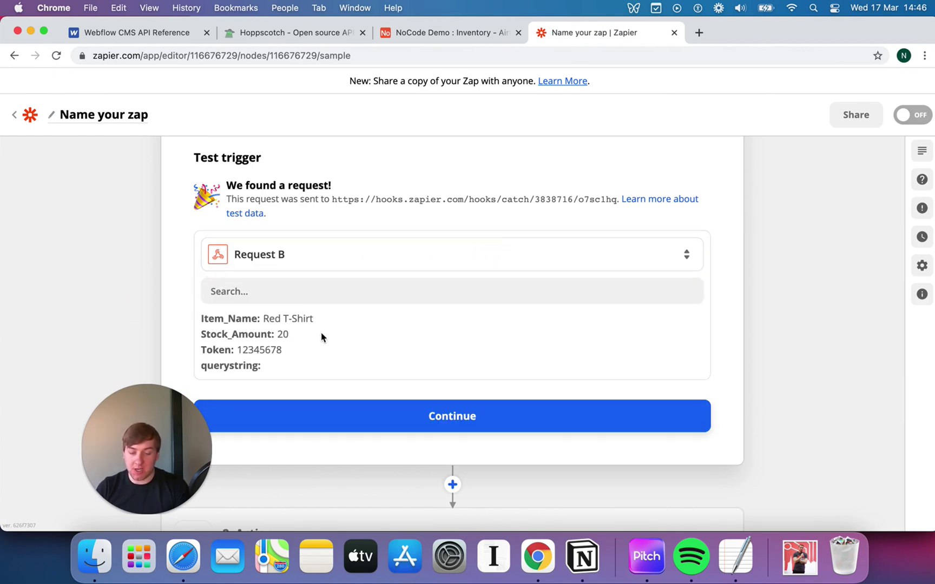
- Review the pulled fields: Item_Name Red T-Shirt, Stock_Amount 20 and the Token value
scroll(319, 334, "down", 1)
double_click(211, 308)
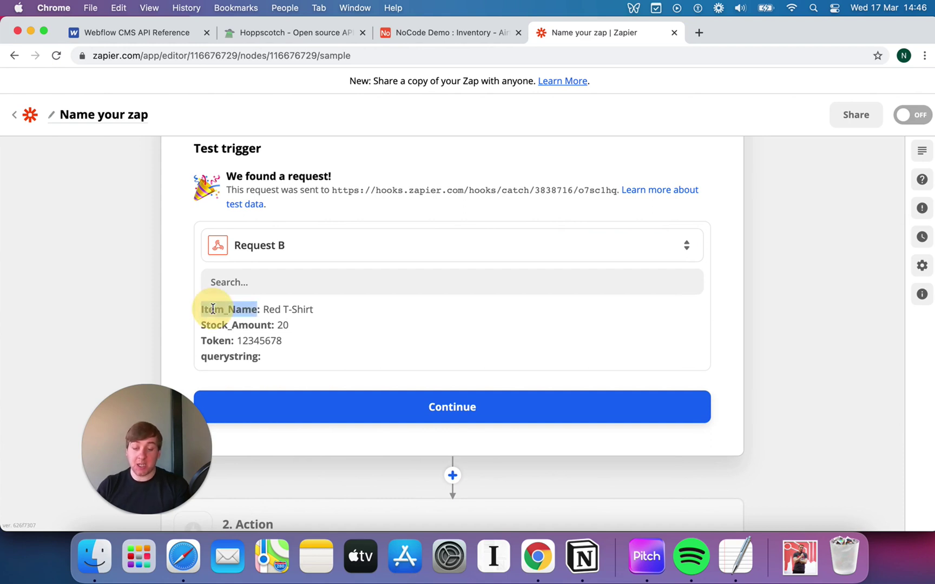
left_click(303, 309)
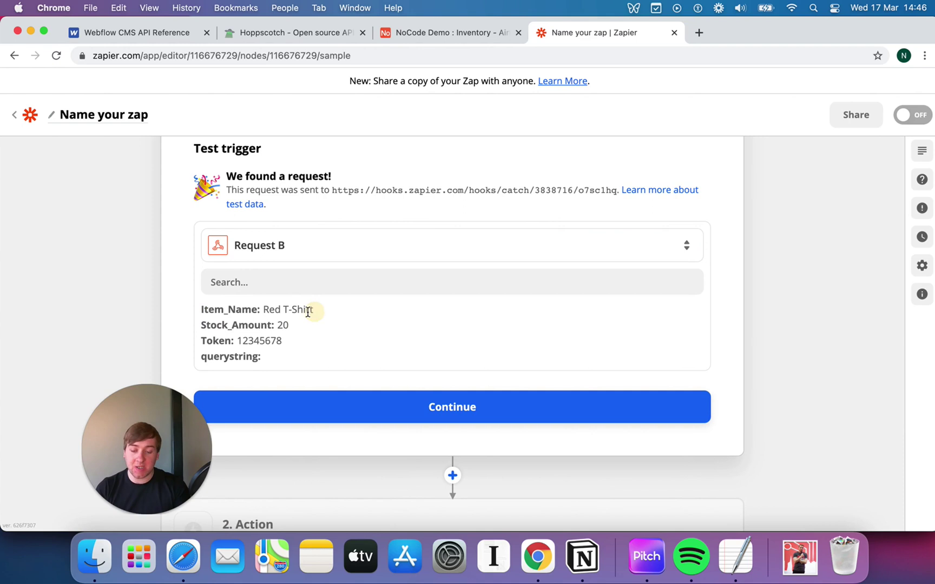
triple_click(312, 310)
left_click(282, 324)
double_click(281, 325)
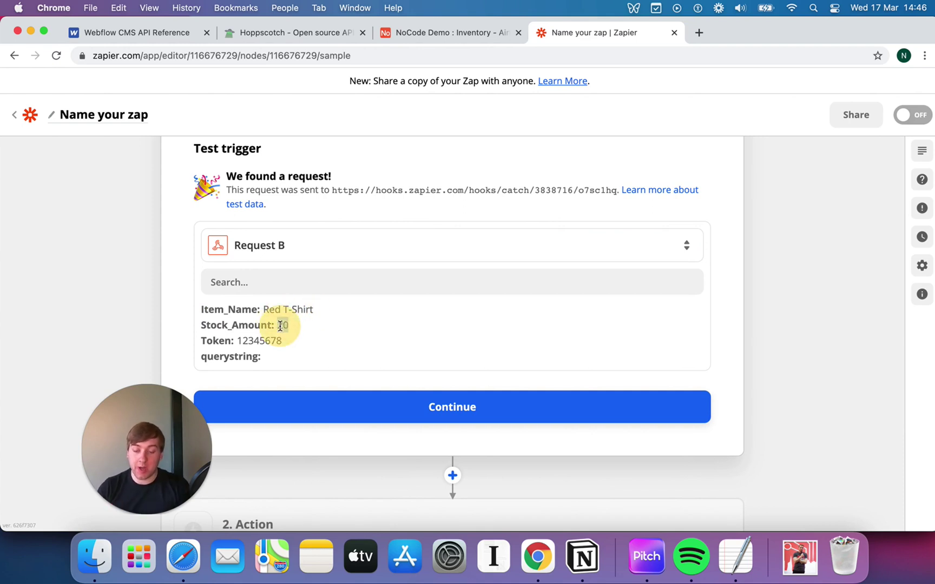
left_click(245, 341)
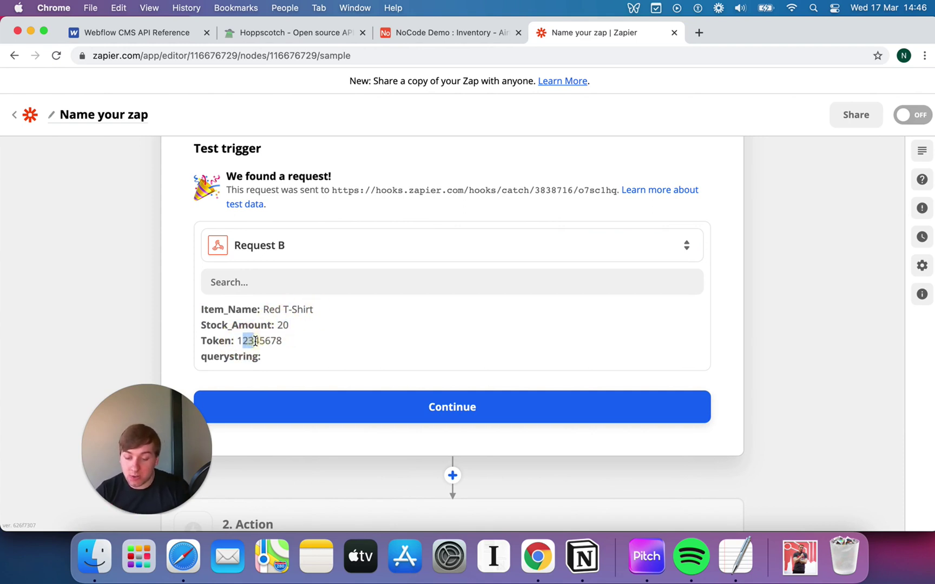
double_click(257, 341)
key("super+c")
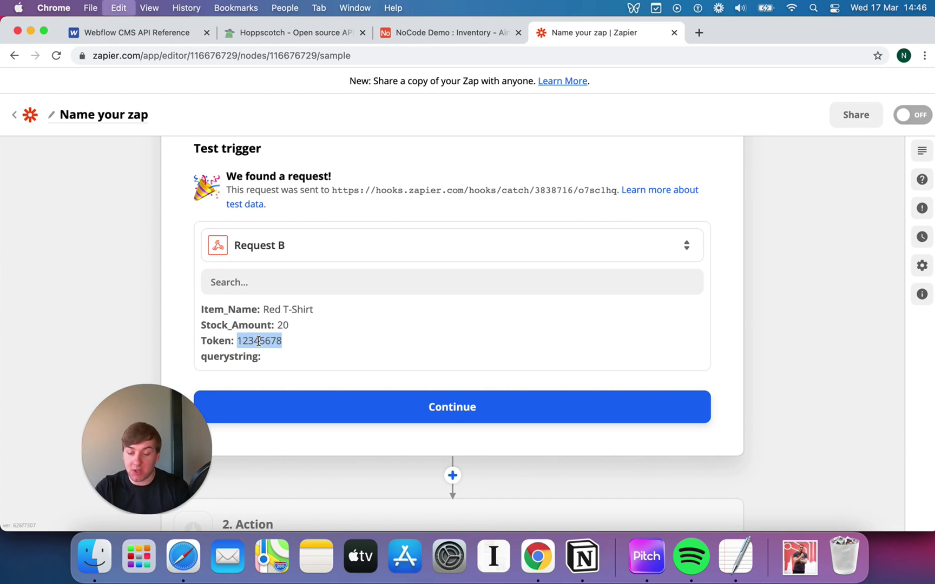
- Accept the trigger's test data and continue to the new 2. Action step's app choices
left_click(436, 410)
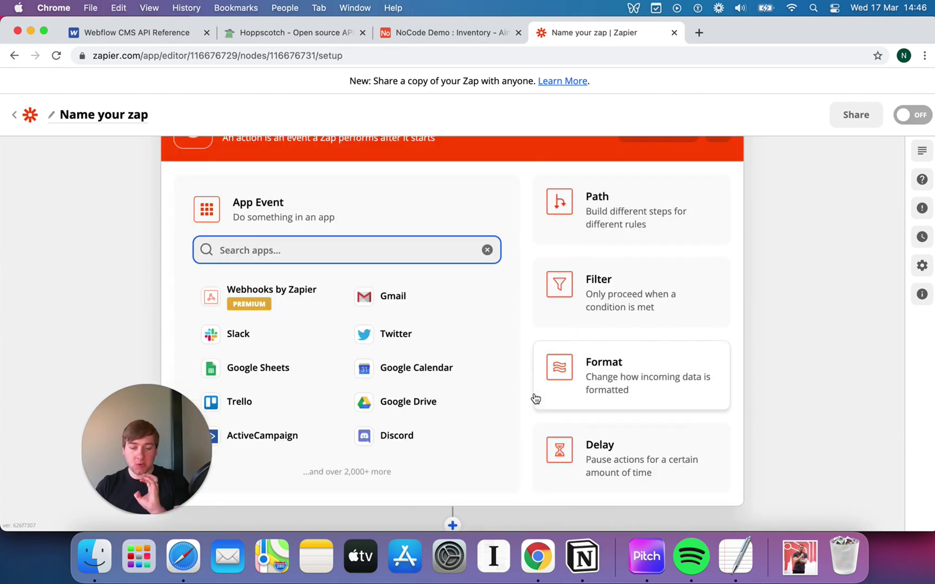
scroll(582, 253, "up", 2)
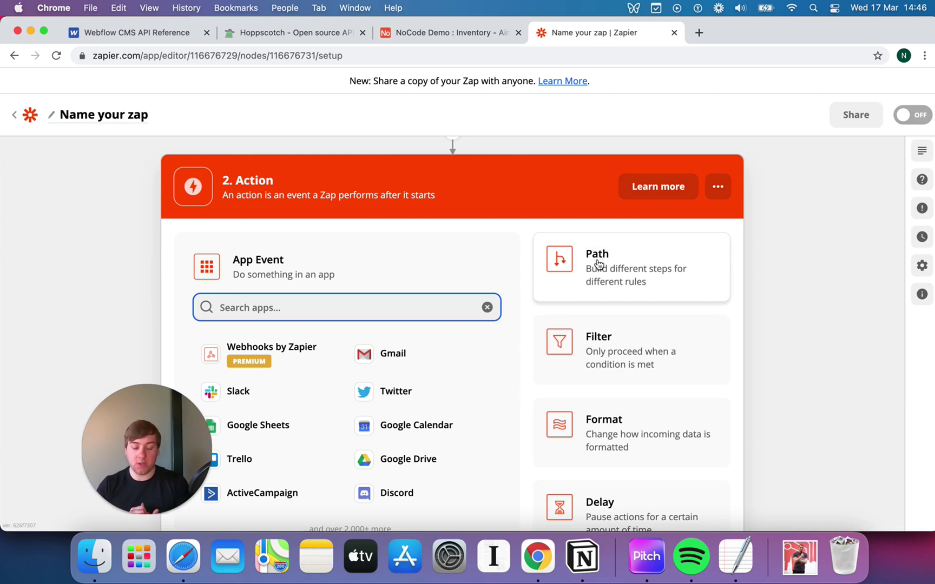
- Make step 2 a Filter that continues only if 1. Token (Text) exactly matches
left_click(660, 377)
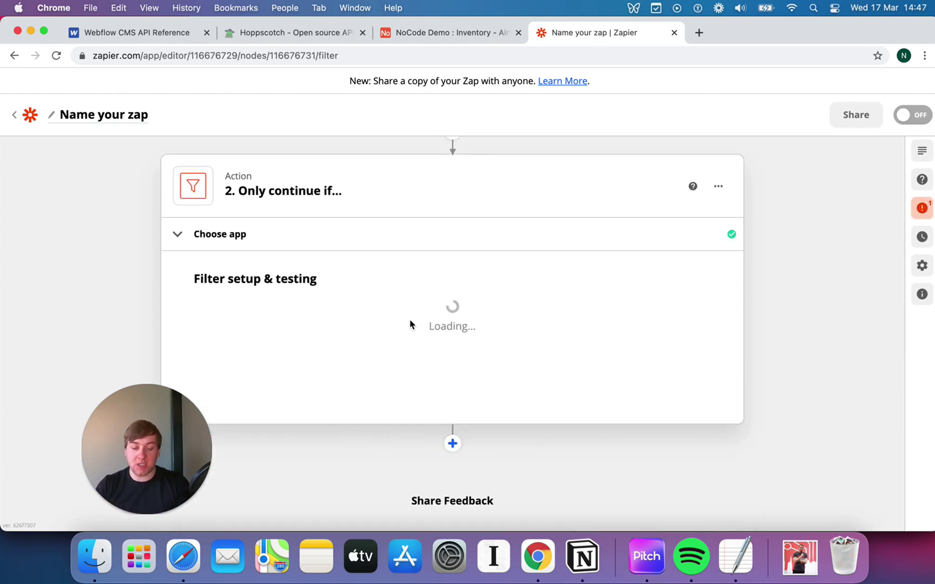
left_click(312, 261)
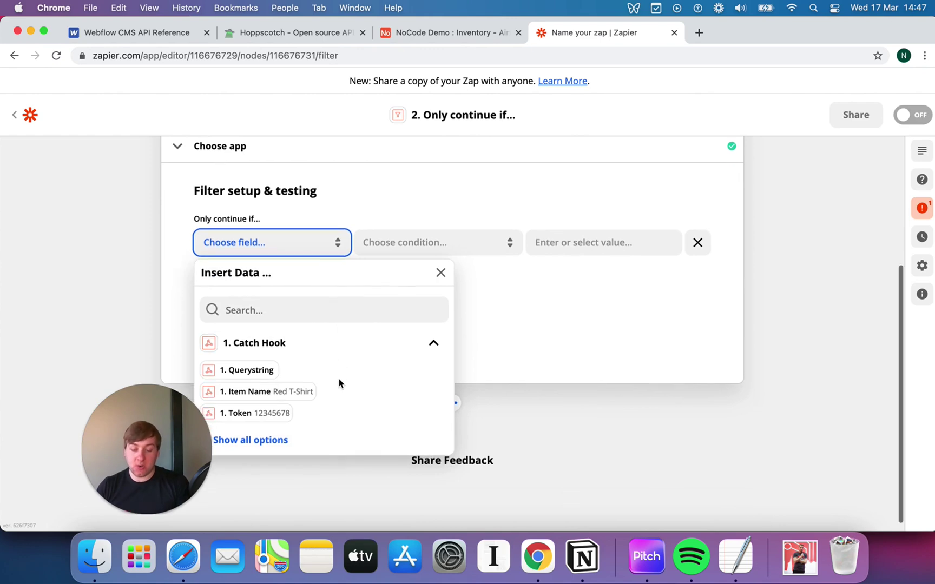
left_click(281, 403)
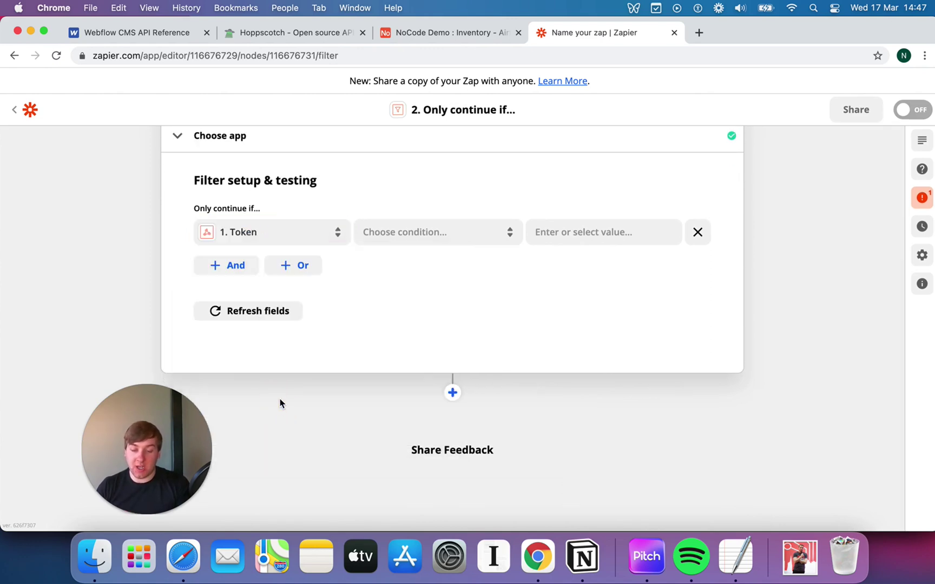
left_click(289, 238)
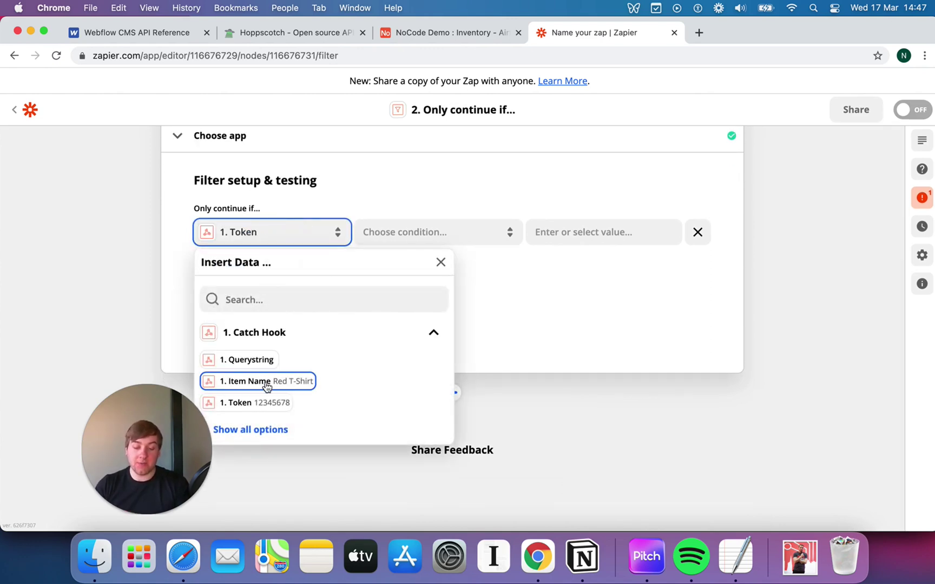
left_click(270, 403)
left_click(409, 237)
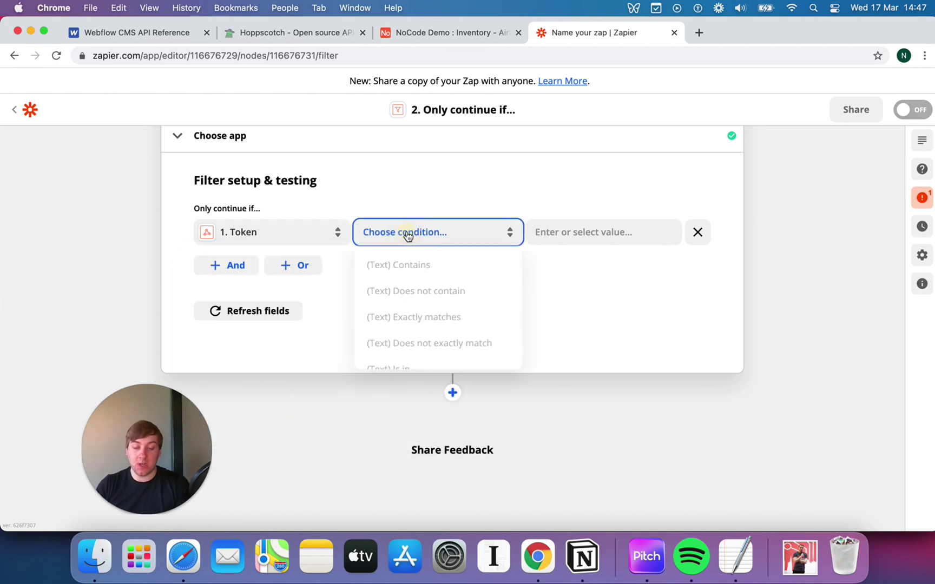
left_click(411, 319)
- Paste the expected token as the filter's comparison value
left_click(568, 233)
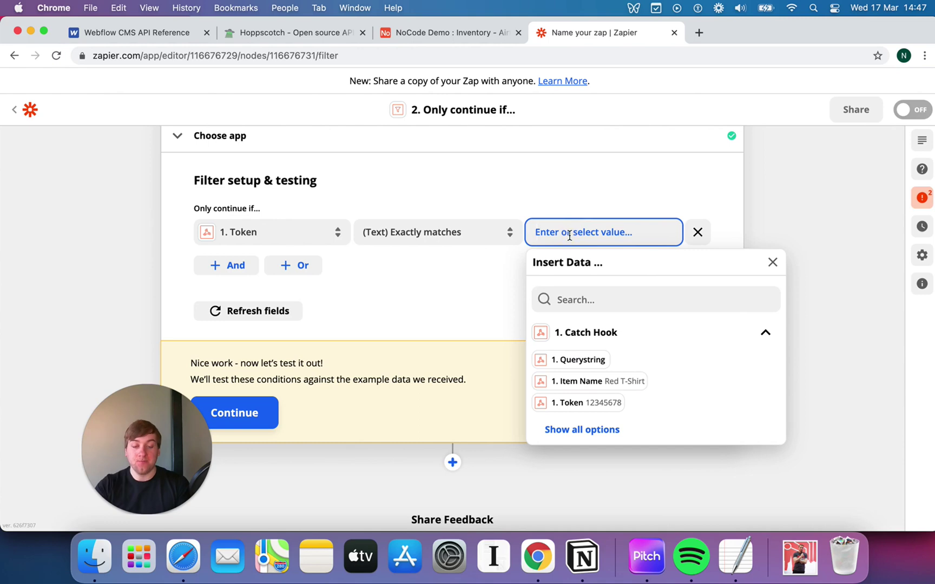
key("super+v")
left_click(555, 196)
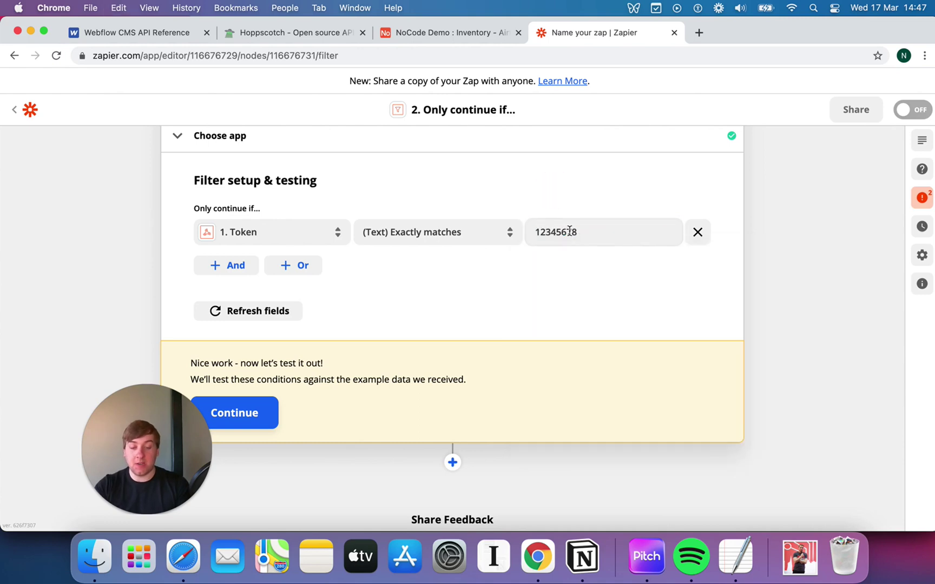
double_click(568, 232)
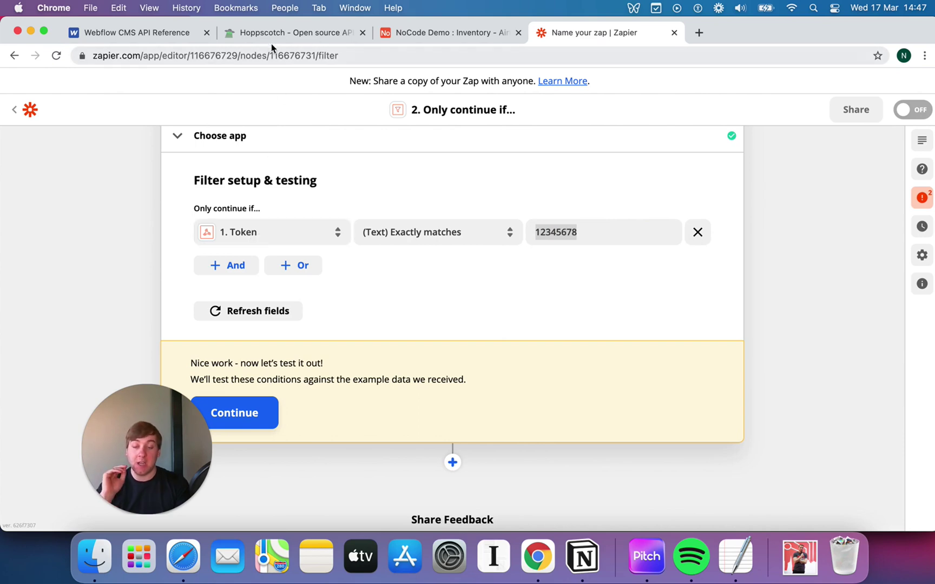
left_click(578, 236)
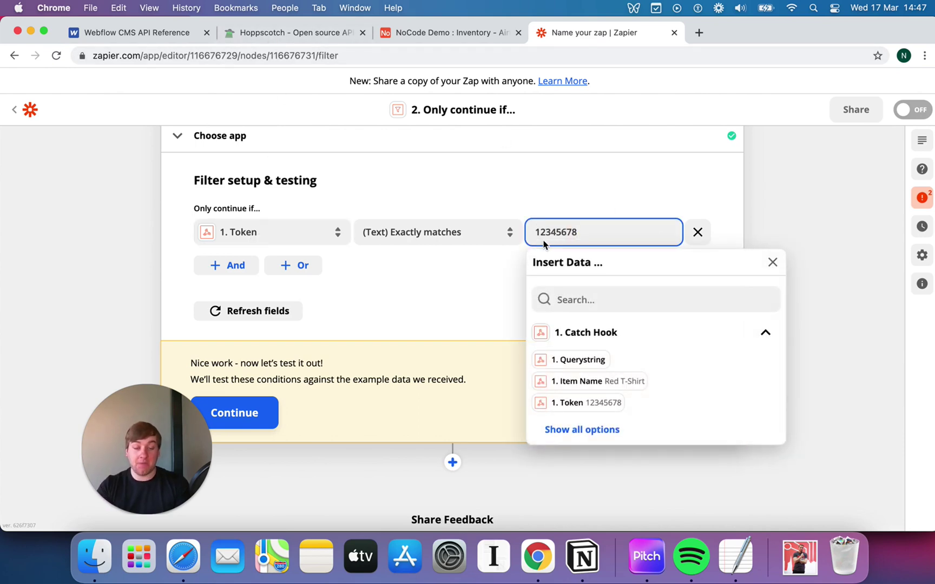
left_click(556, 198)
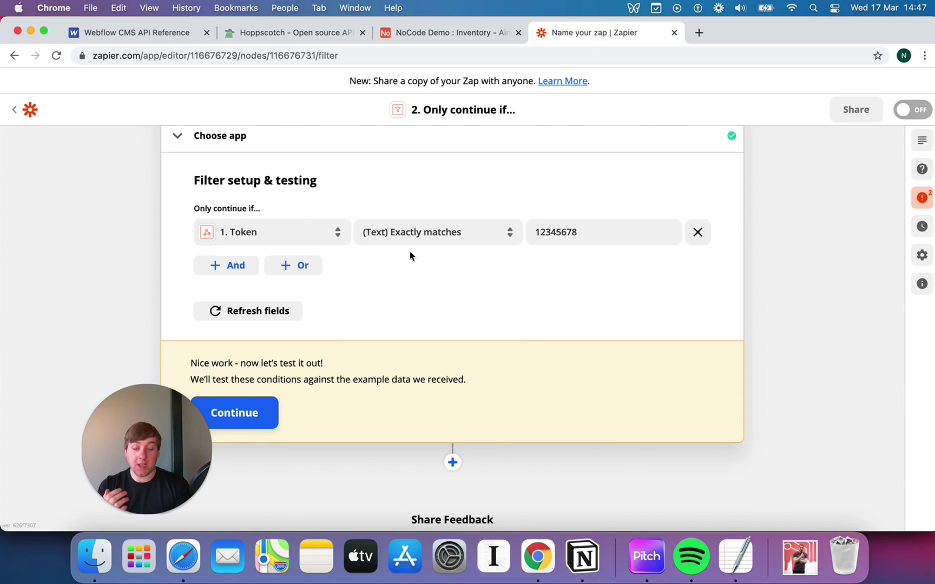
scroll(447, 301, "down", 1)
scroll(447, 301, "up", 3)
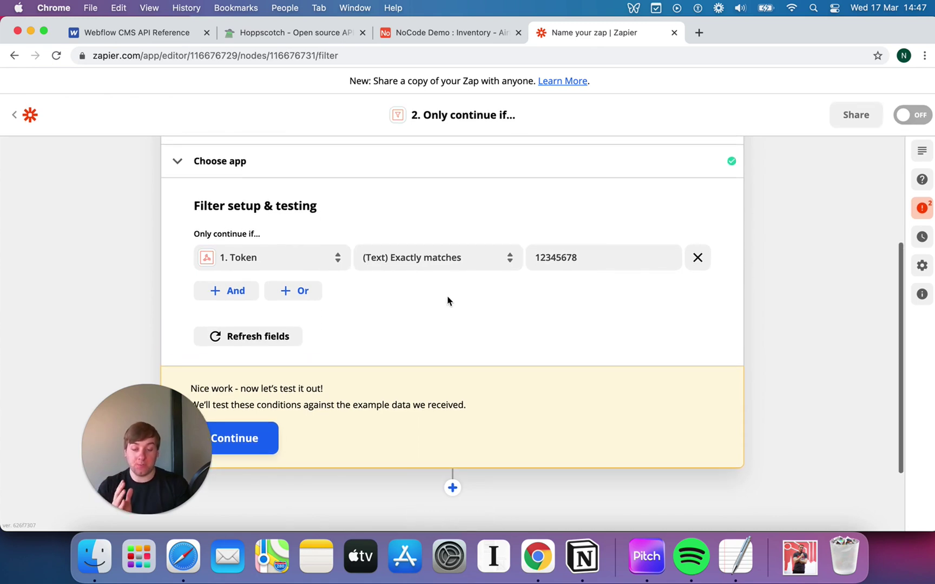
- Test the filter against the sample data, confirm it passes, and close the results
left_click(252, 438)
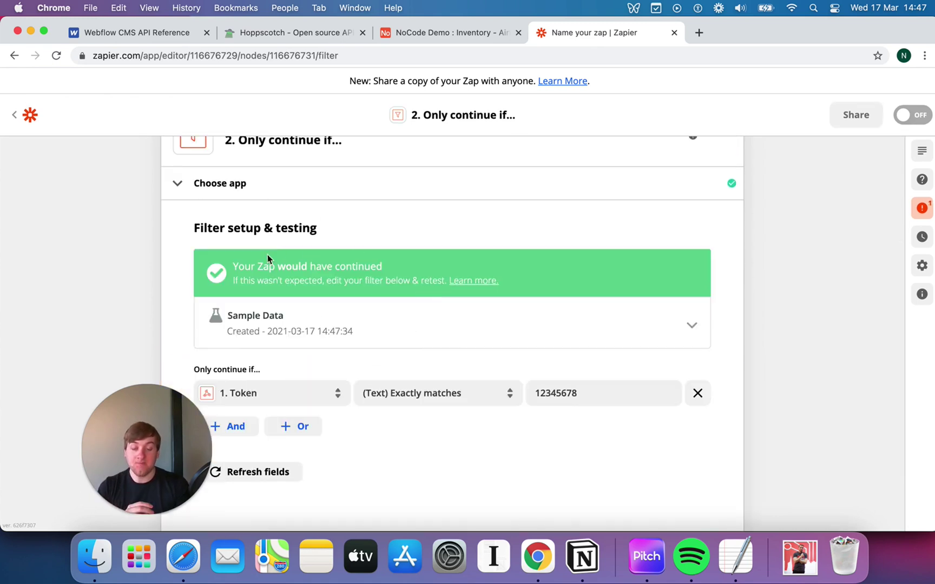
scroll(404, 330, "down", 1)
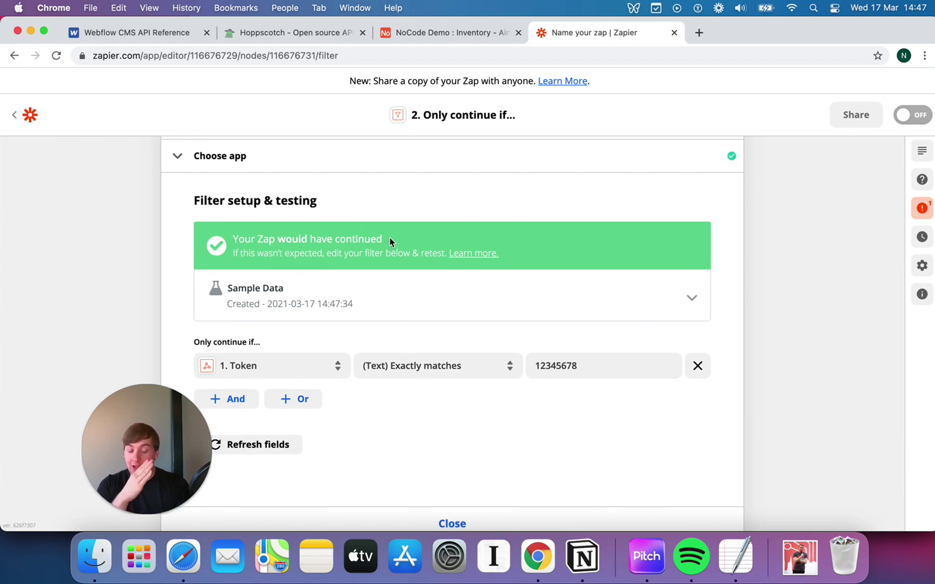
scroll(372, 322, "down", 5)
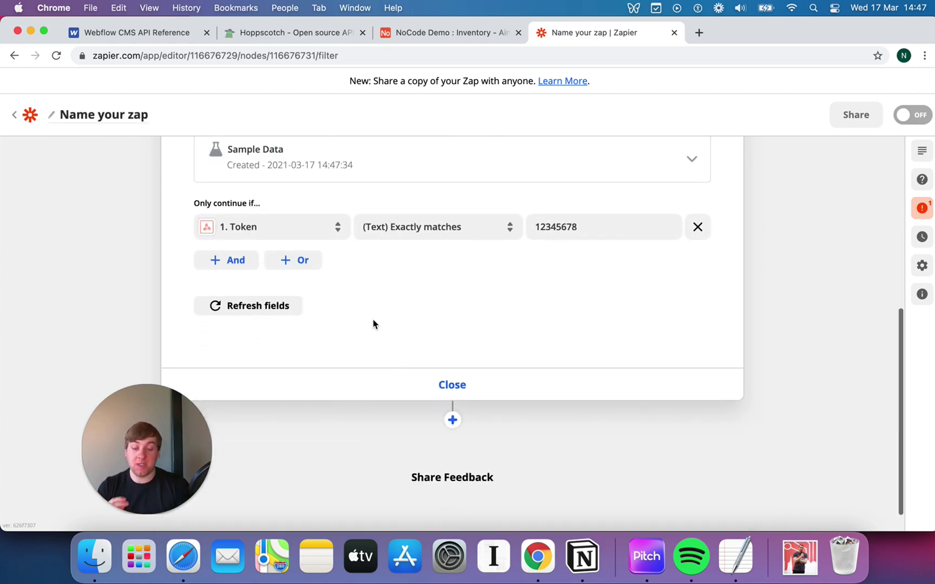
left_click(456, 379)
left_click(344, 297)
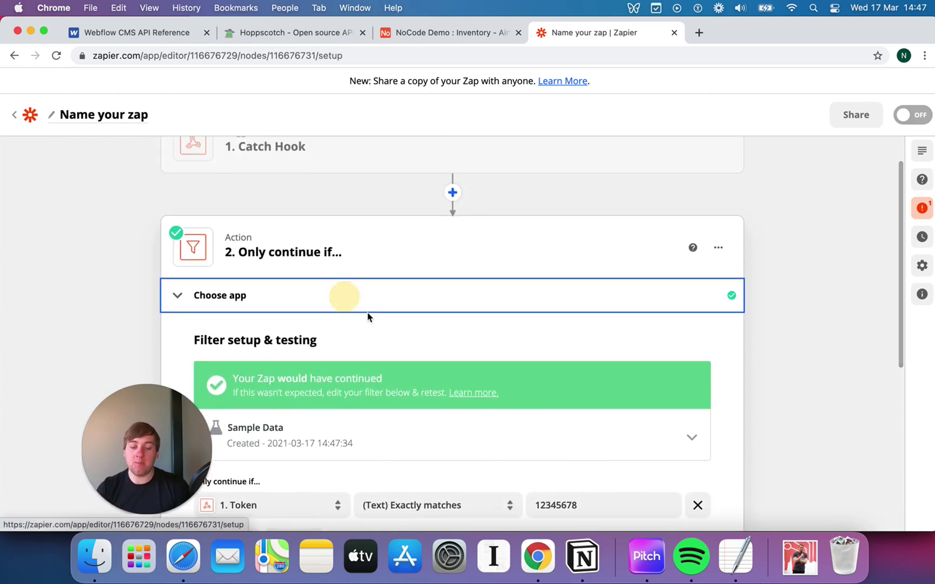
scroll(443, 359, "down", 4)
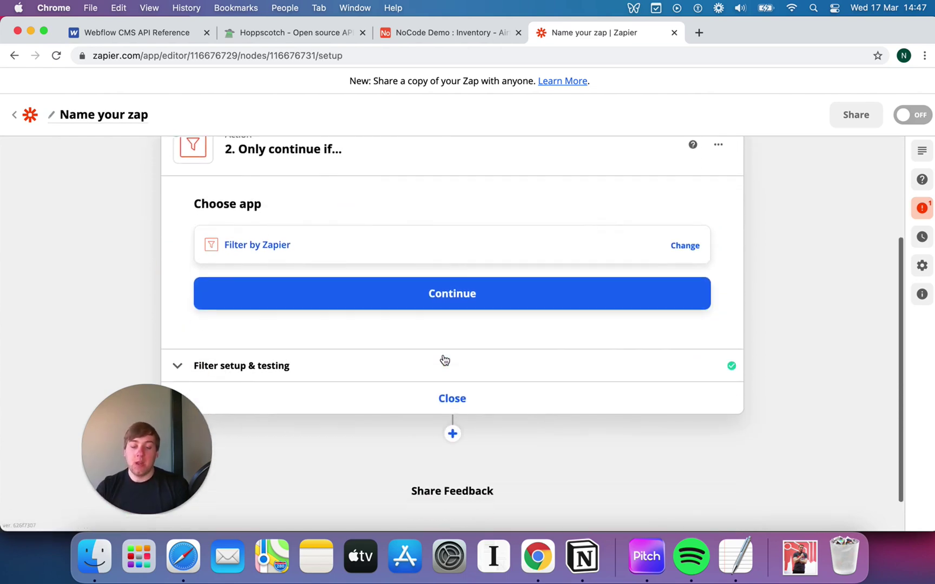
- Add an Airtable step after the filter with the Create Record event
left_click(453, 434)
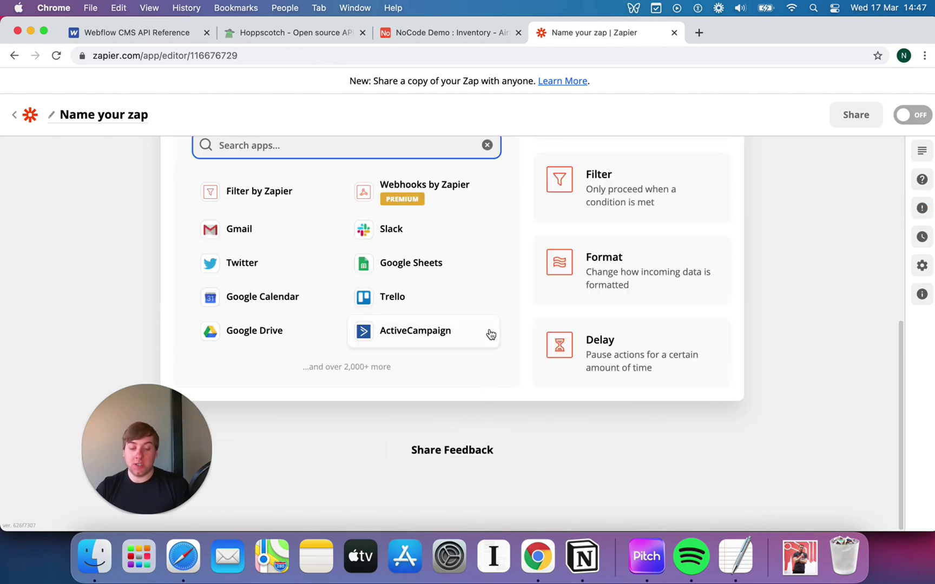
type("Air")
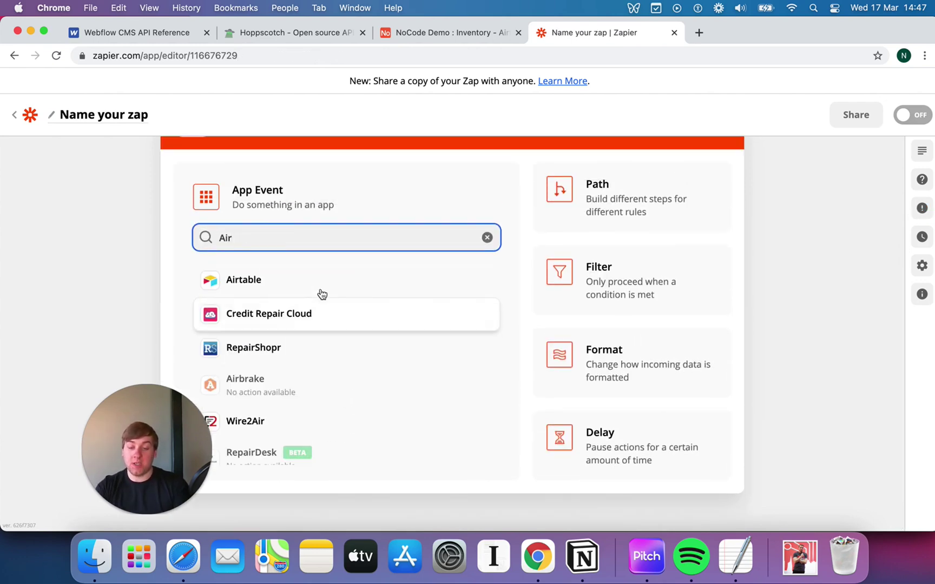
left_click(310, 286)
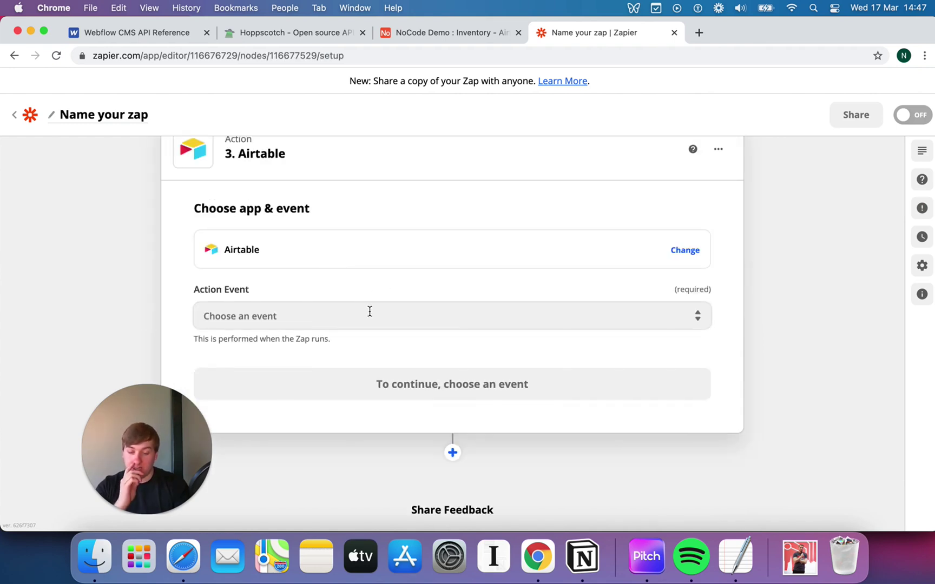
left_click(369, 311)
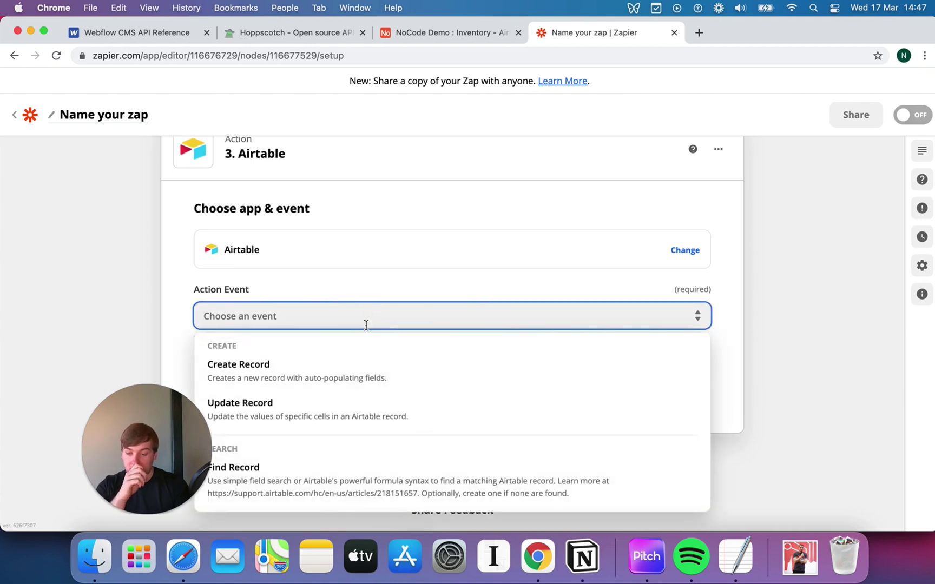
left_click(346, 384)
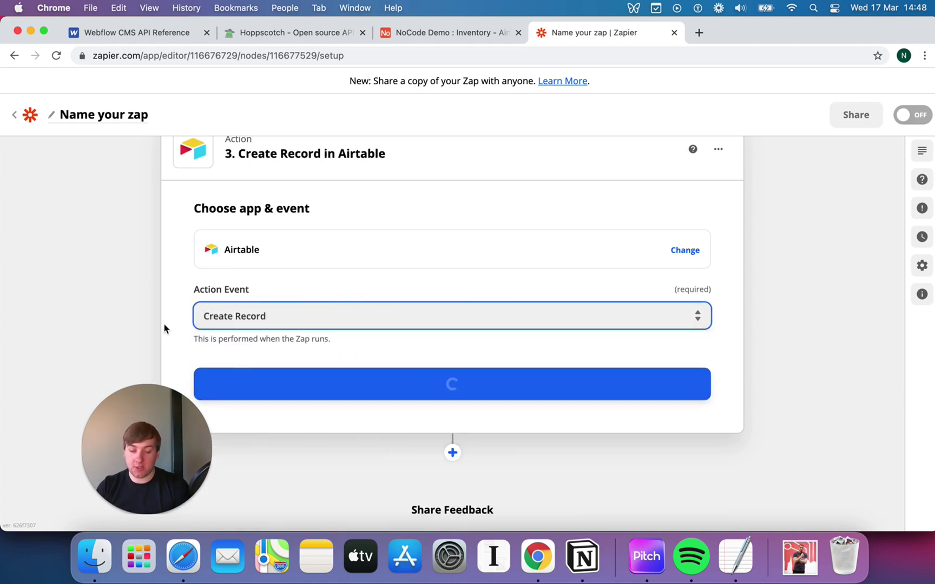
scroll(168, 331, "down", 2)
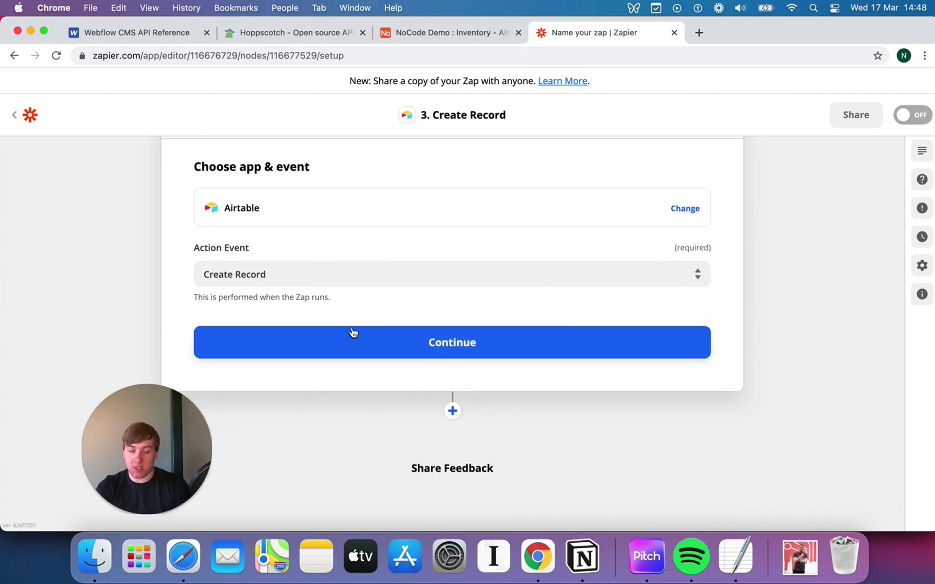
left_click(353, 347)
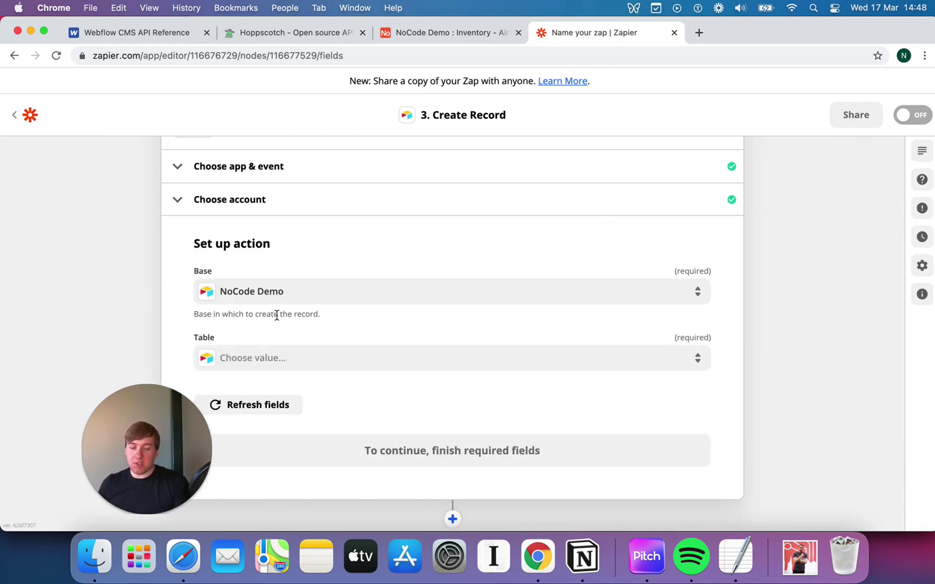
- Set the record's Base to NoCode Demo and Table to Inventory
scroll(277, 316, "down", 1)
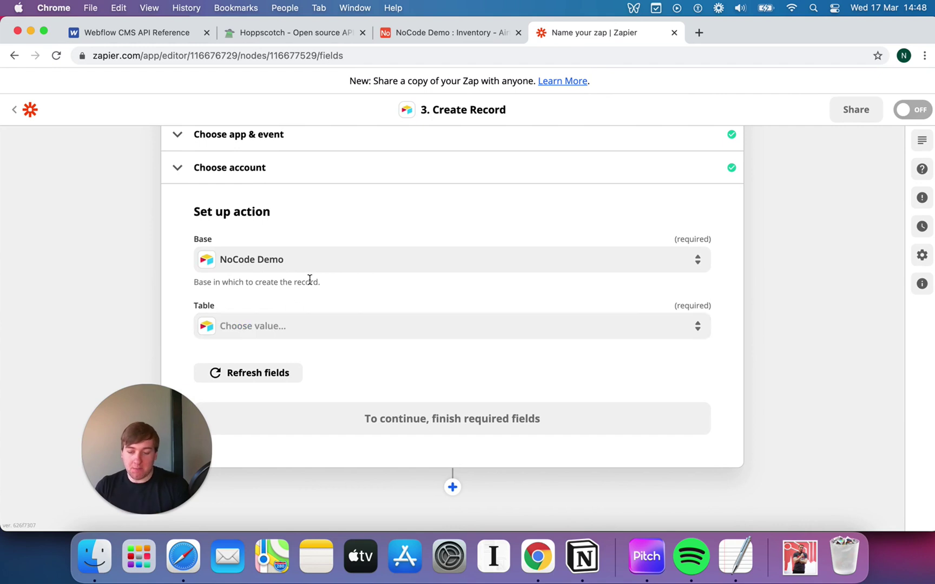
scroll(333, 259, "up", 1)
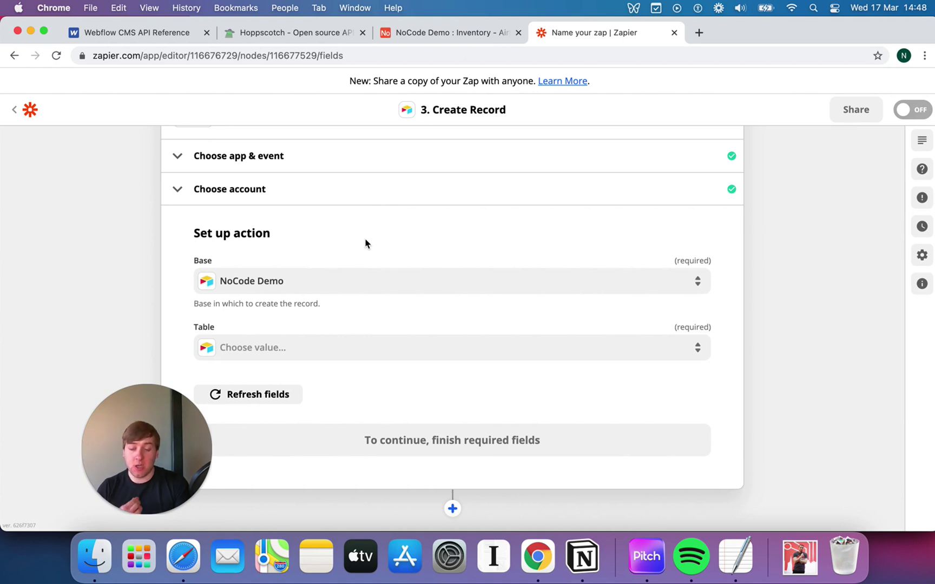
scroll(366, 244, "down", 1)
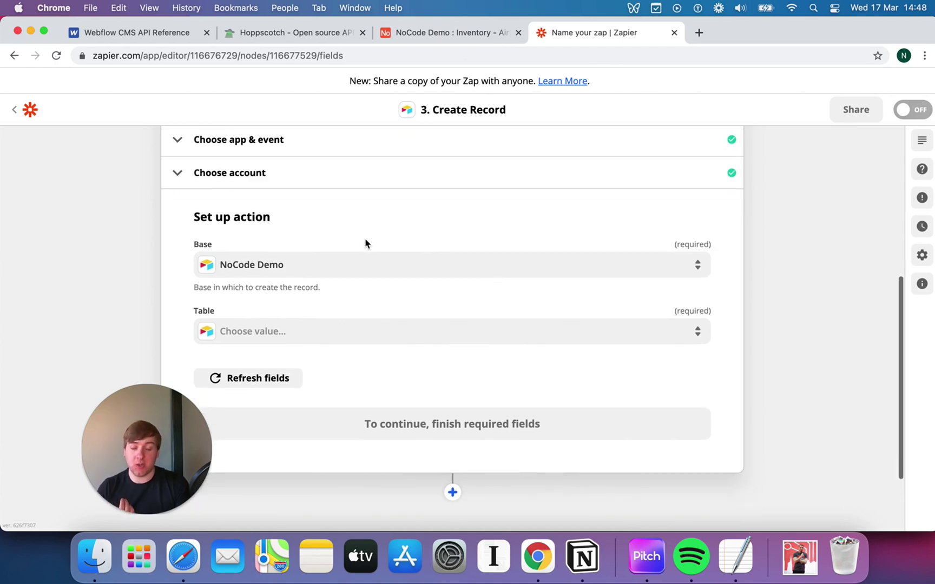
left_click(329, 330)
scroll(329, 401, "down", 3)
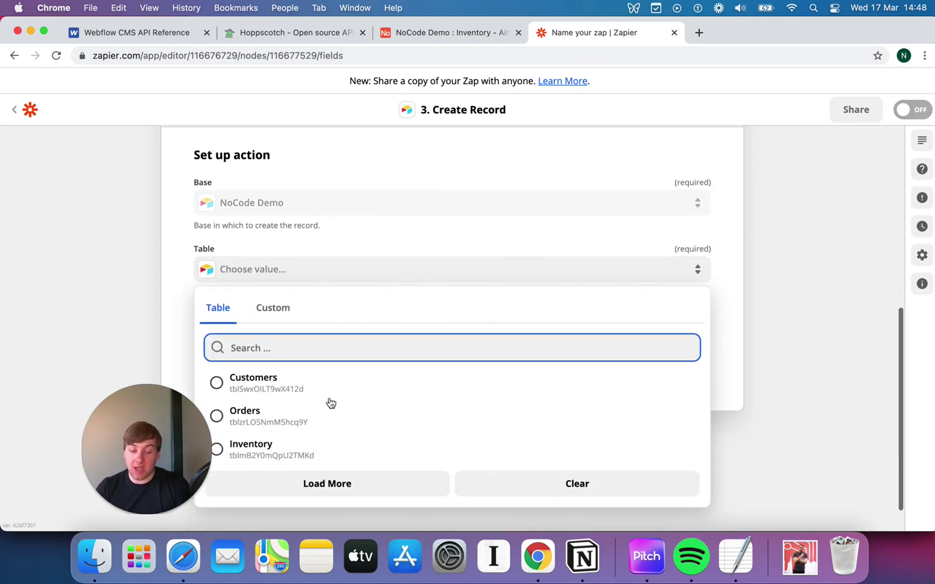
left_click(278, 446)
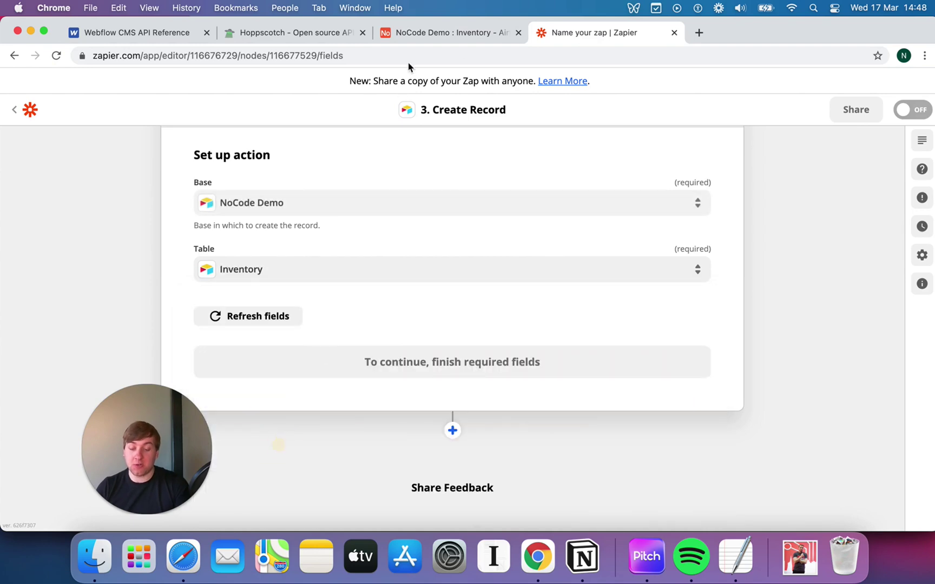
- Compare the Airtable Inventory table's columns with the Create Record fields in the zap
left_click(467, 33)
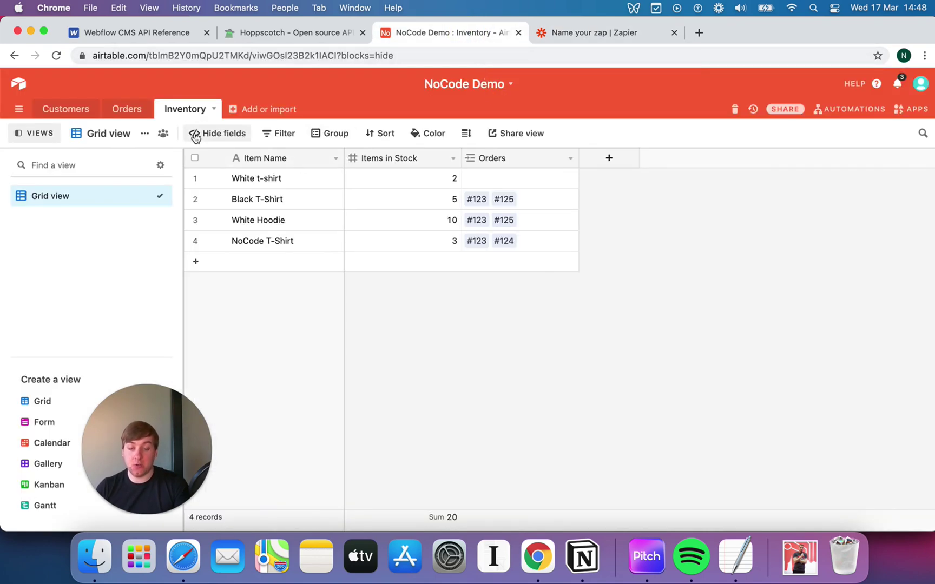
left_click(610, 33)
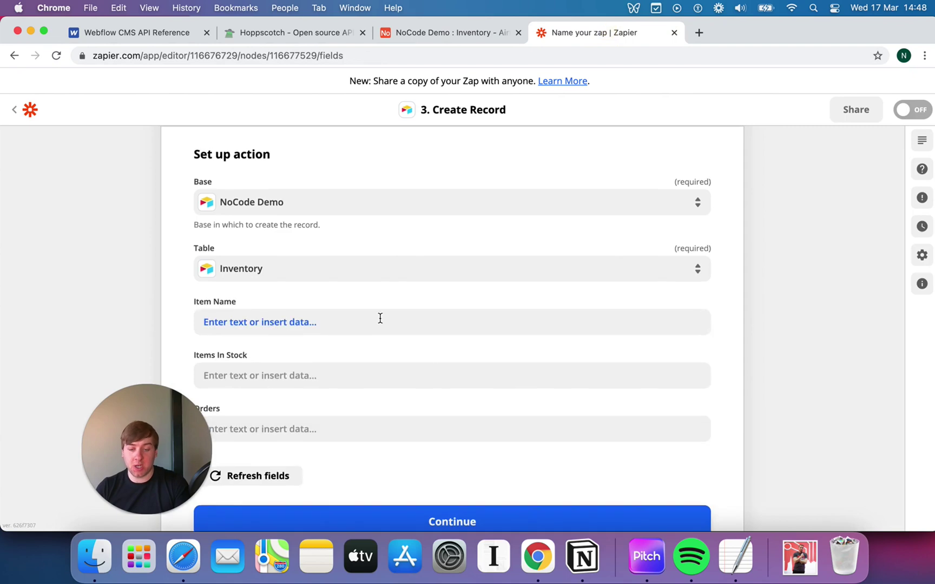
scroll(380, 319, "down", 2)
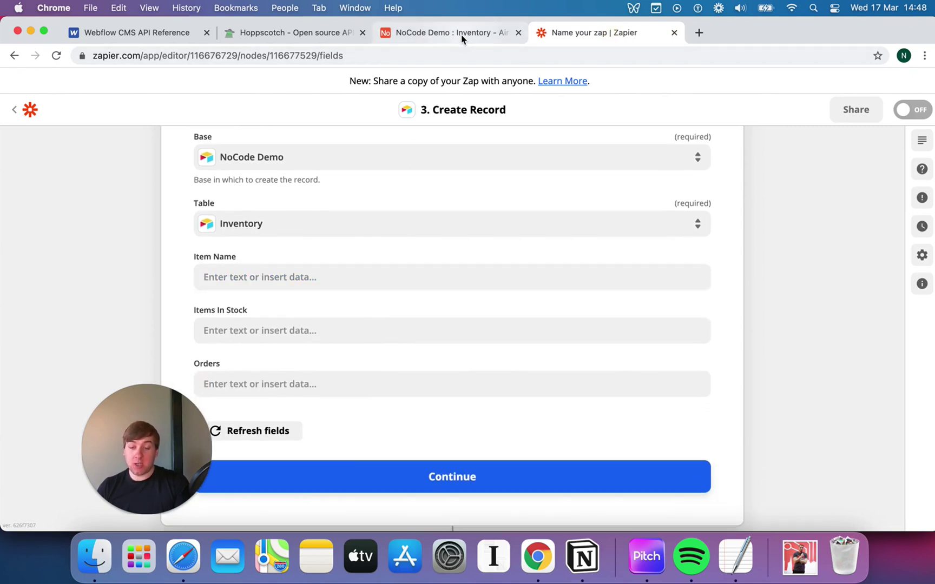
left_click(463, 34)
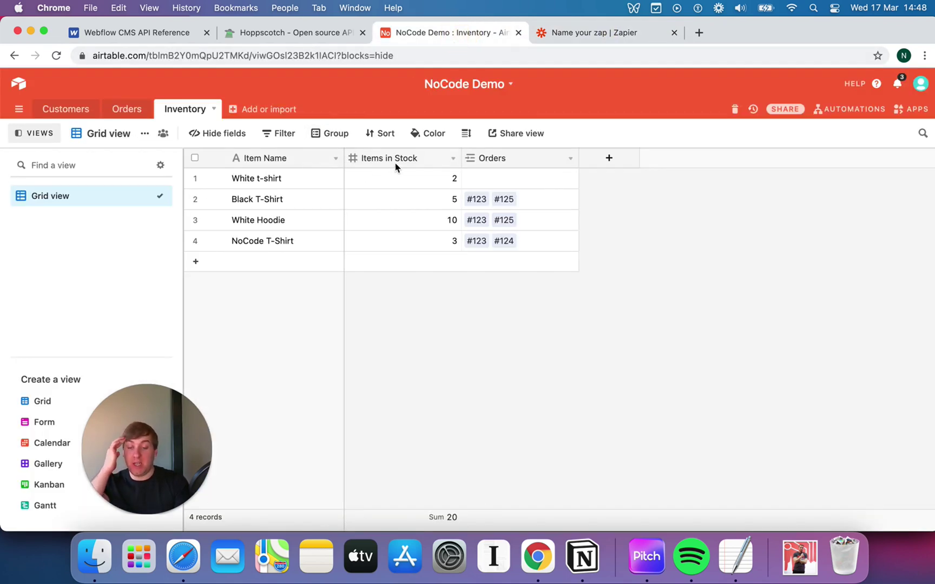
left_click(588, 38)
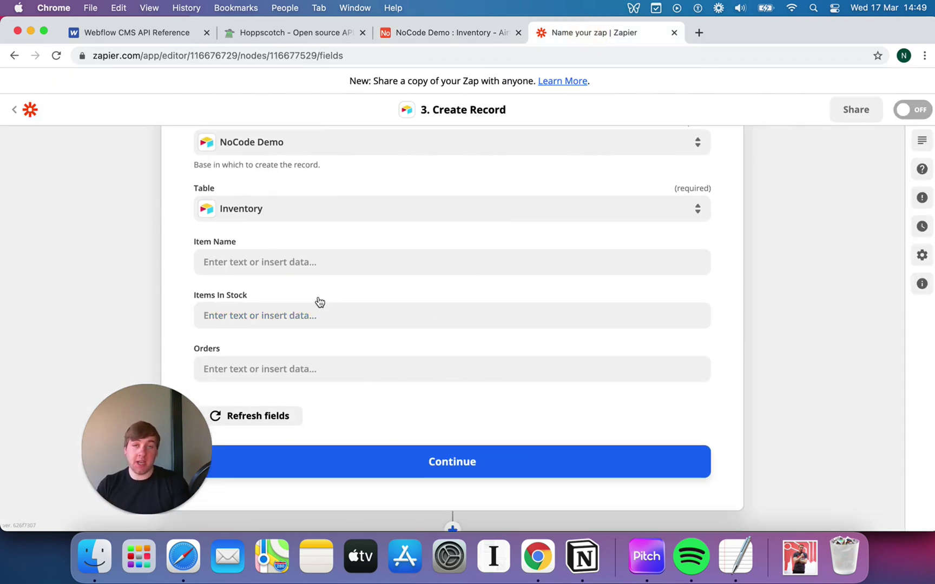
- Map Item Name to the Catch Hook's 1. Item Name value, Red T-Shirt
left_click(271, 263)
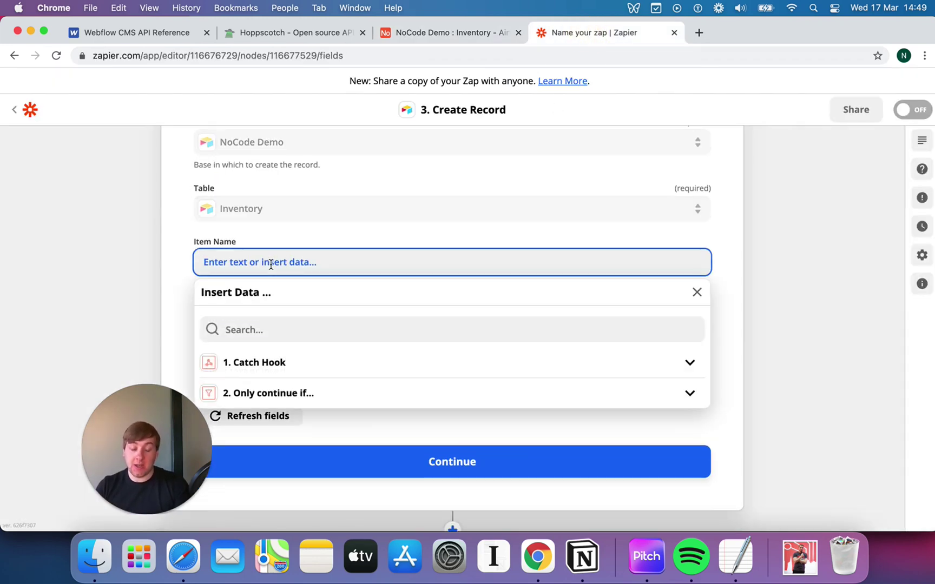
left_click(282, 363)
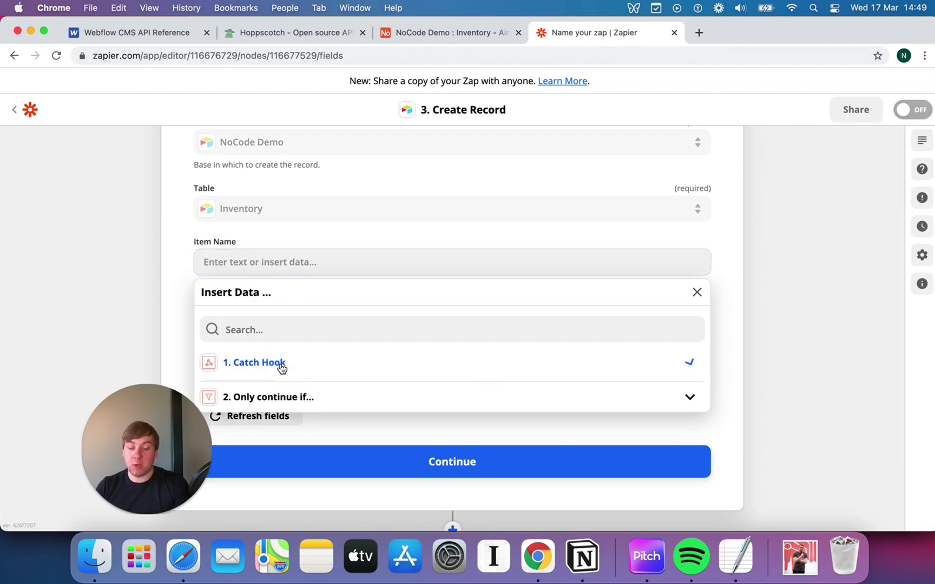
scroll(298, 378, "down", 2)
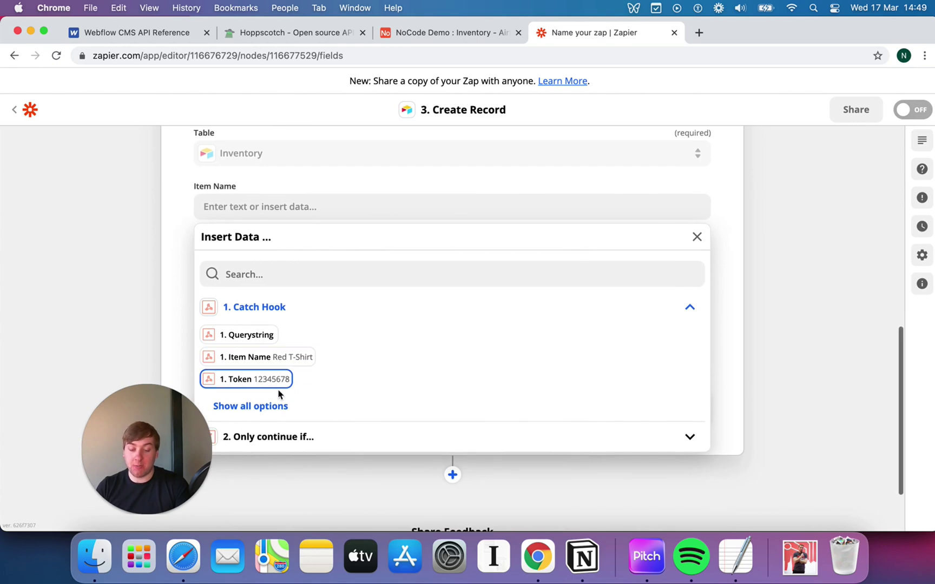
left_click(262, 404)
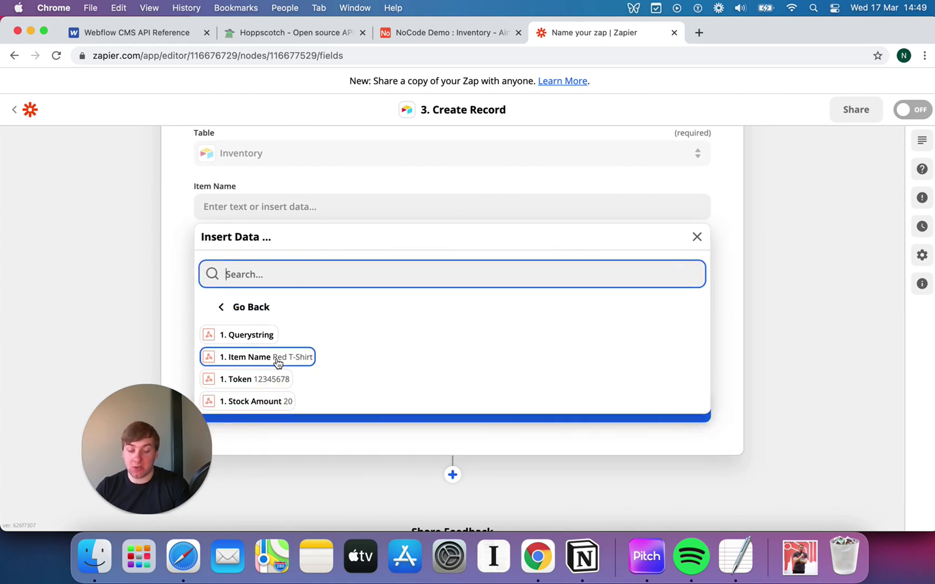
scroll(278, 360, "down", 1)
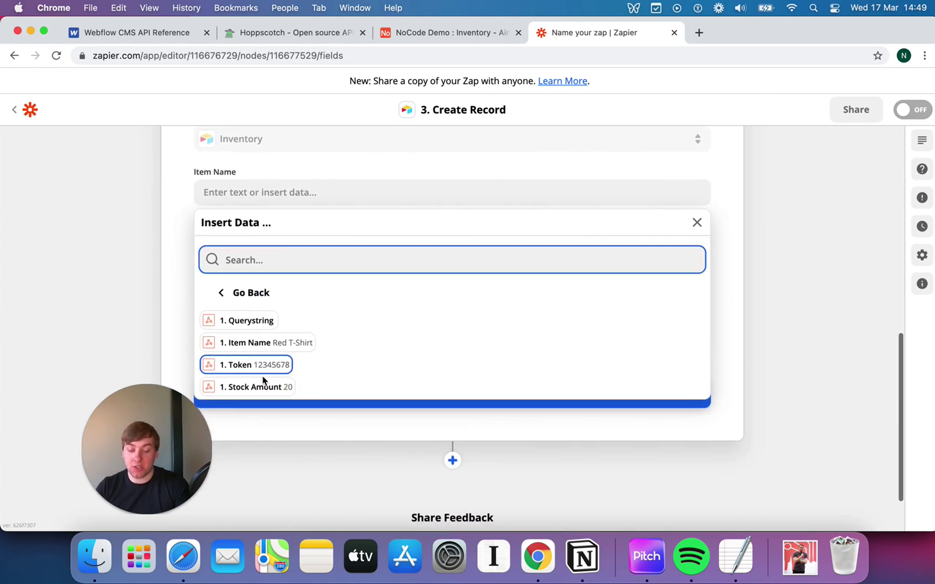
left_click(286, 348)
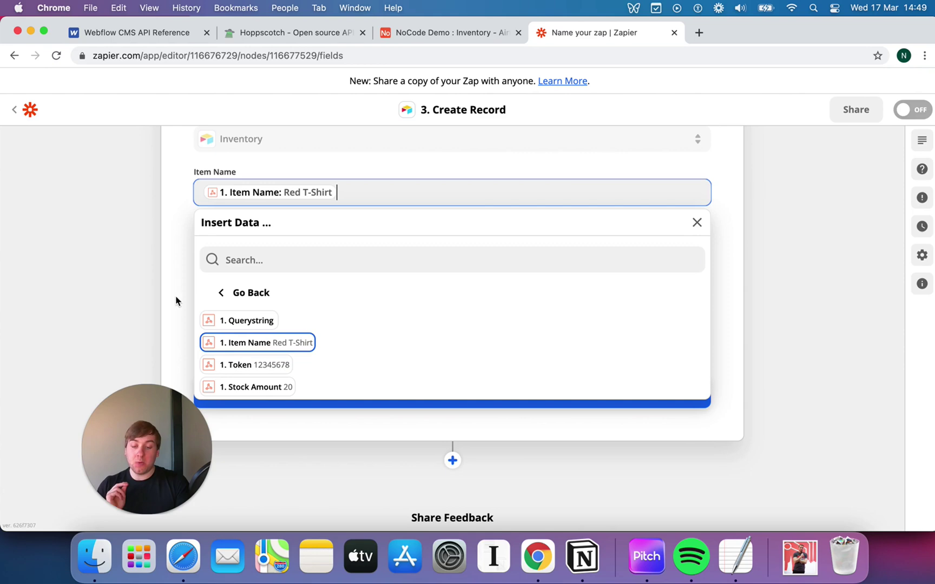
left_click(155, 270)
scroll(228, 244, "up", 6)
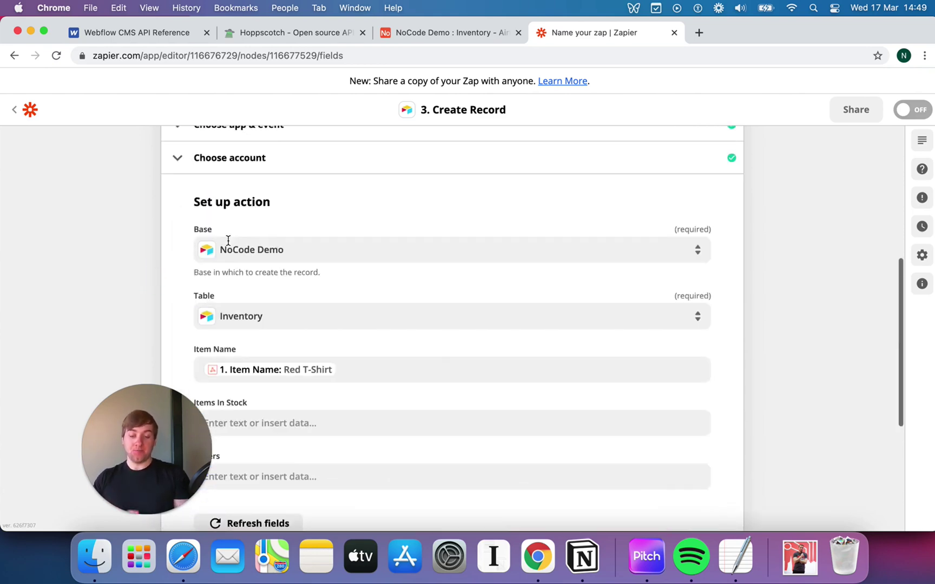
scroll(228, 241, "up", 3)
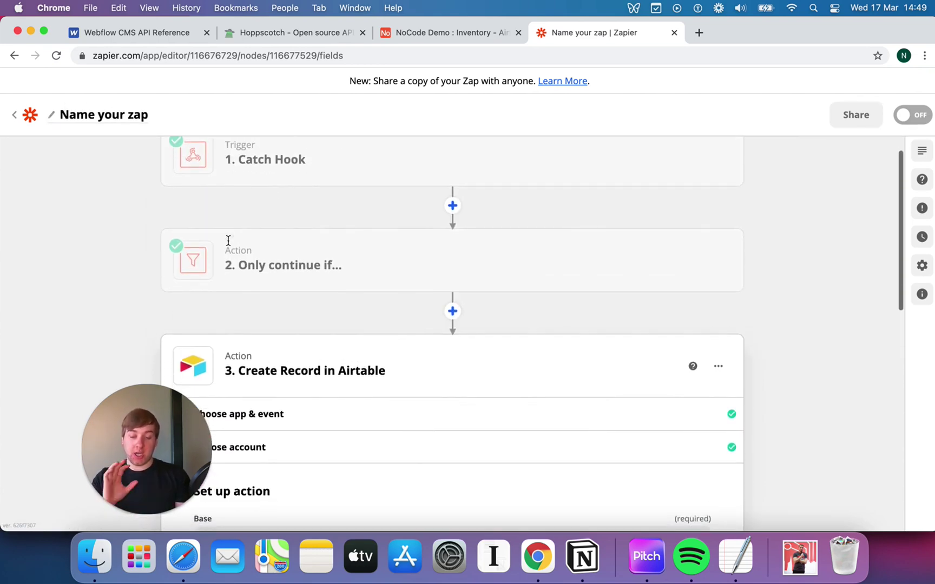
scroll(229, 240, "down", 1)
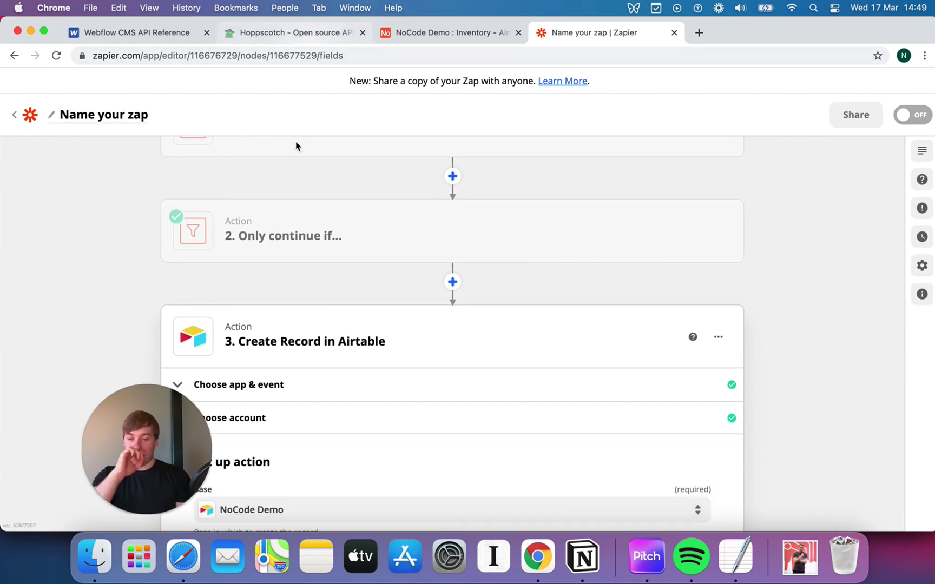
scroll(299, 194, "down", 2)
scroll(340, 182, "down", 2)
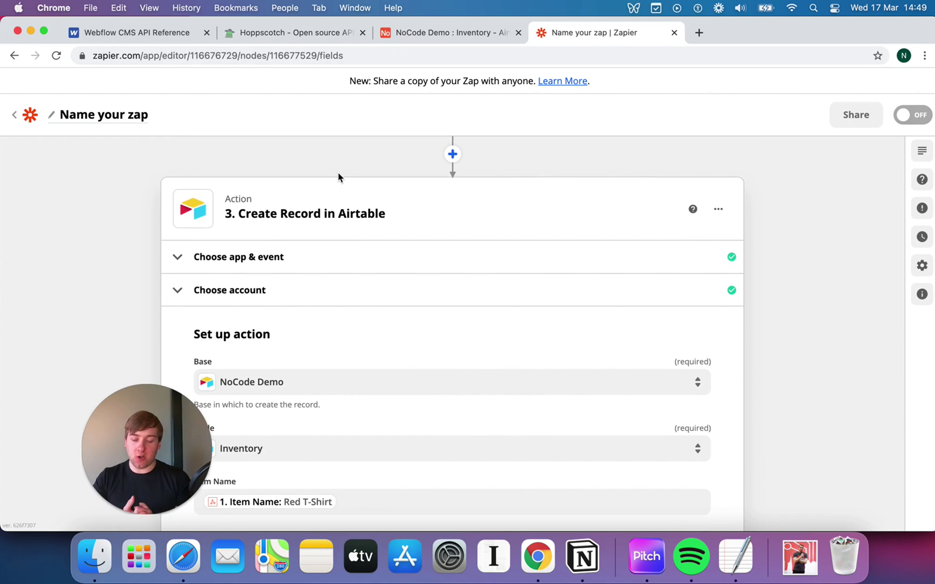
scroll(338, 177, "down", 2)
scroll(338, 177, "up", 5)
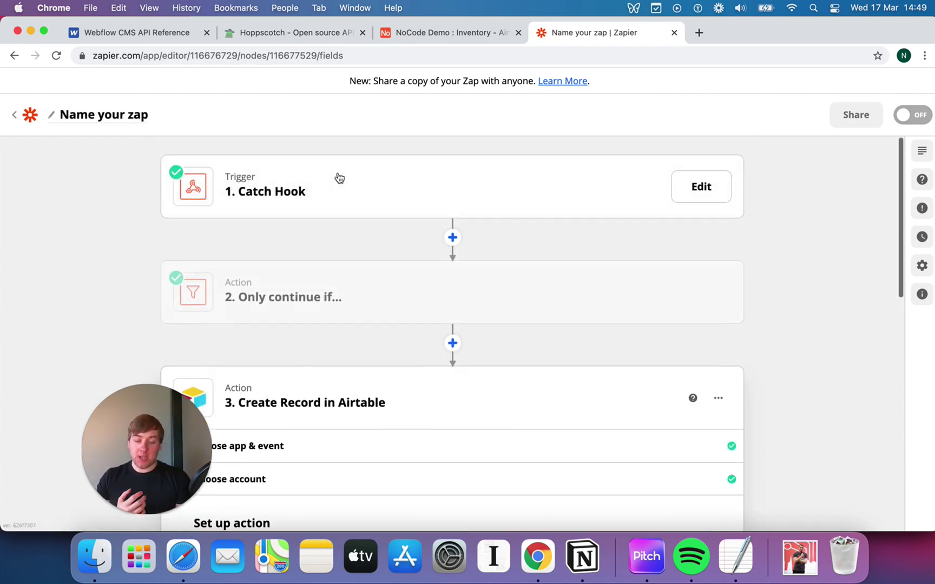
scroll(379, 314, "down", 1)
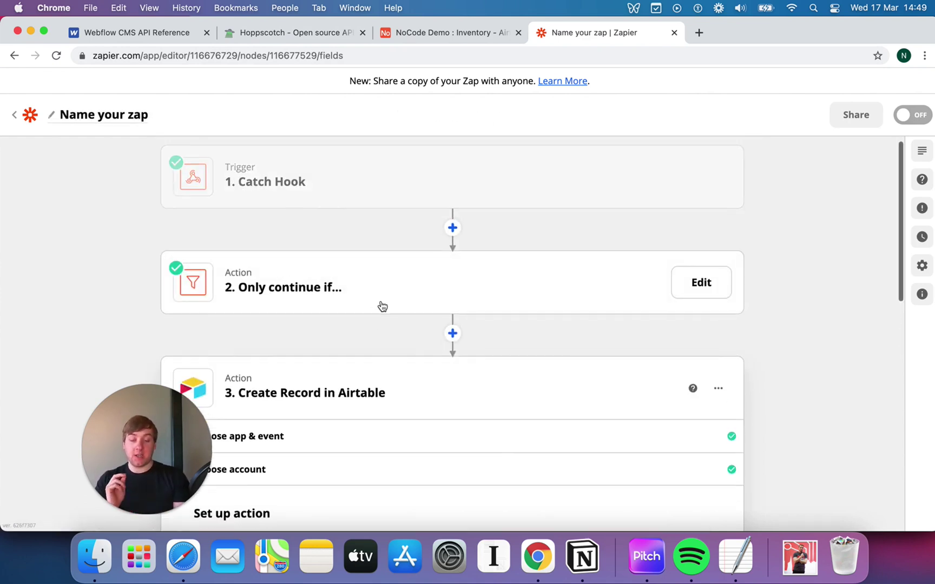
- Review the mapped Item Name field in the Create Record setup
scroll(382, 306, "down", 4)
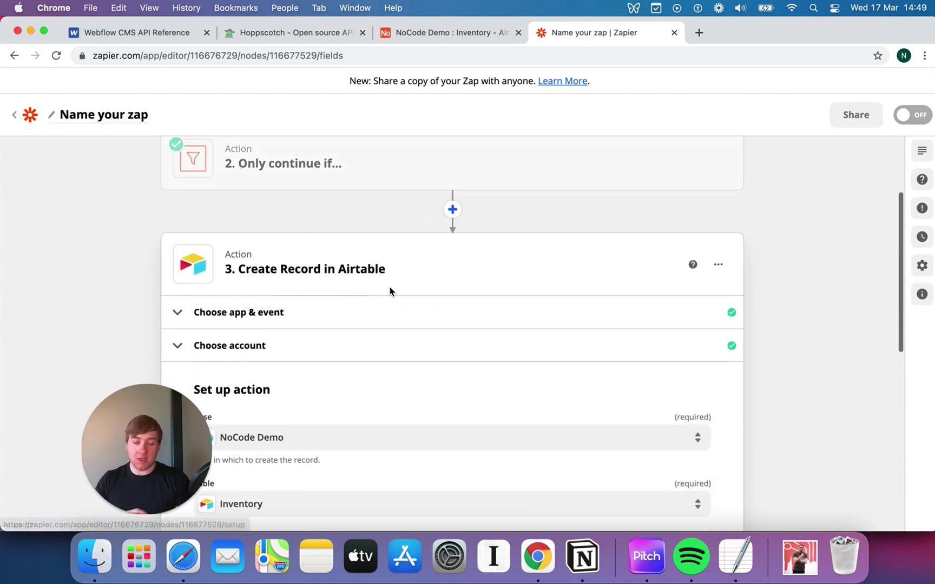
scroll(389, 292, "down", 6)
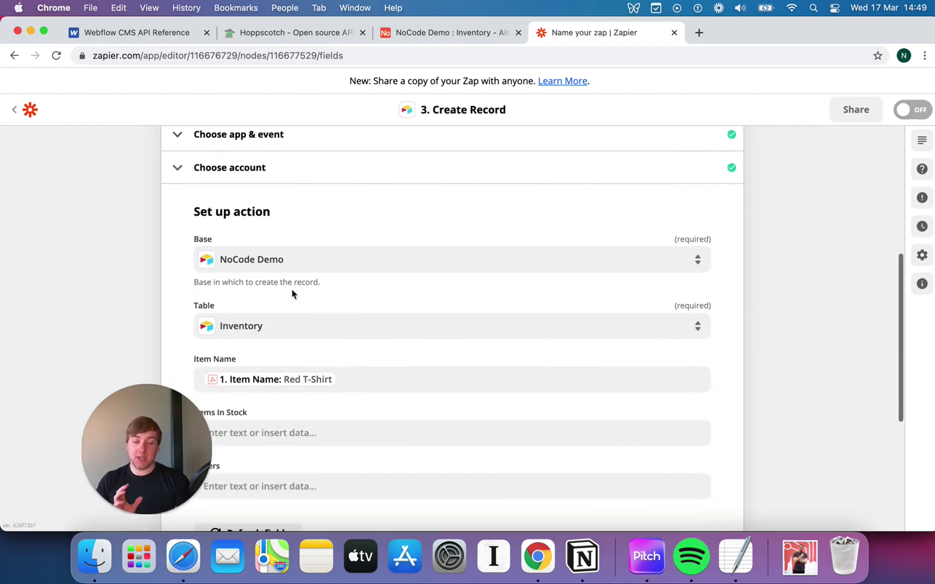
scroll(292, 295, "down", 3)
left_click(361, 296)
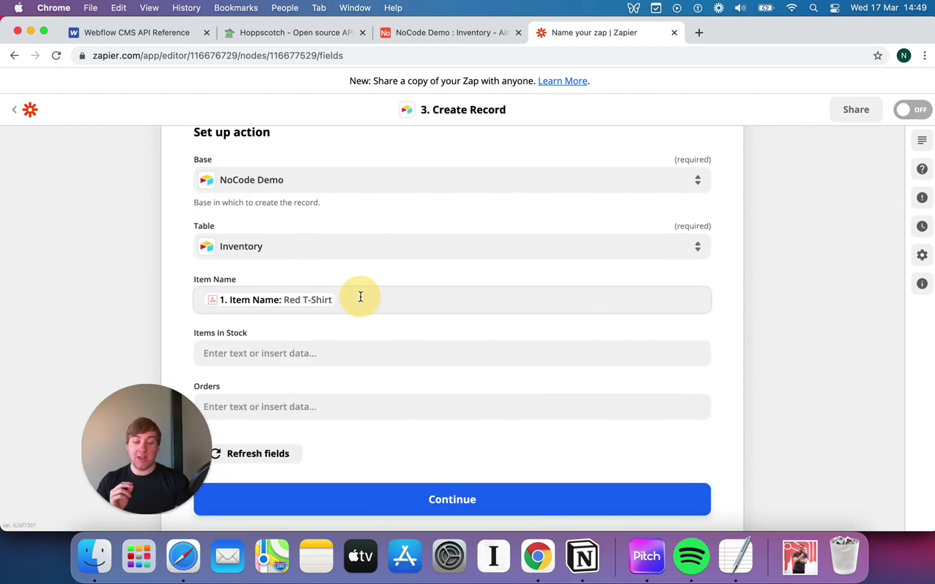
left_click(118, 295)
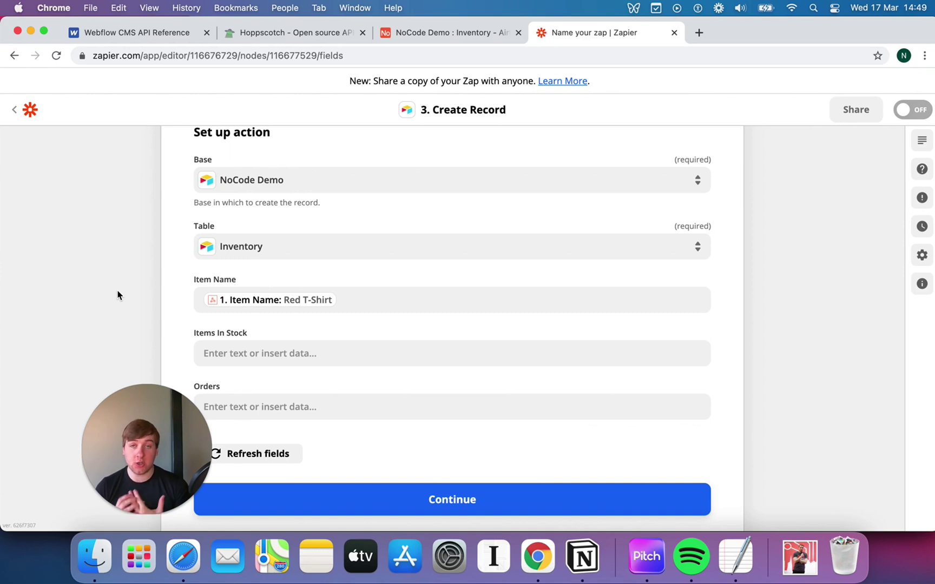
- Map Items In Stock to the Catch Hook's 1. Stock Amount (20) and continue to testing
left_click(282, 350)
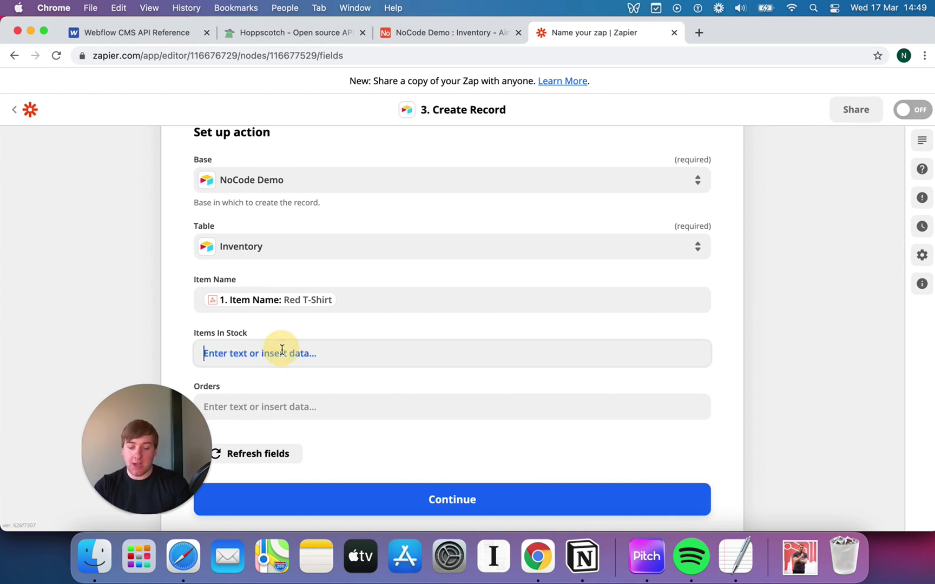
scroll(278, 390, "down", 2)
left_click(274, 414)
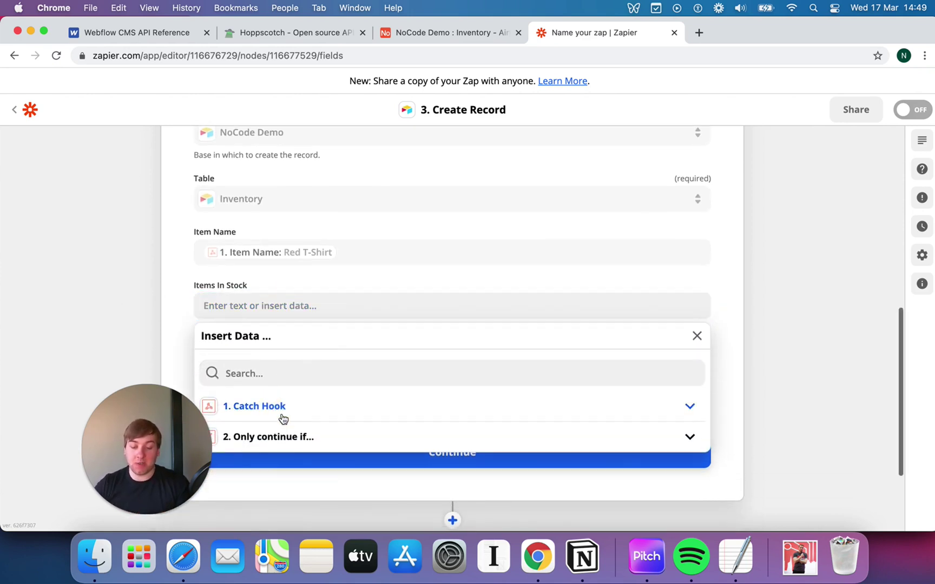
left_click(271, 444)
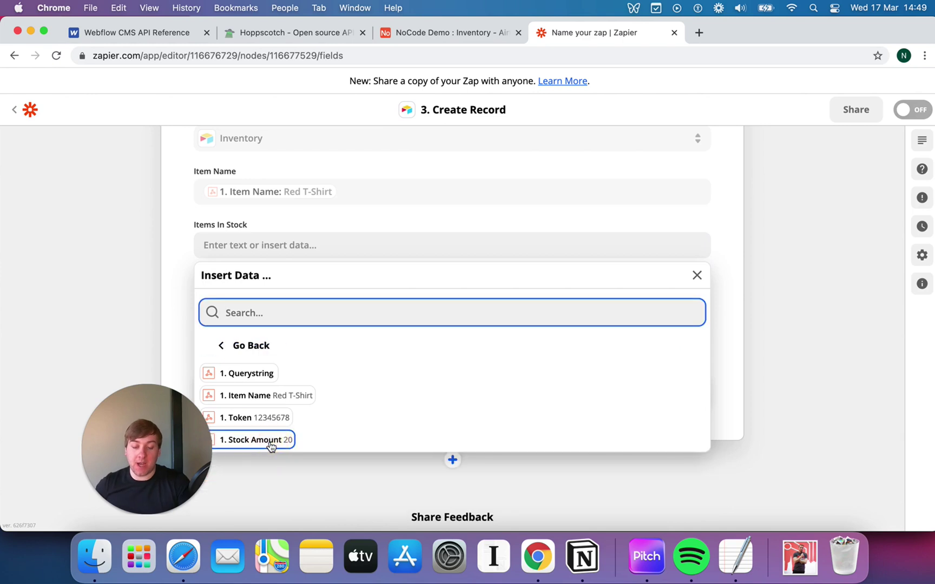
left_click(270, 445)
left_click(132, 305)
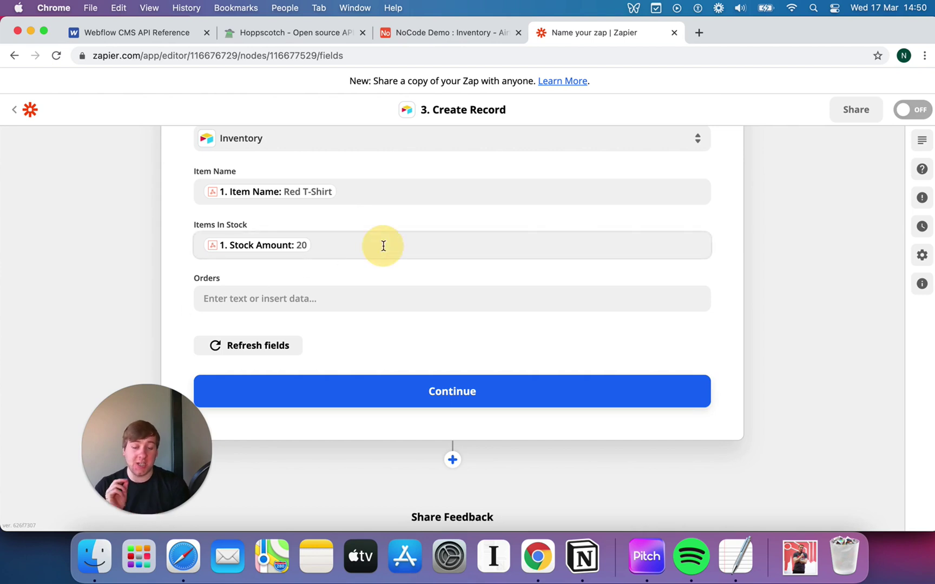
left_click(381, 245)
left_click(120, 278)
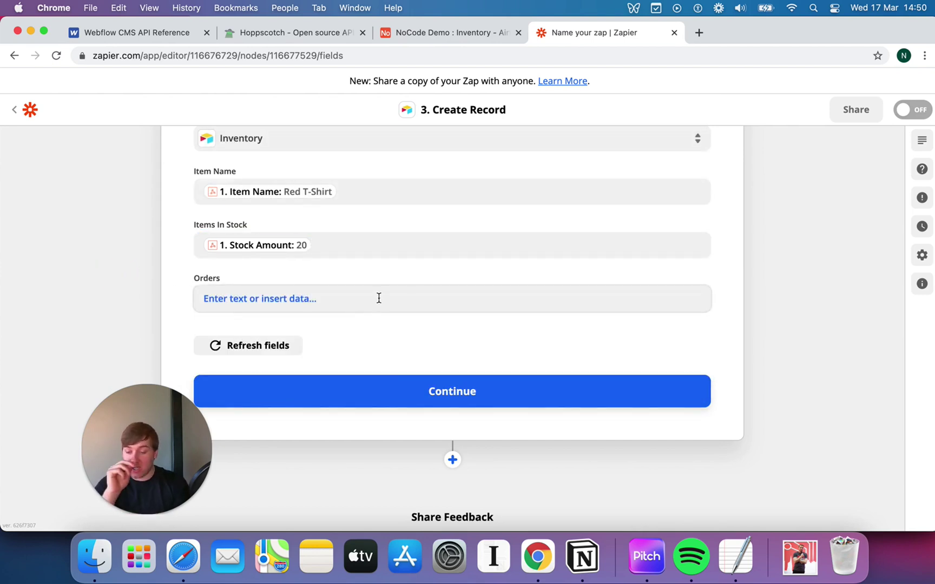
left_click(410, 391)
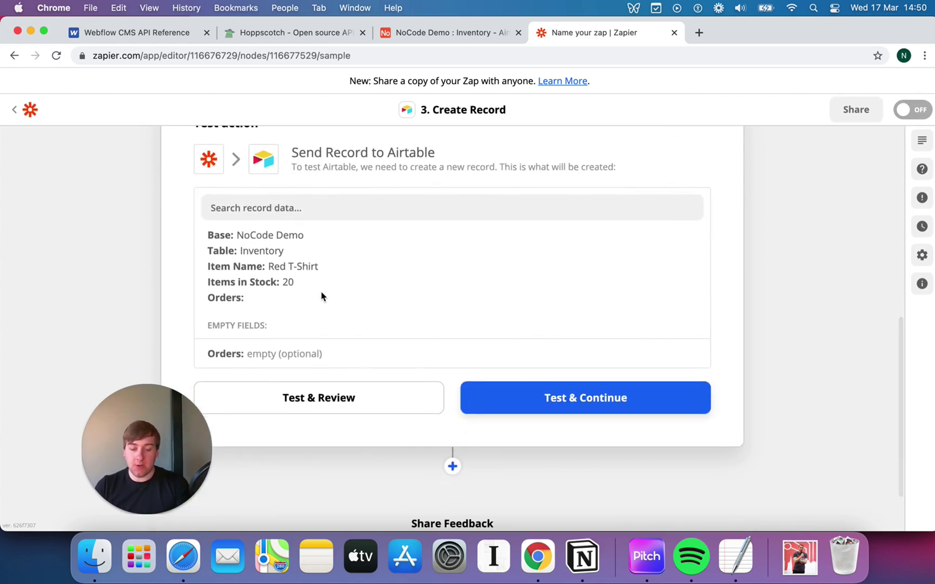
- Send the Red T-Shirt test record with 20 in stock to Airtable's Inventory table
left_click(435, 34)
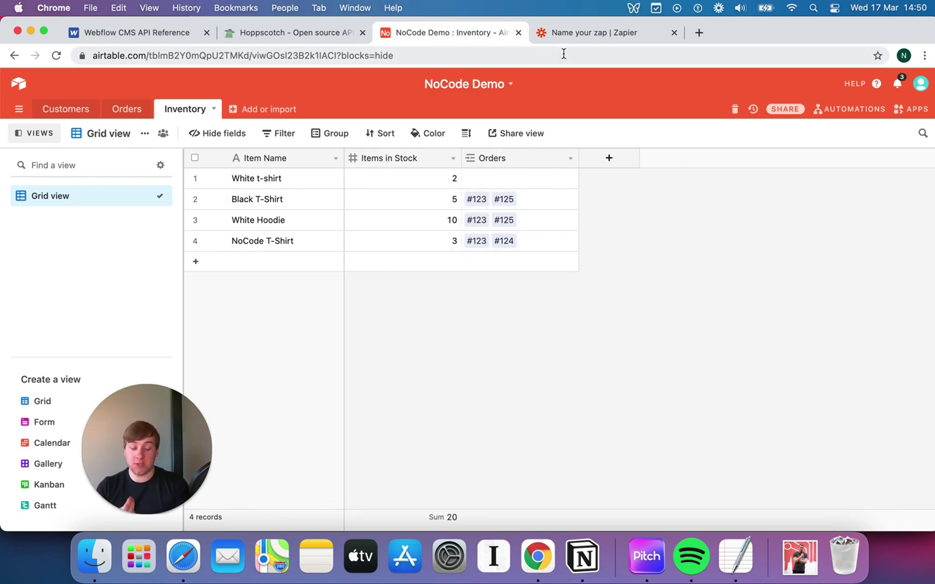
left_click(592, 38)
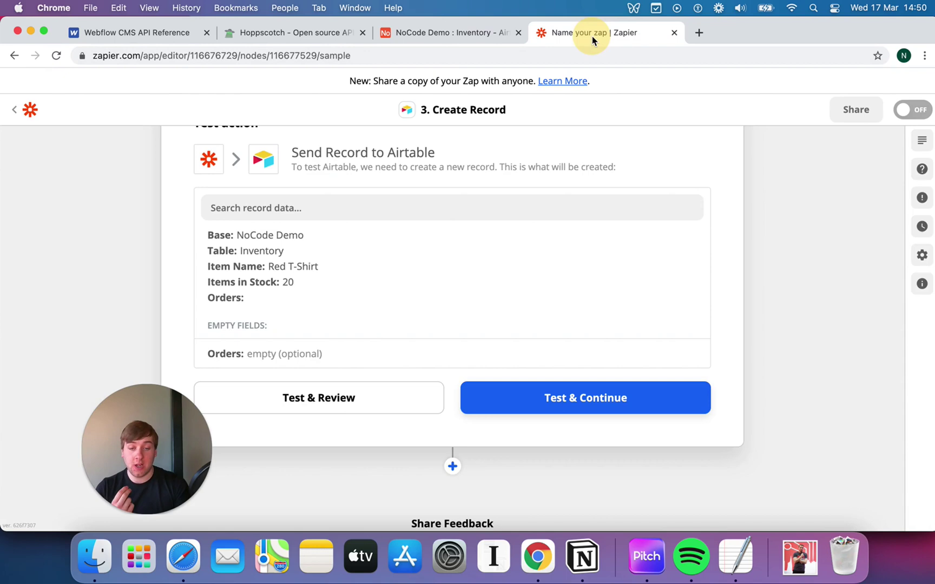
left_click(562, 393)
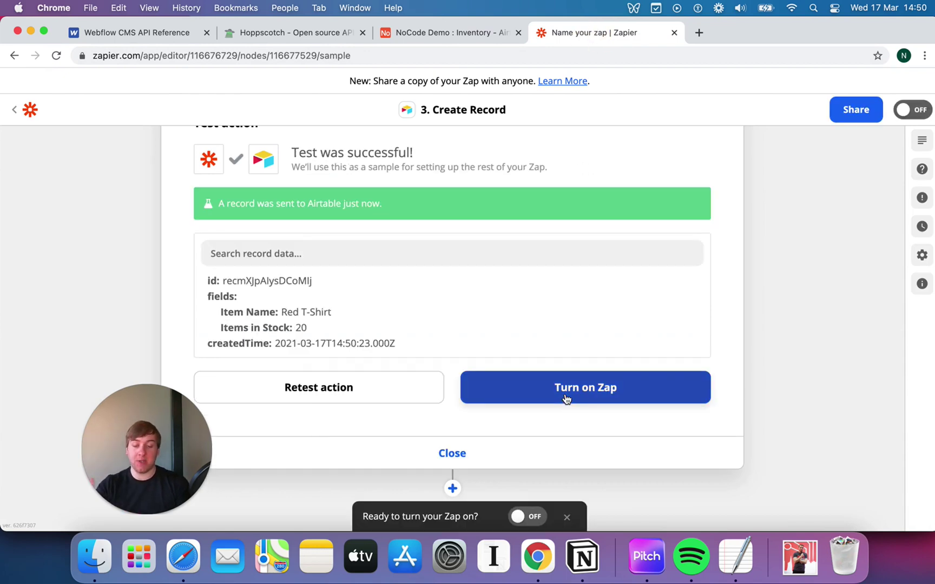
- Link orders #124 and #126 to the new Red T-Shirt row's Orders cell in Airtable
left_click(452, 34)
left_click(279, 262)
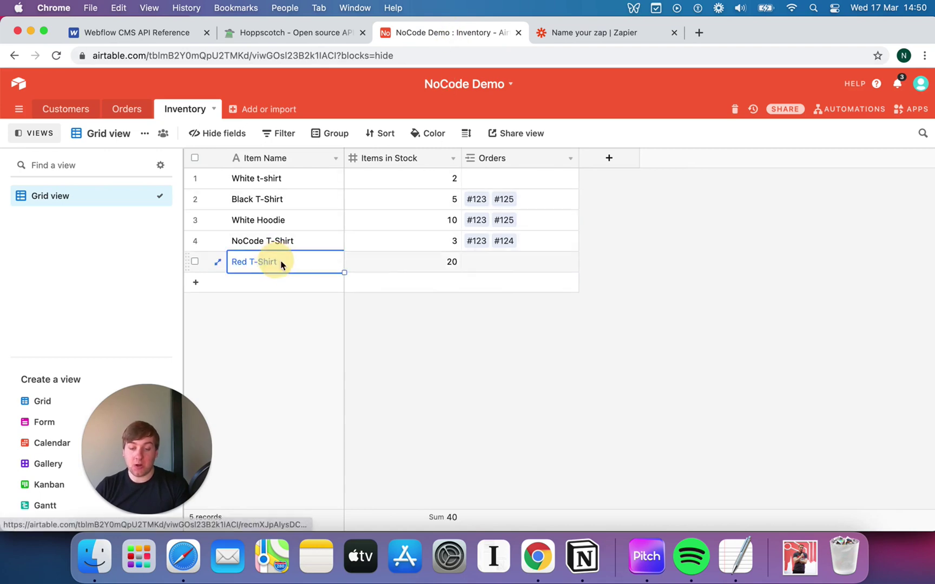
left_click(476, 264)
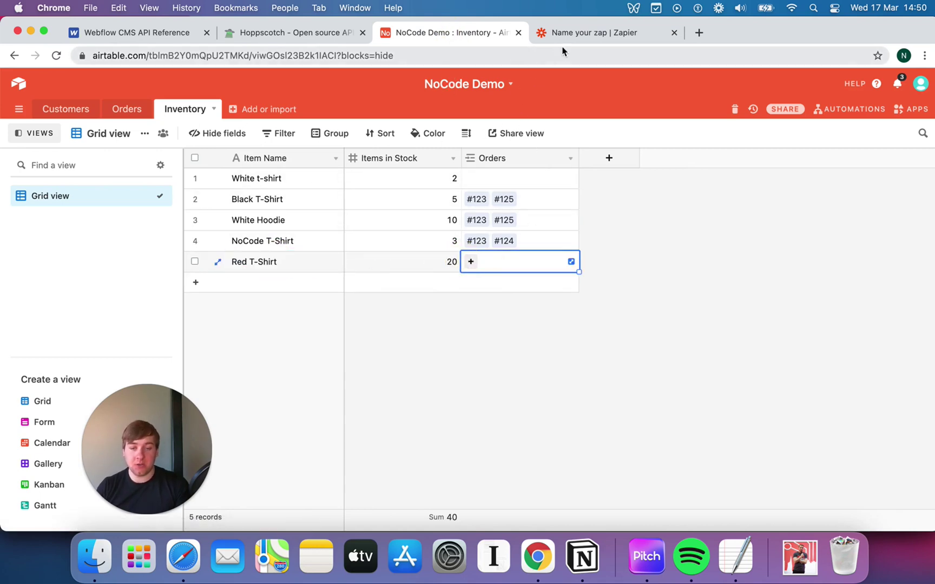
left_click(470, 261)
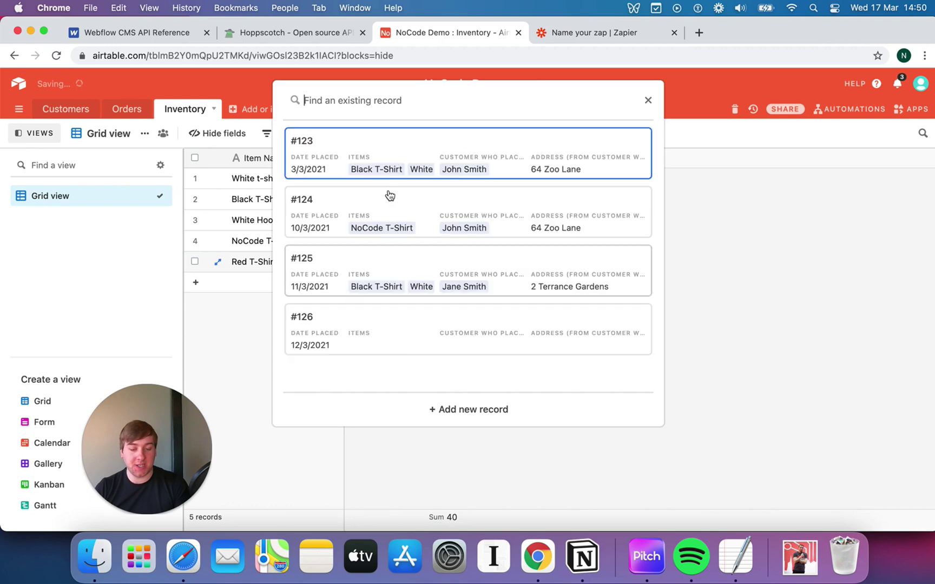
left_click(428, 225)
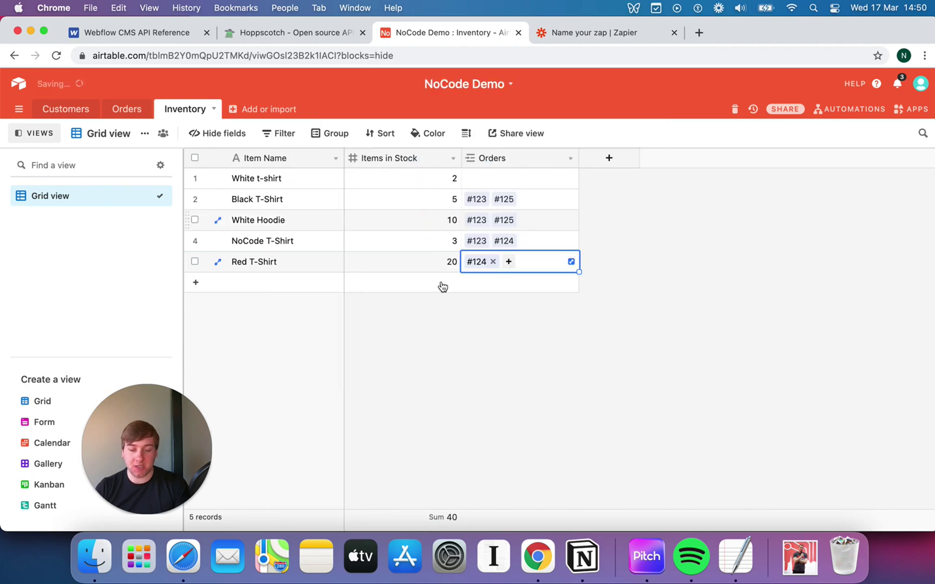
left_click(510, 263)
left_click(386, 285)
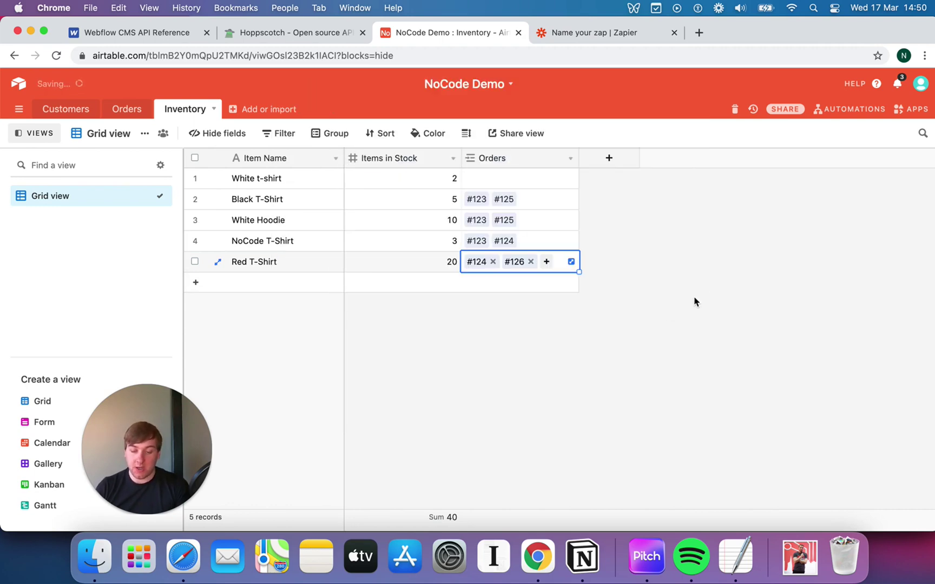
left_click(697, 295)
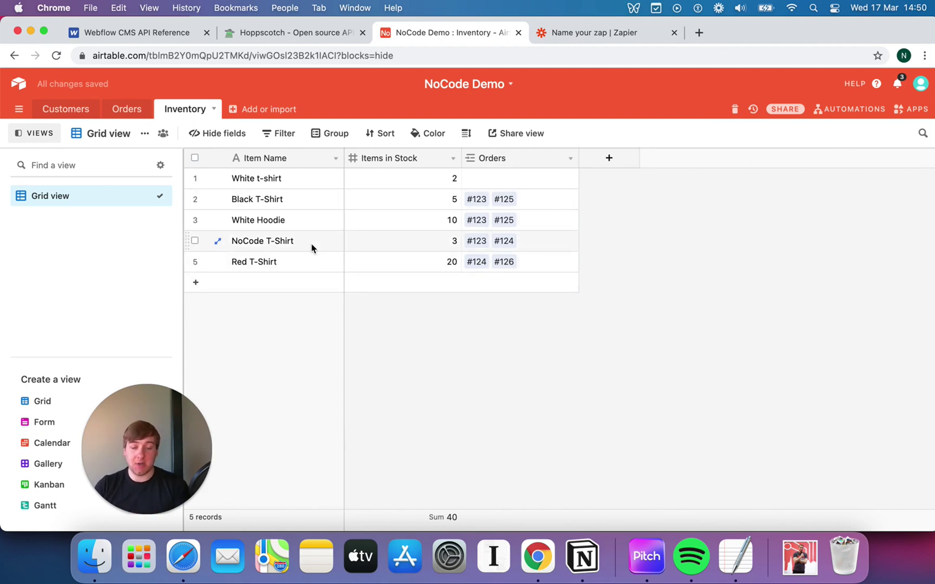
- Turn the zap on and dismiss the share prompt
left_click(591, 38)
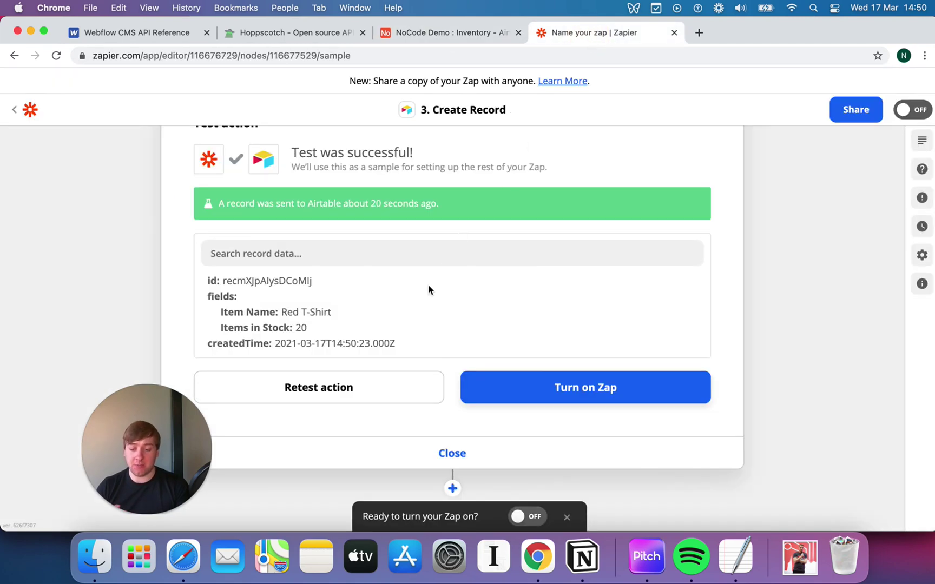
left_click(563, 390)
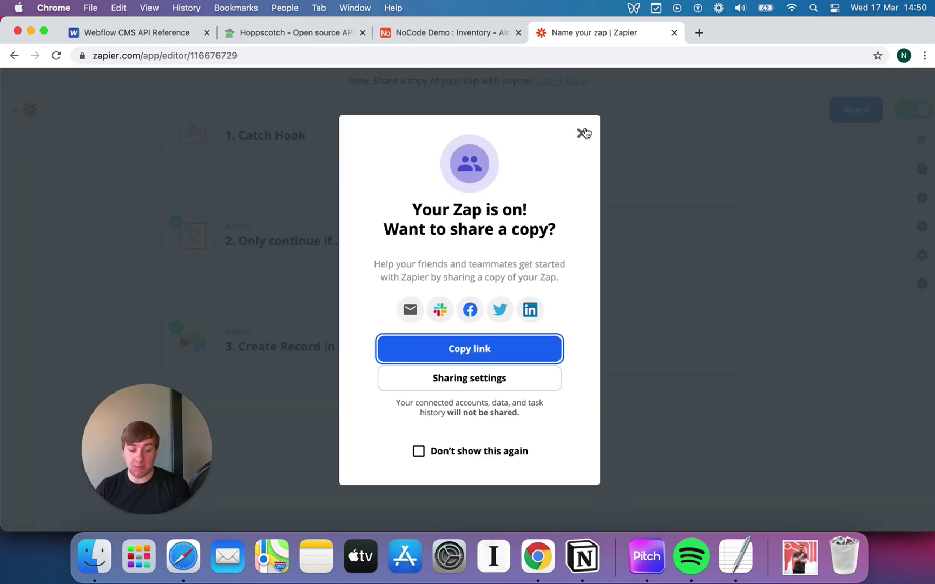
left_click(582, 132)
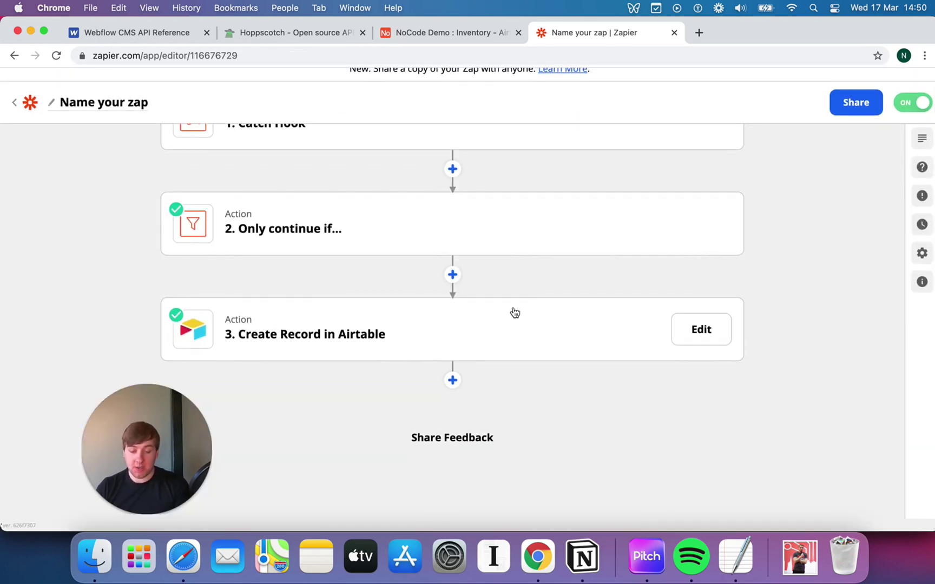
- Rename the zap to 'Stock Updater Webhook' and return to the Zaps list
left_click(117, 101)
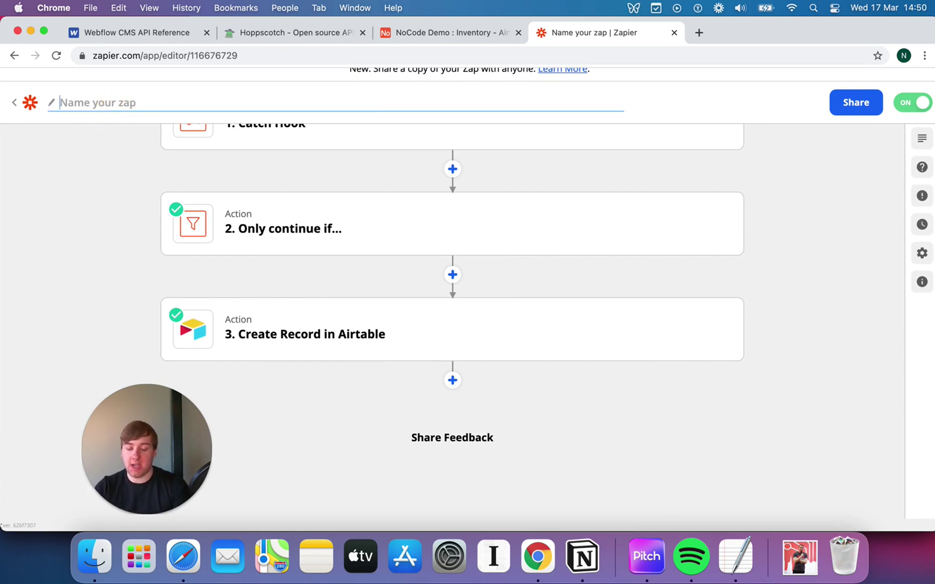
type("Stock Updater Webhook")
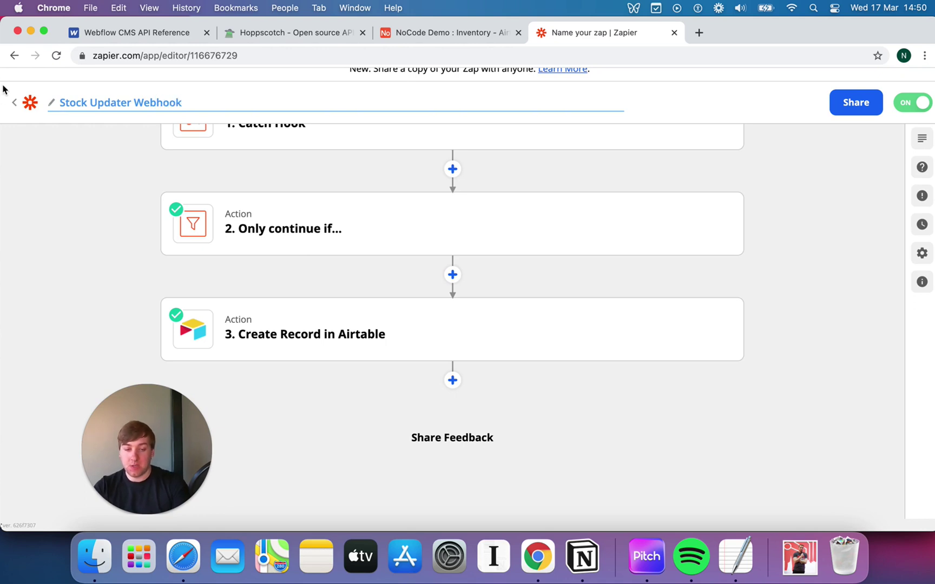
key("Return")
left_click(24, 107)
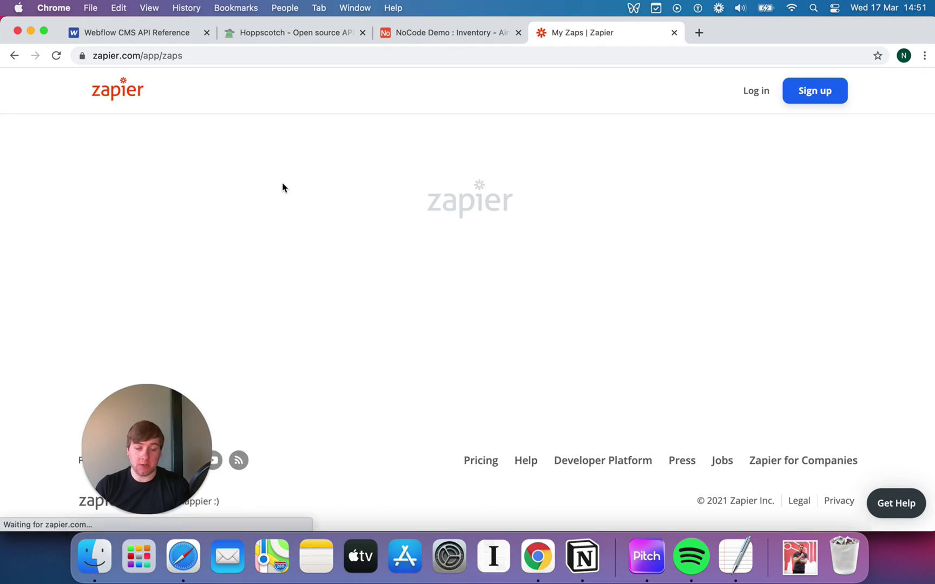
scroll(470, 227, "down", 1)
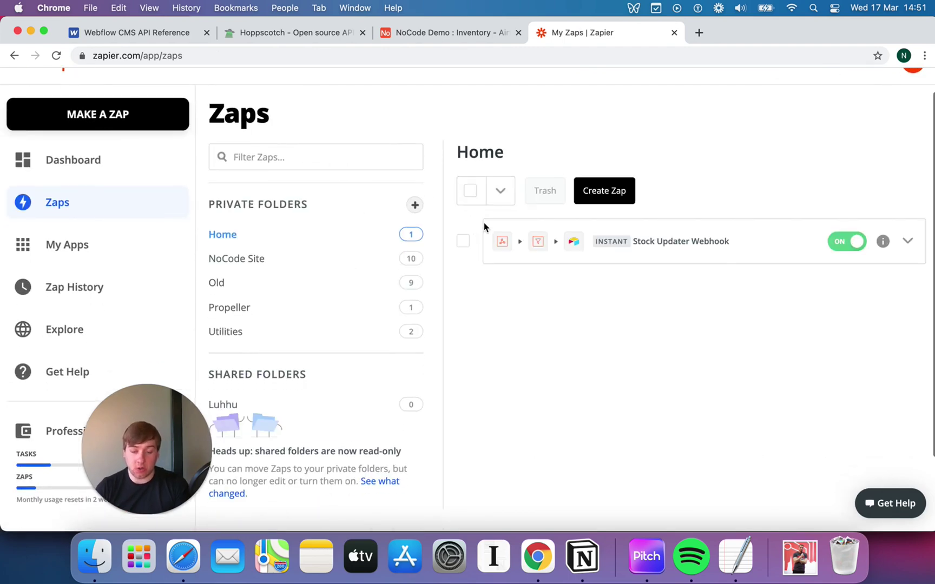
- Send the Hoppscotch request with Item_Name 'Blue T-Shirt' and Stock_Amount 10, then check Airtable's new row
left_click(463, 34)
left_click(318, 36)
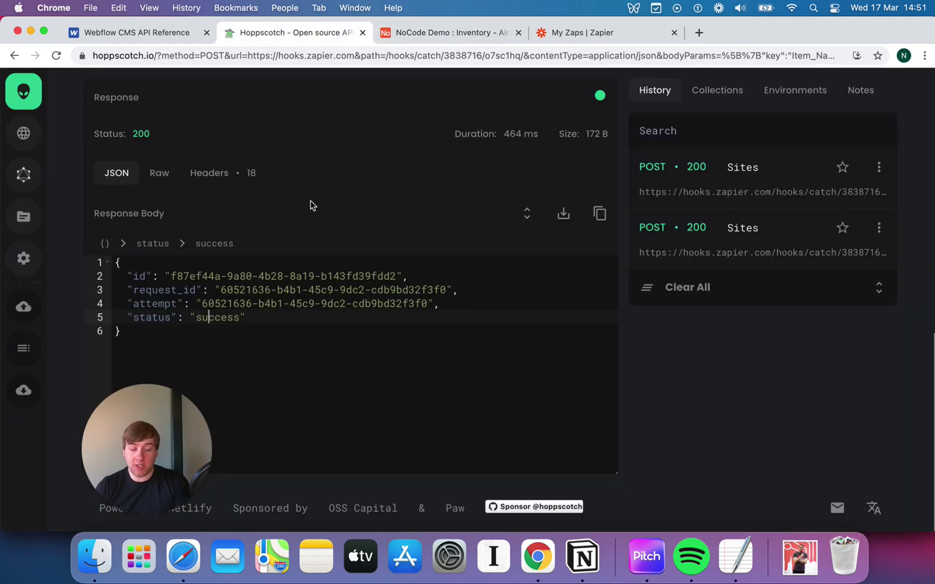
scroll(311, 203, "up", 8)
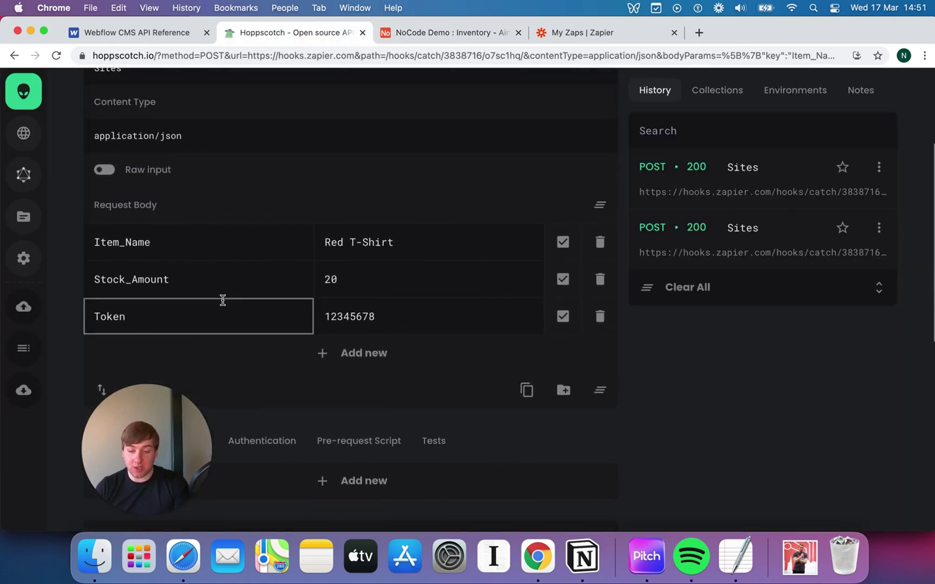
triple_click(385, 243)
type("Blue T-Shirt")
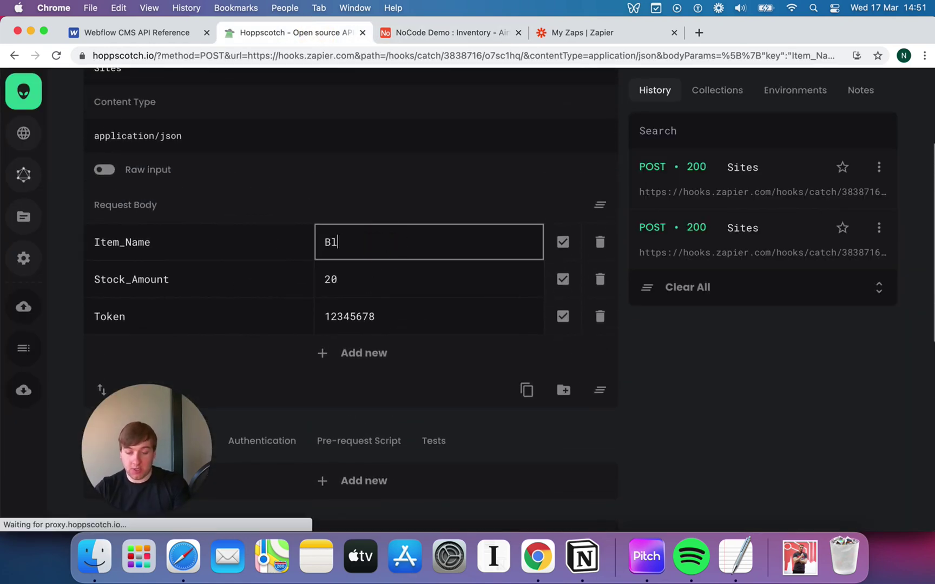
double_click(395, 273)
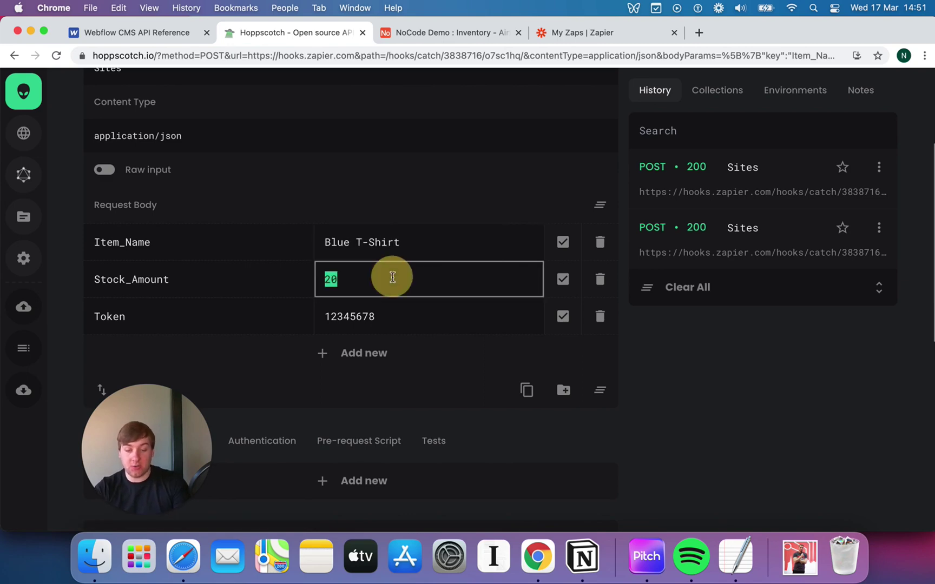
type("1")
scroll(338, 190, "up", 4)
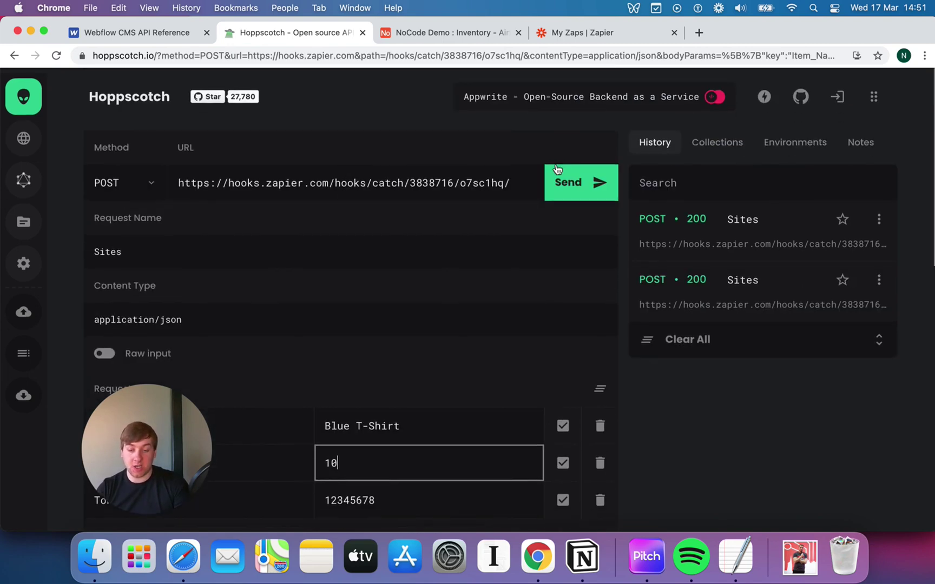
left_click(564, 183)
scroll(554, 311, "down", 4)
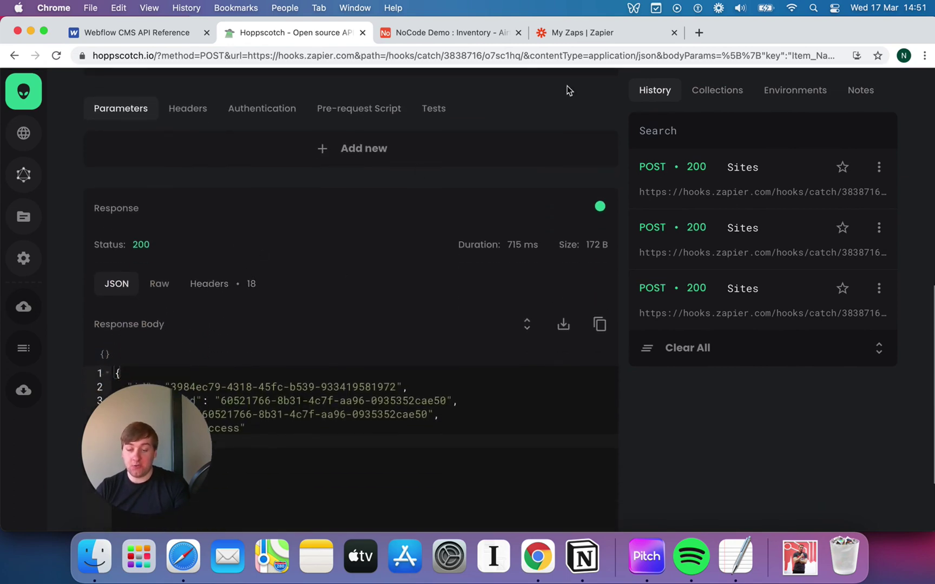
left_click(463, 35)
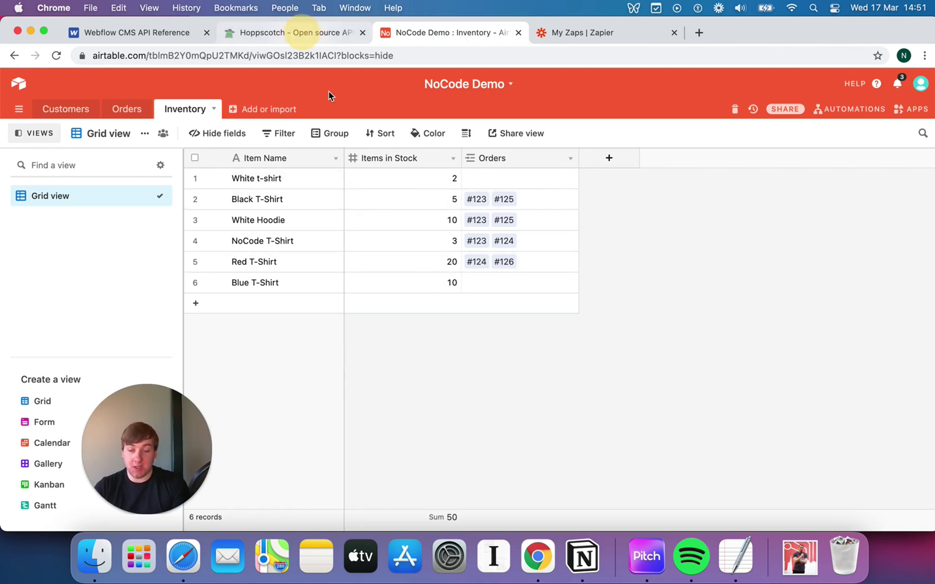
- Resend the request with Item_Name 'Green T-Shirt' and Stock_Amount 5, getting a 200 response
left_click(302, 32)
scroll(329, 253, "up", 10)
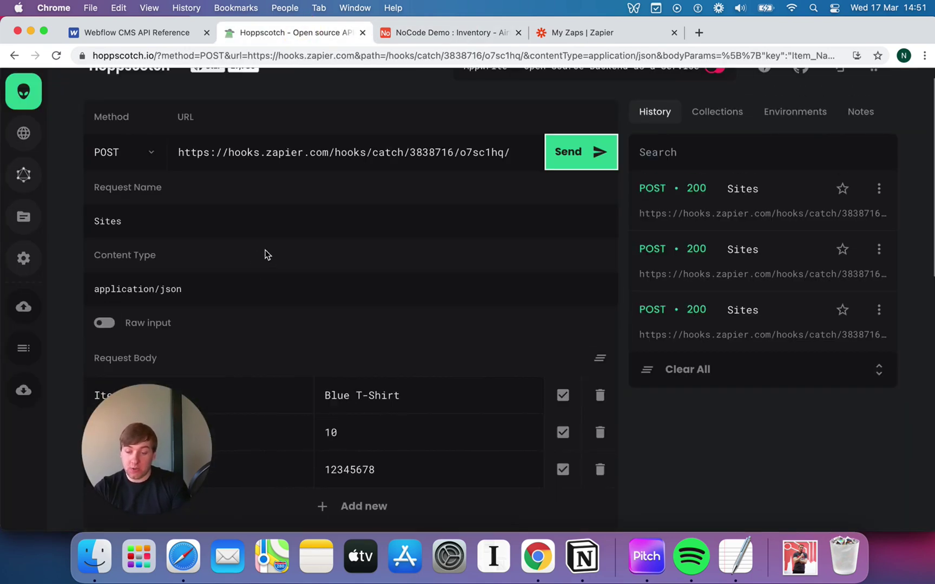
scroll(265, 254, "down", 5)
double_click(340, 252)
type("Green")
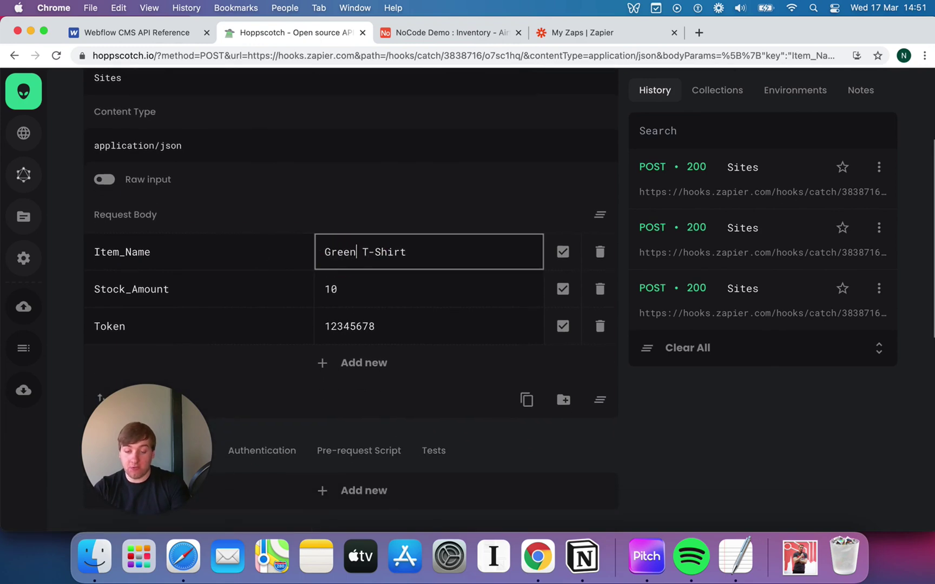
double_click(331, 289)
type("5")
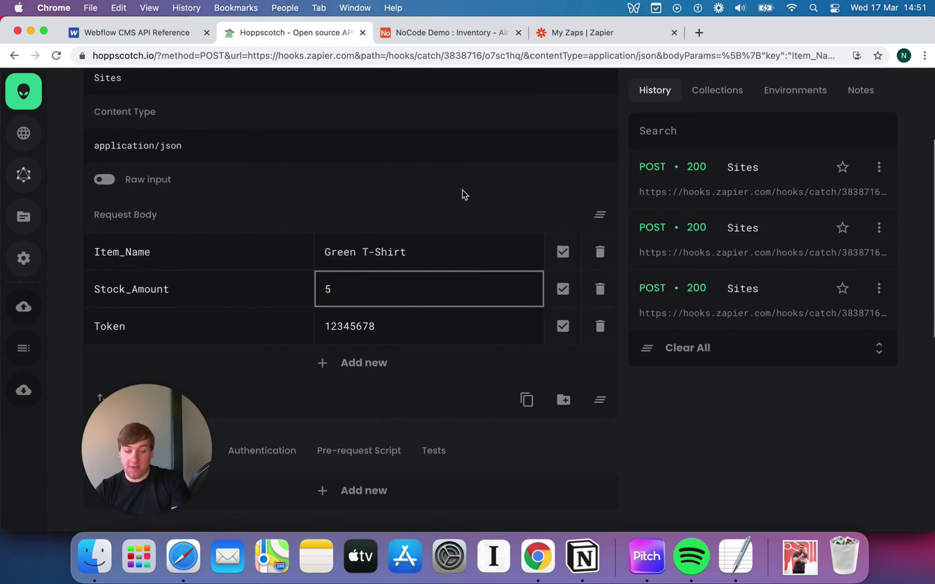
scroll(463, 190, "down", 10)
scroll(462, 190, "up", 15)
left_click(578, 193)
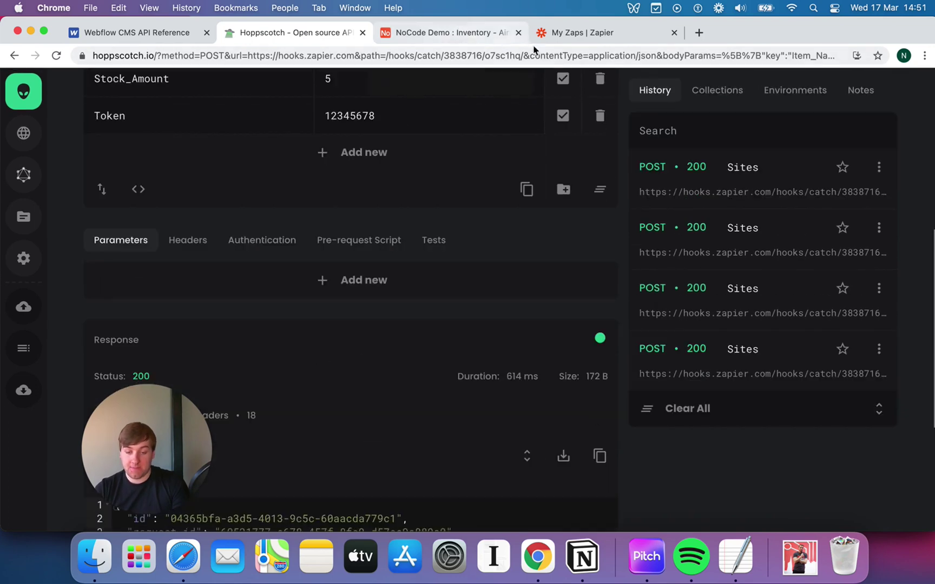
scroll(581, 225, "down", 5)
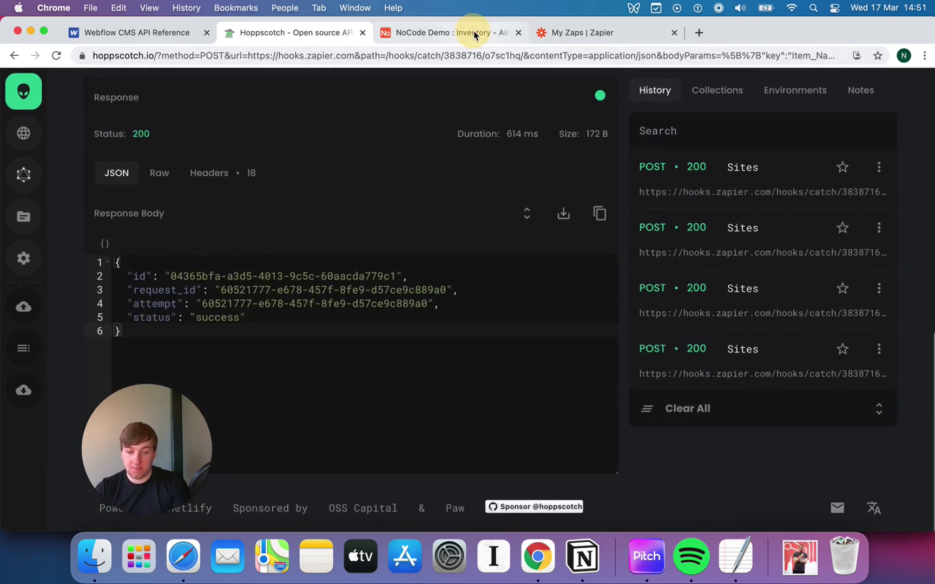
- Verify the new Green T-Shirt row shows 5 in stock in Airtable, then return to the Zaps list
left_click(474, 35)
left_click(271, 303)
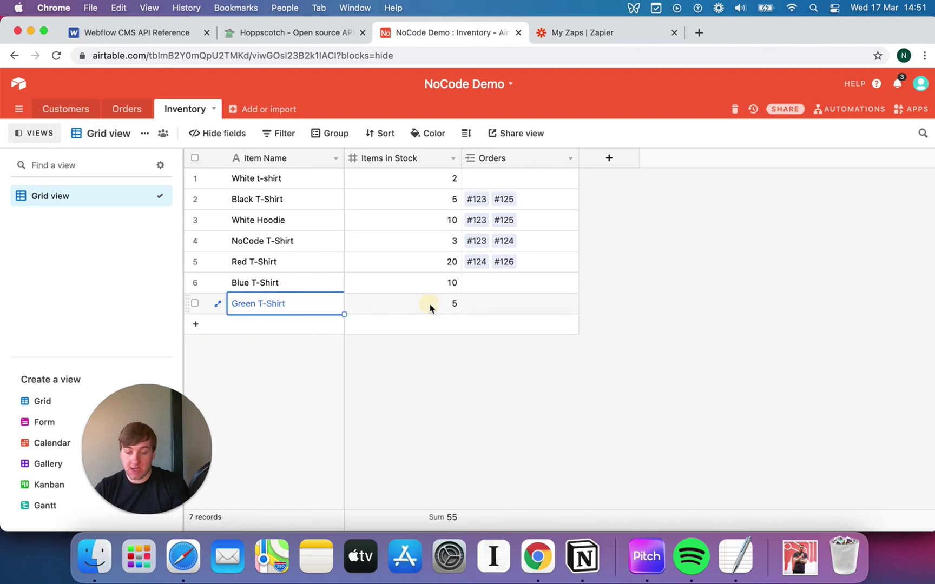
left_click(430, 308)
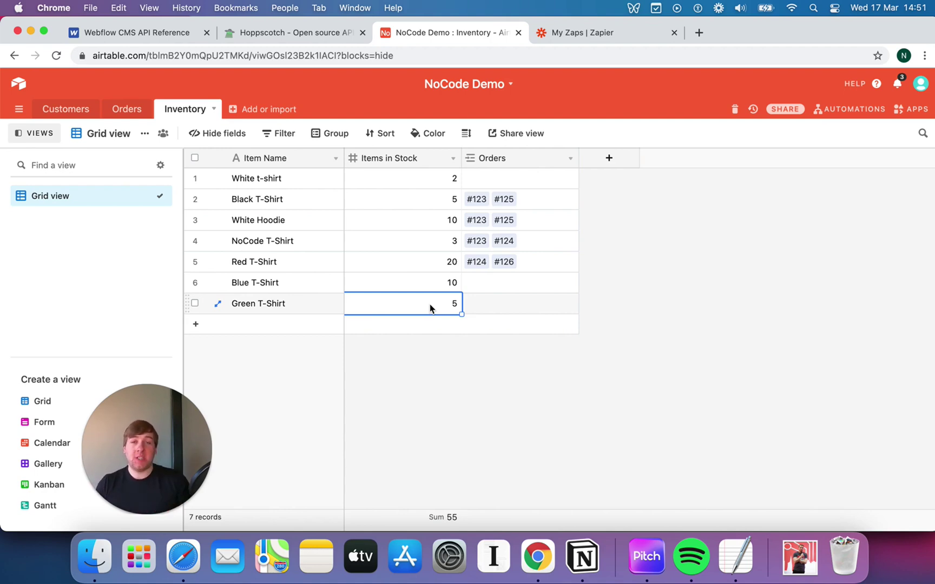
left_click(598, 34)
- Go back to the Airtable Inventory table, now seven items ending with Green T-Shirt and totalling 55
scroll(730, 203, "down", 1)
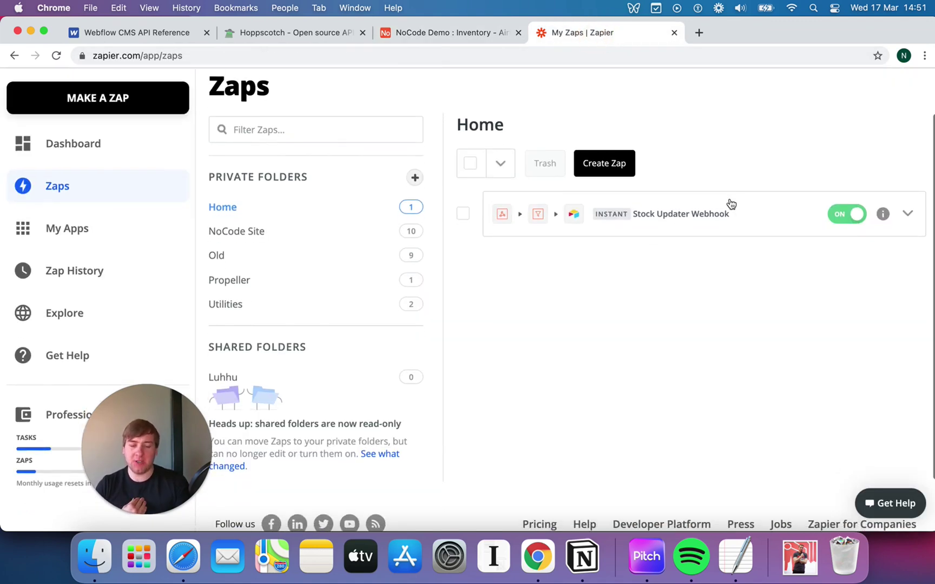
left_click(441, 36)
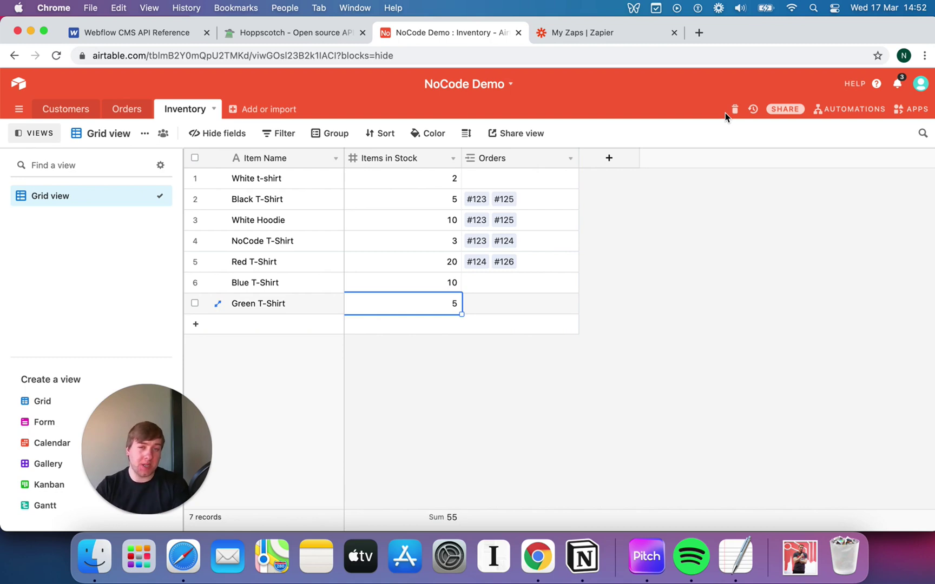
left_click(766, 234)
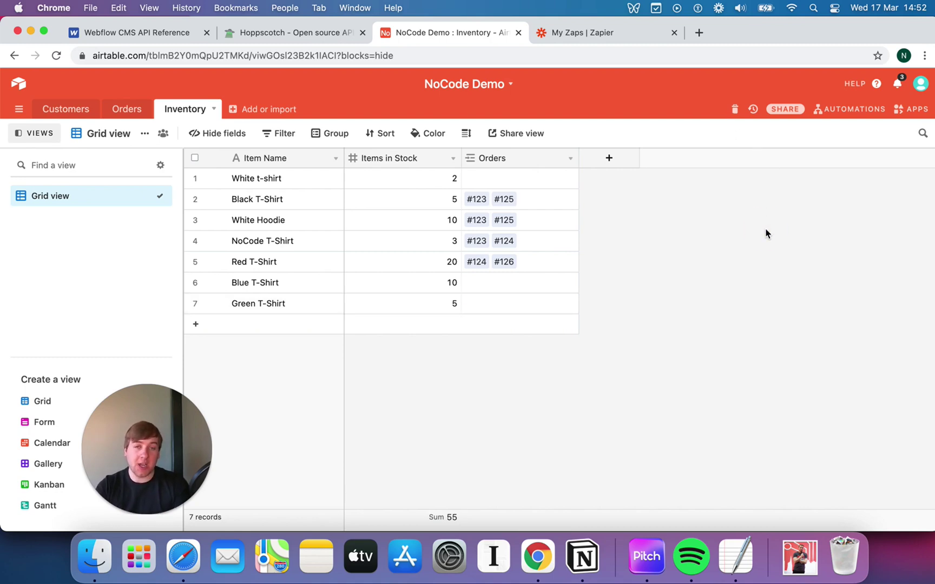